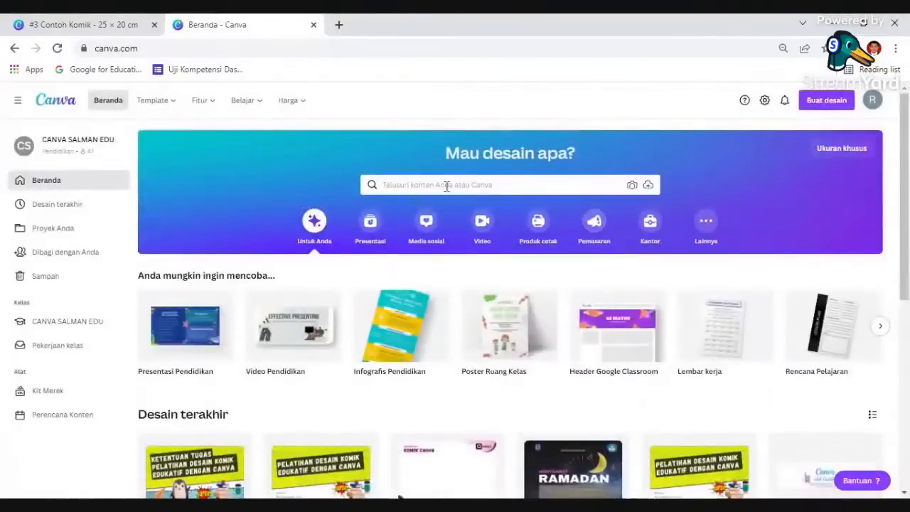
- Search the templates for "komik" and show all matching results
left_click(447, 185)
type("komik")
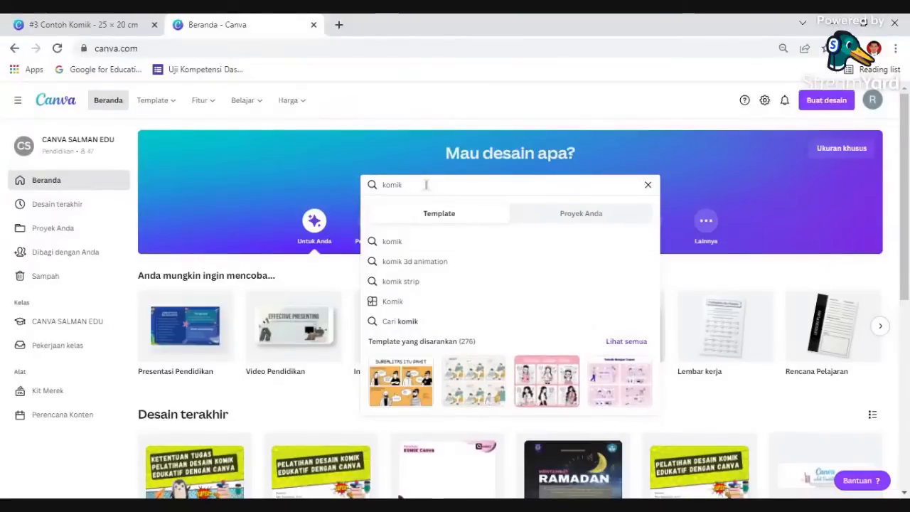
left_click(638, 346)
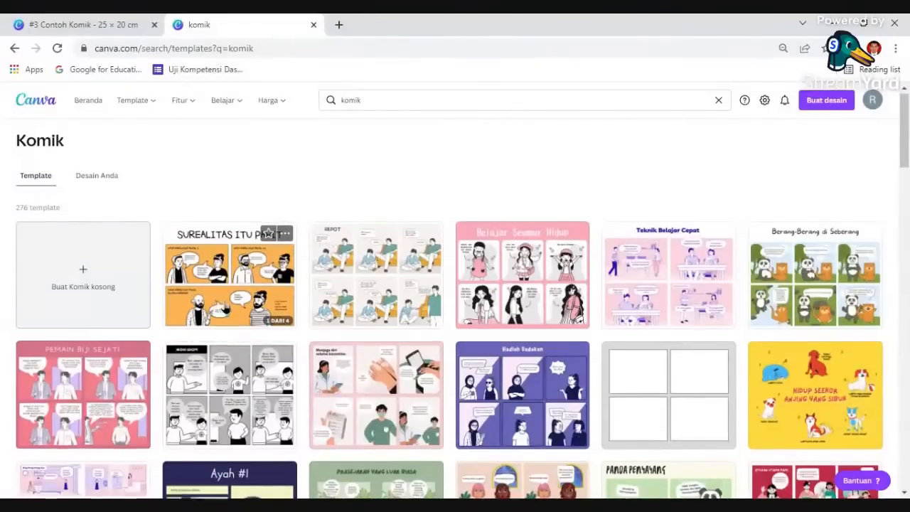
- Browse the comic template results and open the six-panel "REPOT" father-and-son comic strip as a new design
scroll(375, 302, "down", 5)
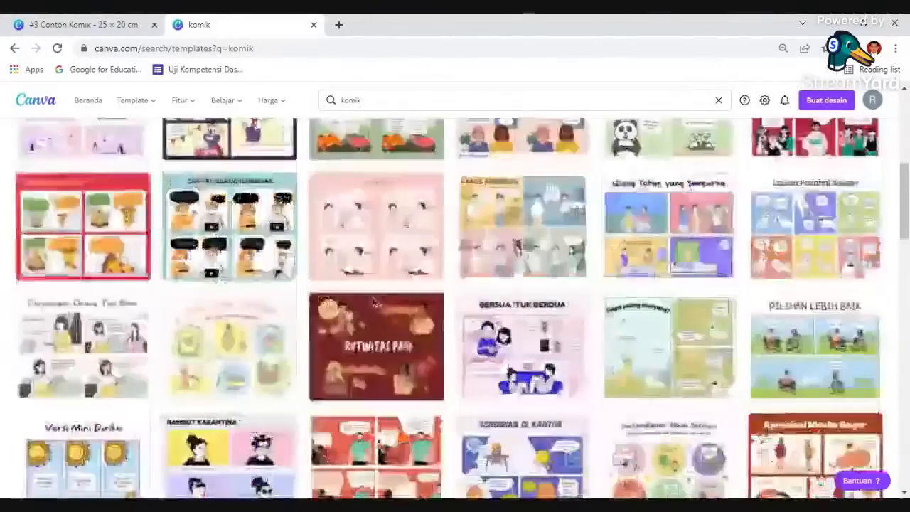
scroll(706, 331, "down", 4)
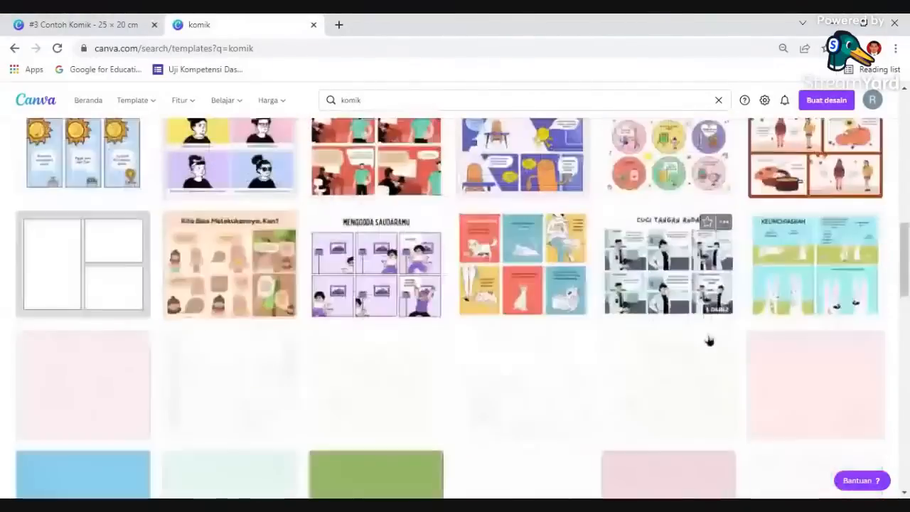
scroll(607, 355, "down", 2)
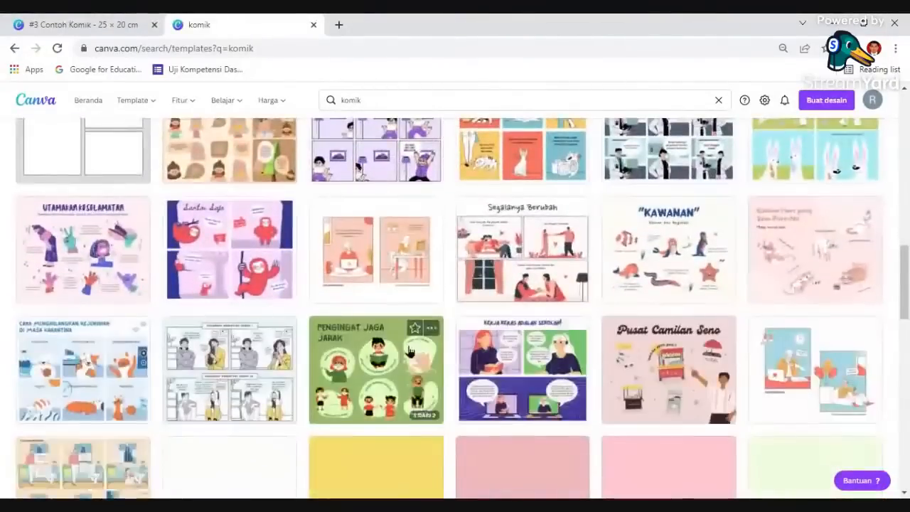
scroll(409, 352, "down", 2)
scroll(248, 266, "down", 1)
scroll(248, 266, "down", 3)
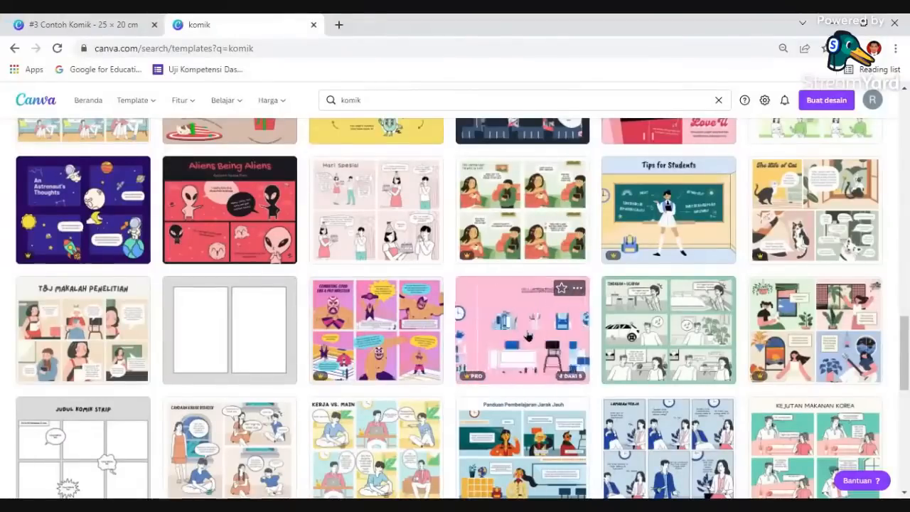
scroll(529, 315, "up", 10)
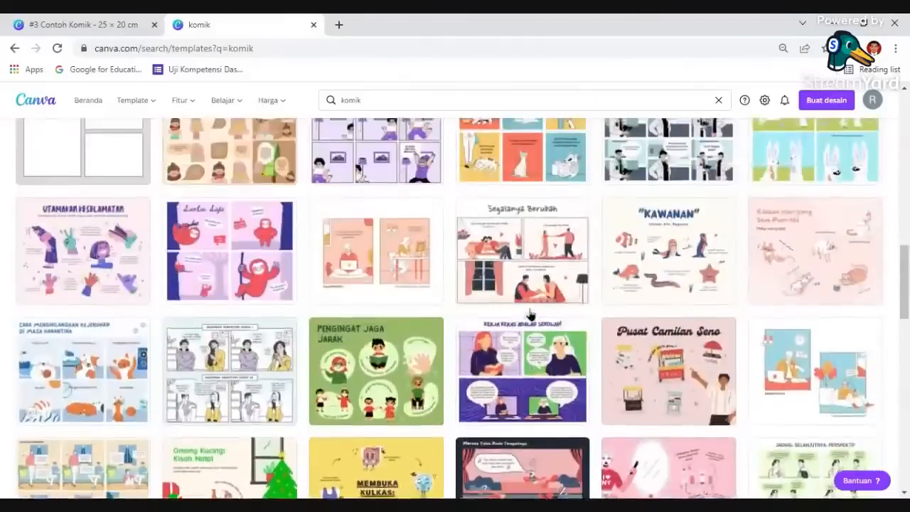
scroll(530, 315, "up", 10)
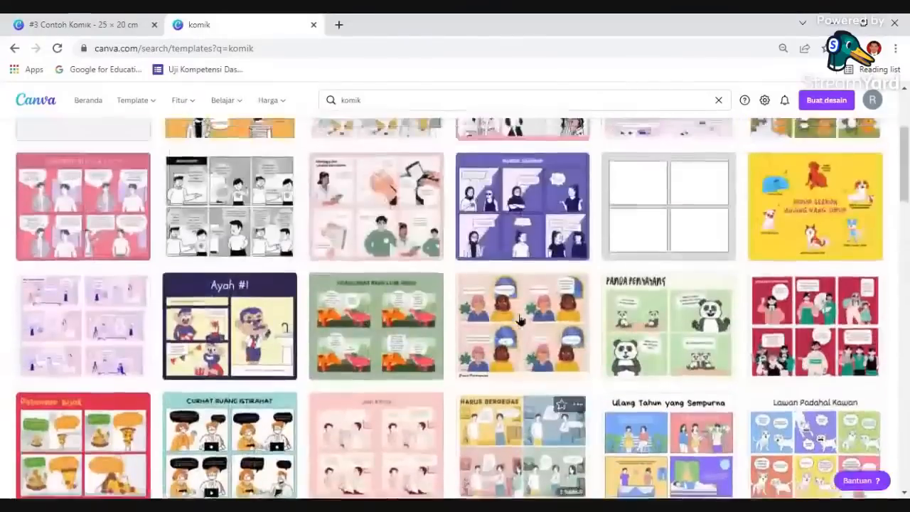
scroll(442, 300, "up", 3)
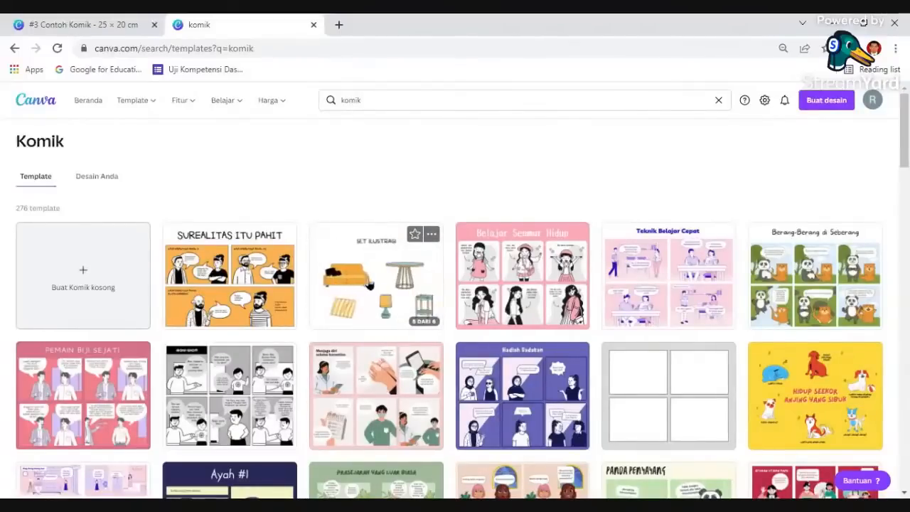
left_click(369, 285)
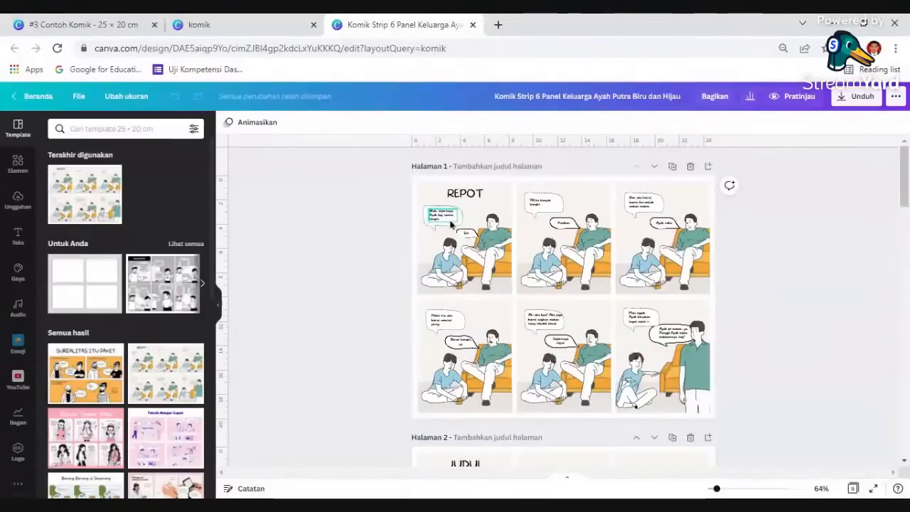
- Look through the template's finished comic page, its blank six-panel page and its facial expression illustration page
scroll(354, 241, "down", 1)
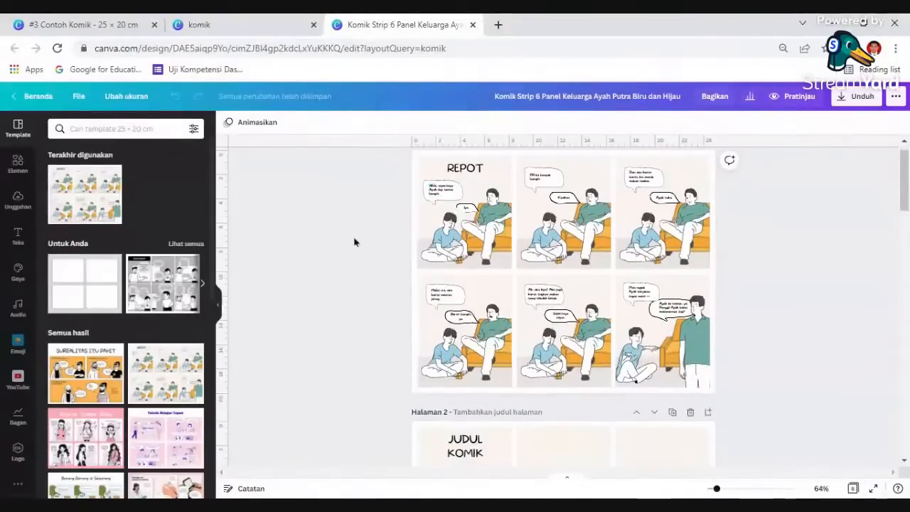
scroll(354, 242, "down", 3)
scroll(379, 270, "up", 3)
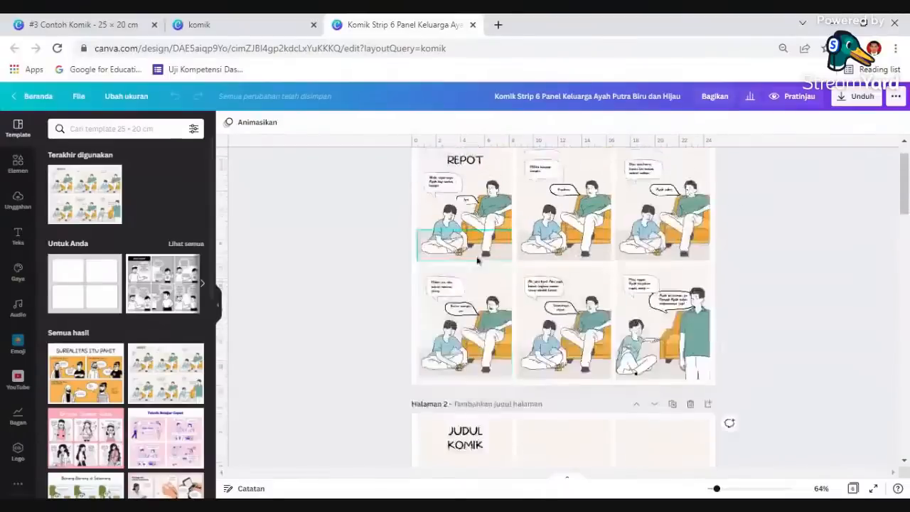
scroll(477, 261, "up", 1)
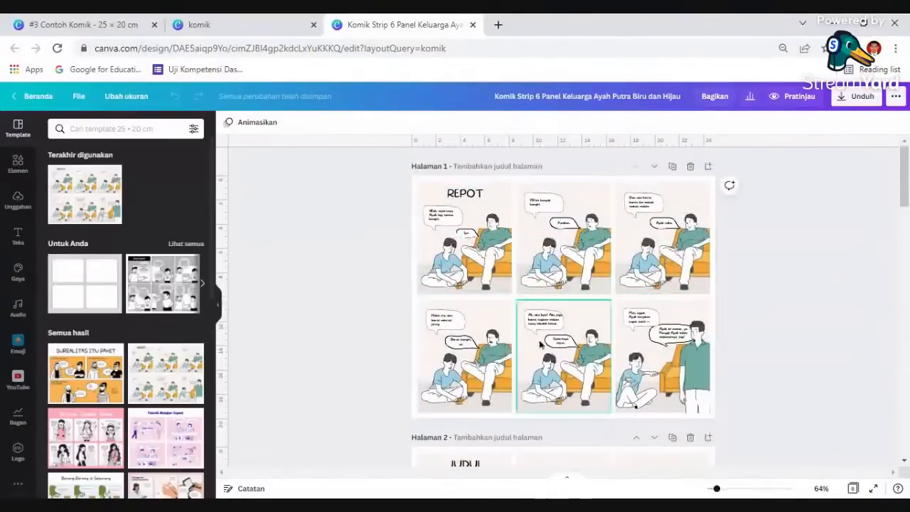
scroll(633, 315, "down", 5)
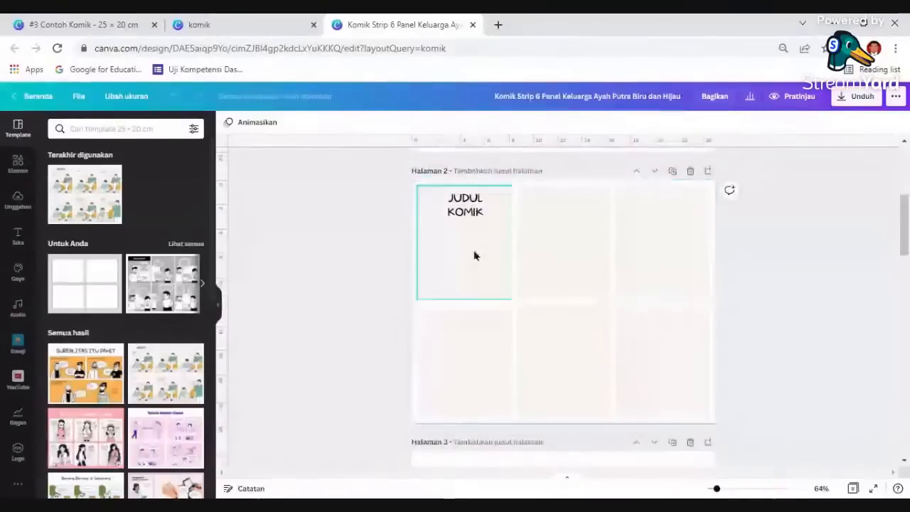
scroll(504, 285, "down", 5)
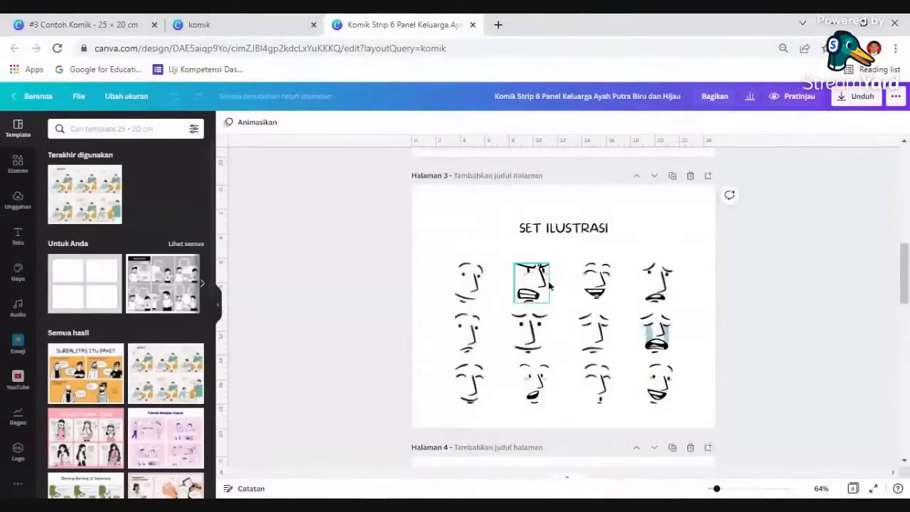
- Collapse the template list to enlarge the workspace and examine the facial expression illustrations on page 3 up close against the finished comic
left_click(217, 307)
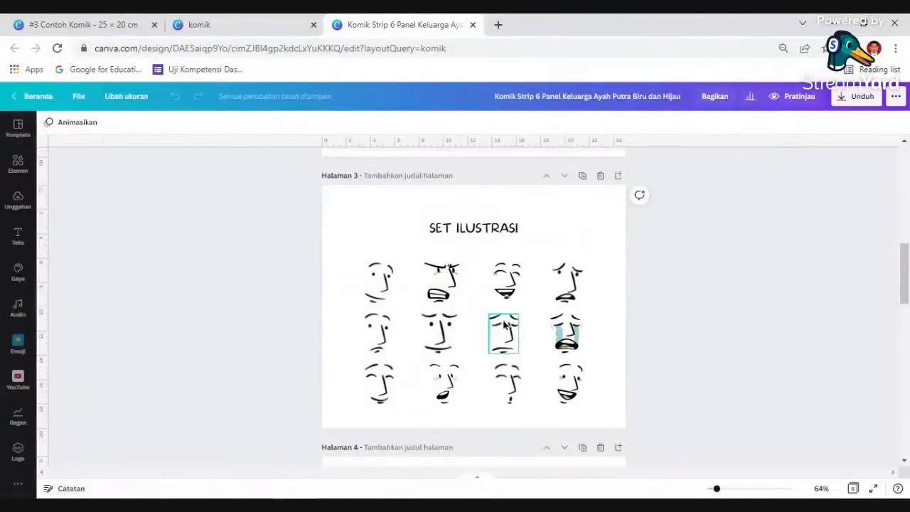
scroll(503, 325, "up", 5)
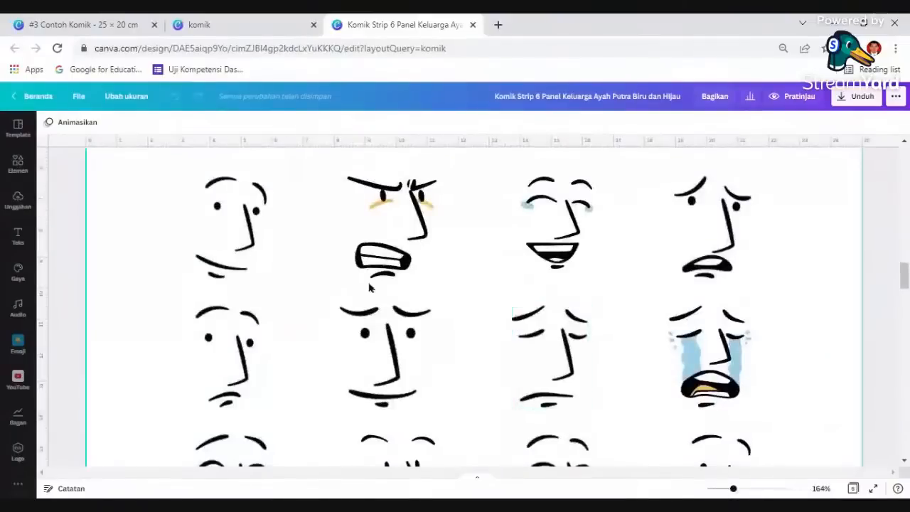
left_click(231, 228)
left_click(375, 252)
left_click(553, 247)
scroll(638, 318, "down", 1)
scroll(638, 318, "down", 1)
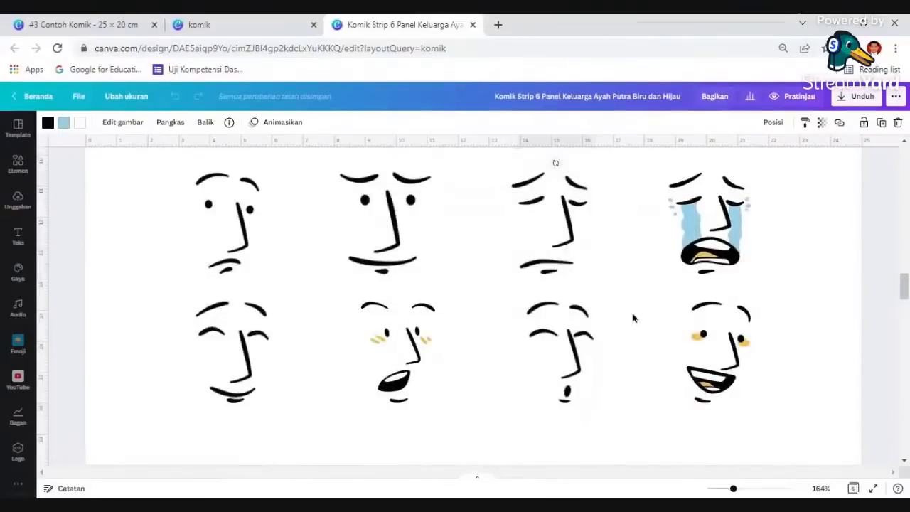
scroll(632, 316, "up", 4)
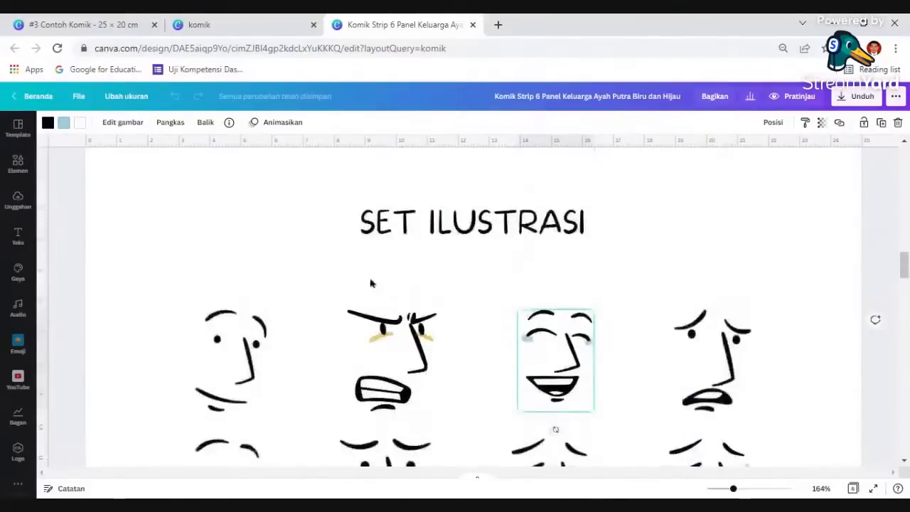
scroll(369, 283, "down", 5)
scroll(474, 274, "up", 4)
scroll(473, 264, "down", 1)
scroll(473, 264, "up", 4)
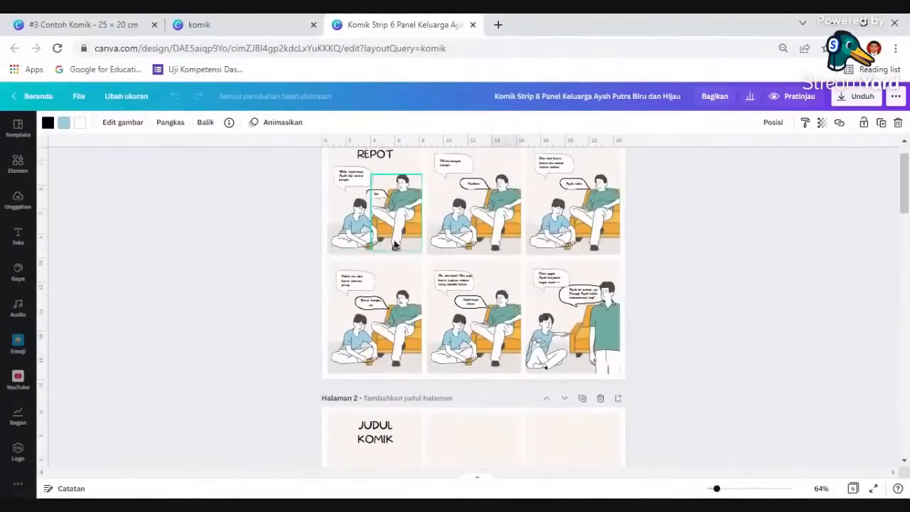
- Examine the character poses, speech bubbles and furniture illustrations on pages 4 to 6
scroll(409, 256, "down", 8)
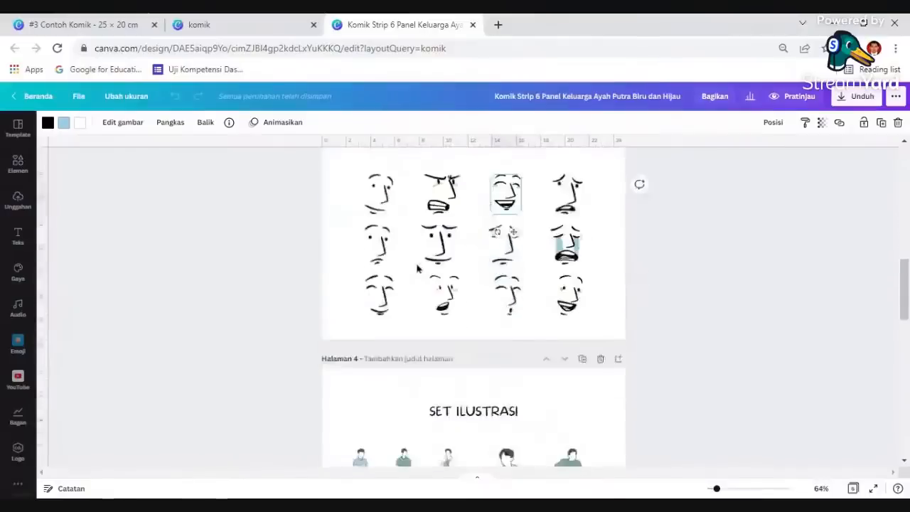
scroll(427, 270, "down", 4)
scroll(466, 274, "up", 1)
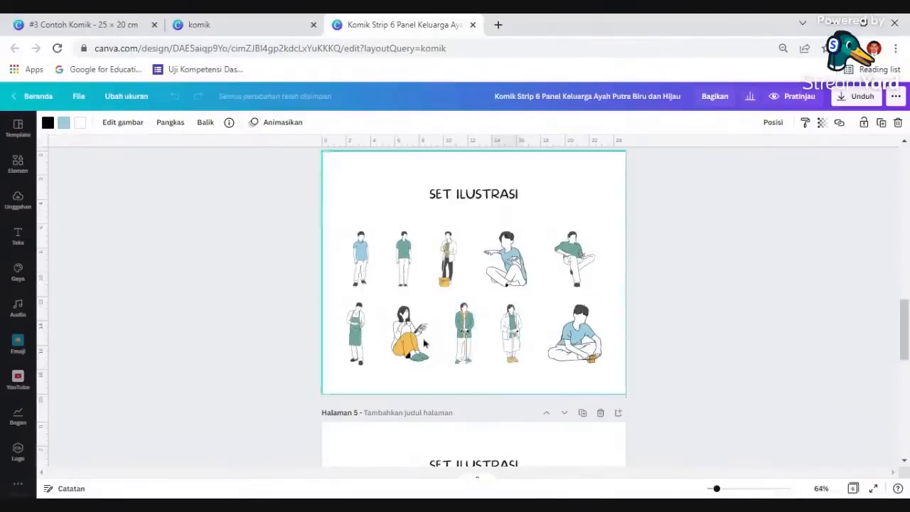
scroll(426, 341, "down", 2)
scroll(436, 341, "down", 3)
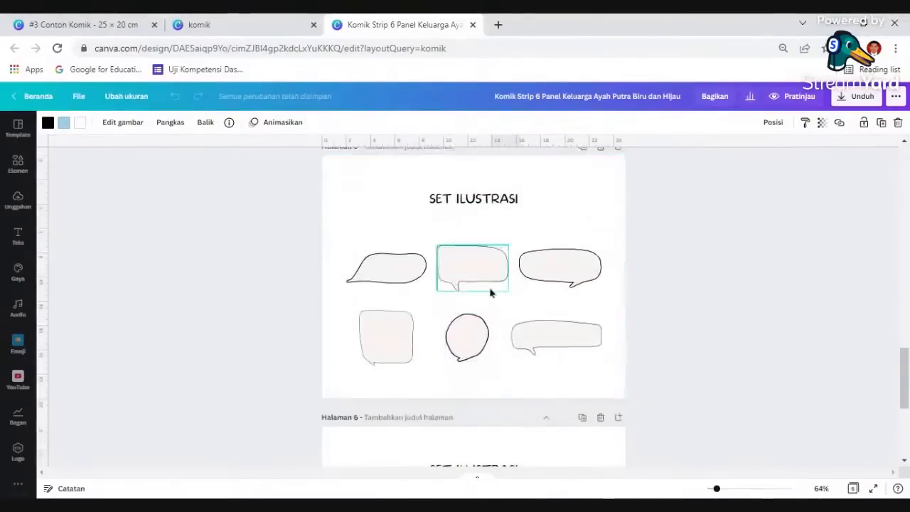
left_click(472, 347)
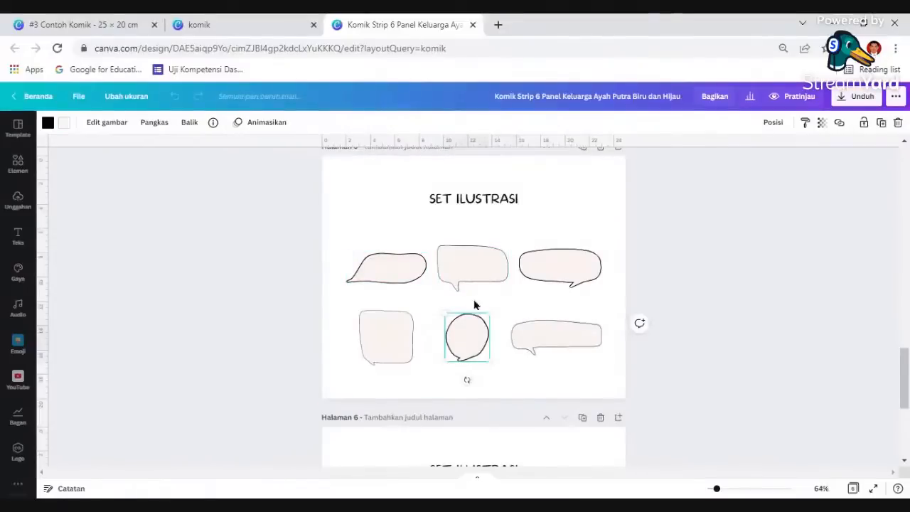
left_click(456, 265)
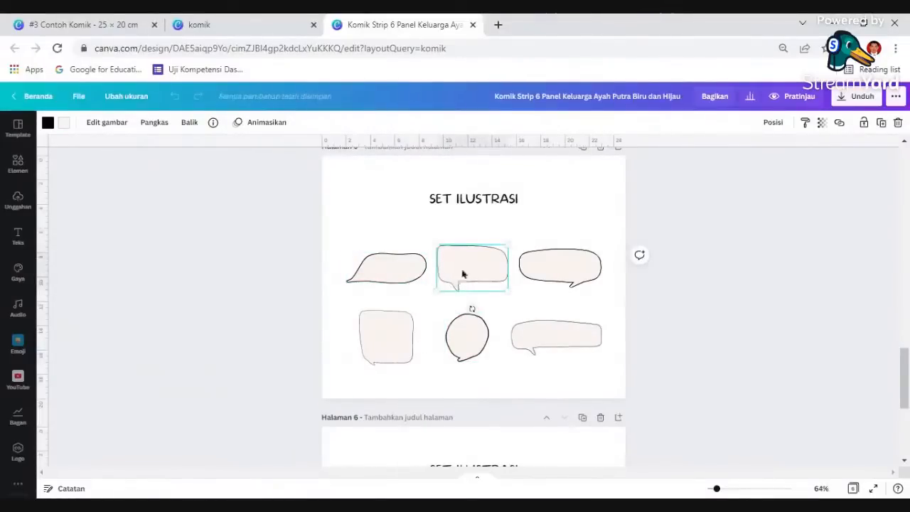
left_click(386, 345)
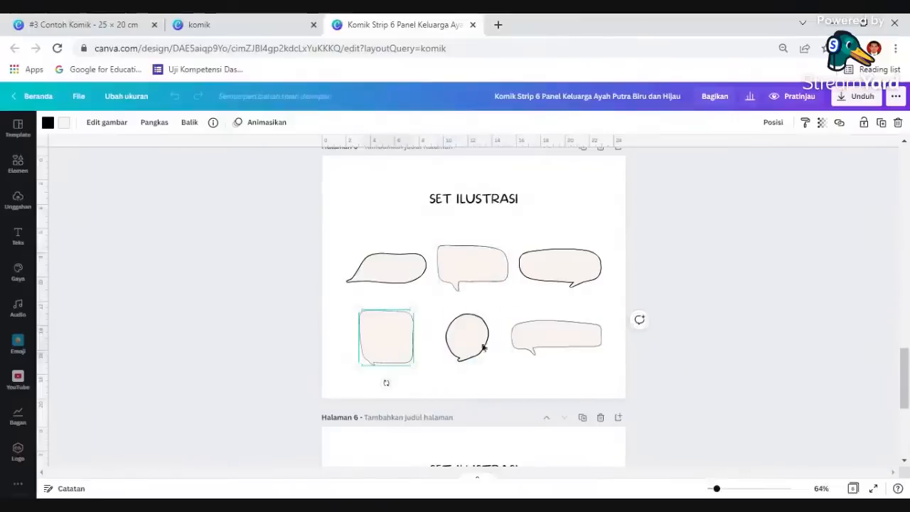
left_click(456, 334)
scroll(441, 299, "down", 4)
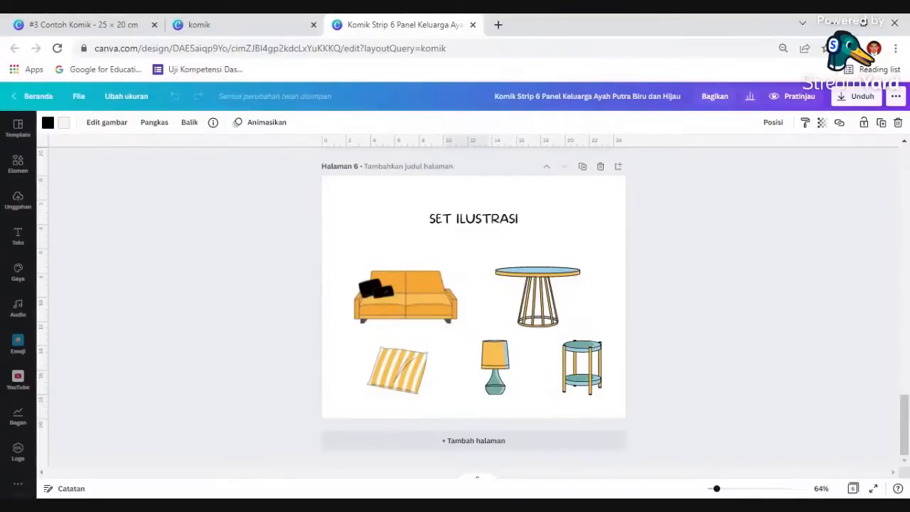
- Duplicate page 1, the finished "REPOT" comic page, directly below the original
scroll(304, 267, "up", 3)
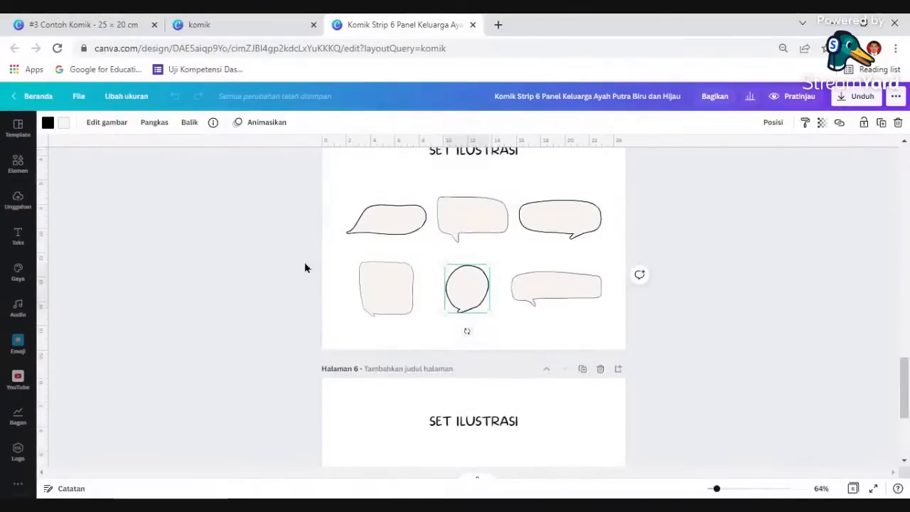
scroll(304, 267, "up", 1)
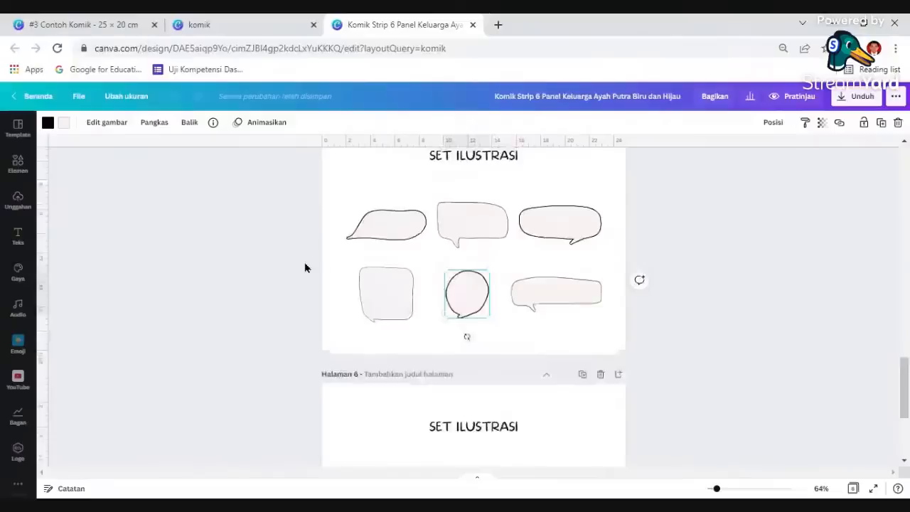
scroll(304, 268, "up", 15)
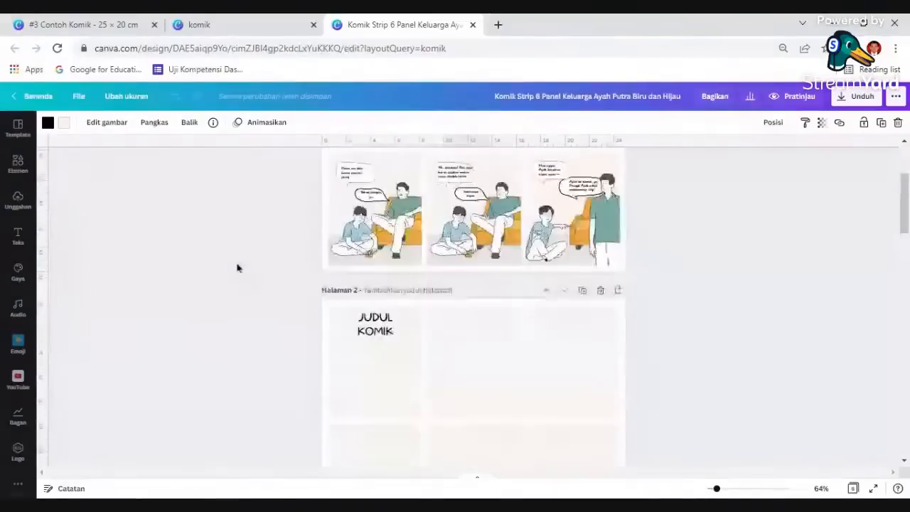
scroll(238, 267, "up", 3)
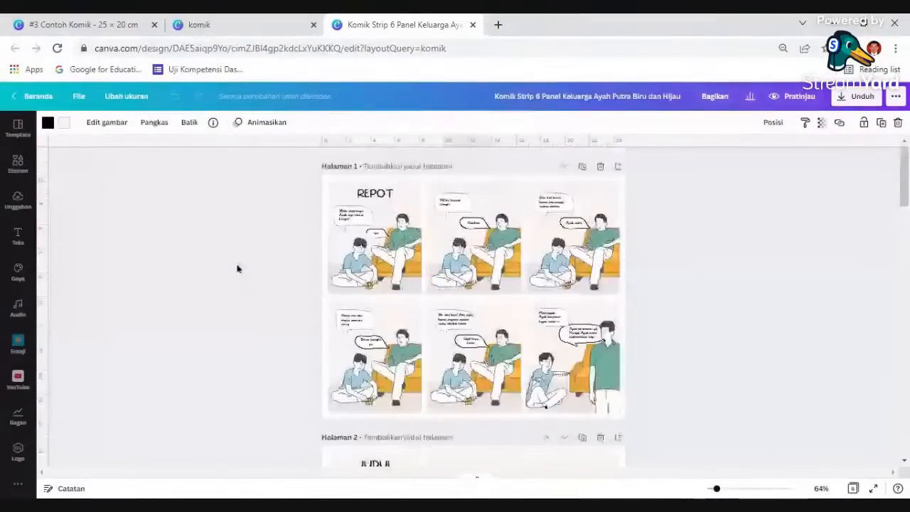
left_click(208, 266)
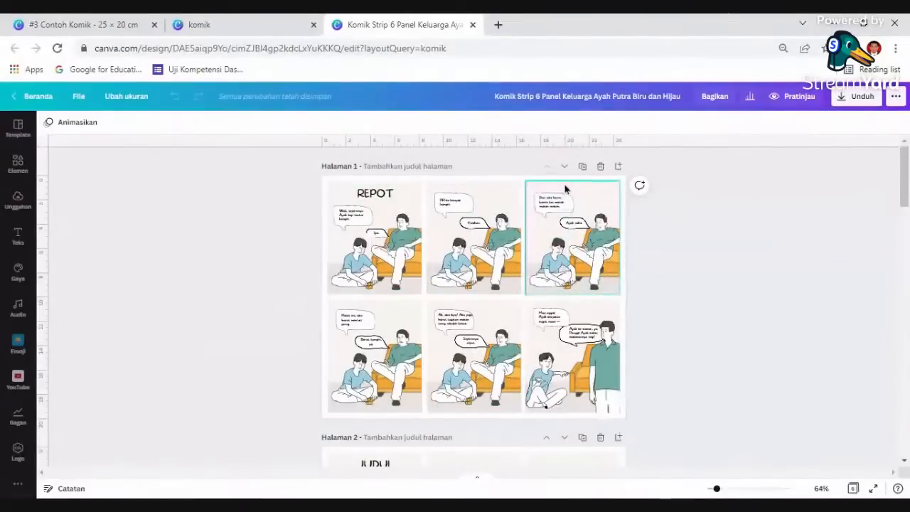
scroll(568, 189, "up", 5)
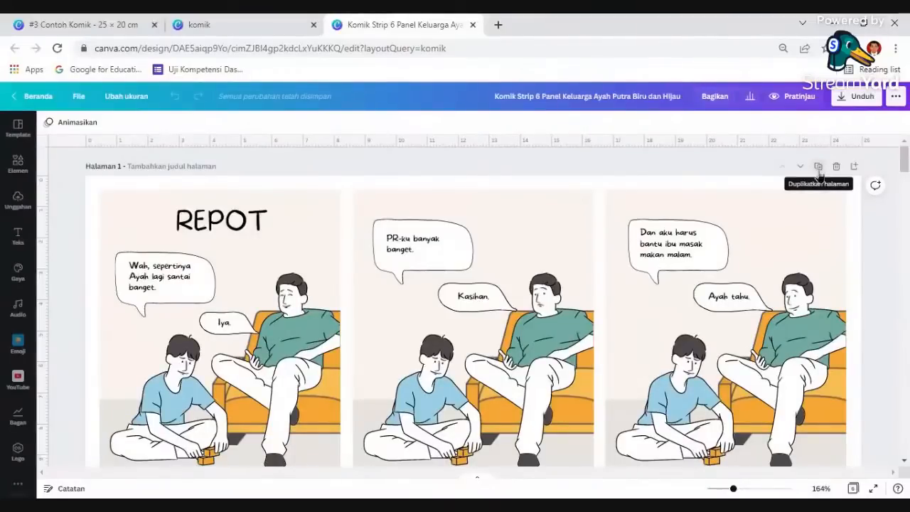
scroll(819, 174, "down", 1)
scroll(584, 265, "down", 1)
scroll(597, 227, "up", 1)
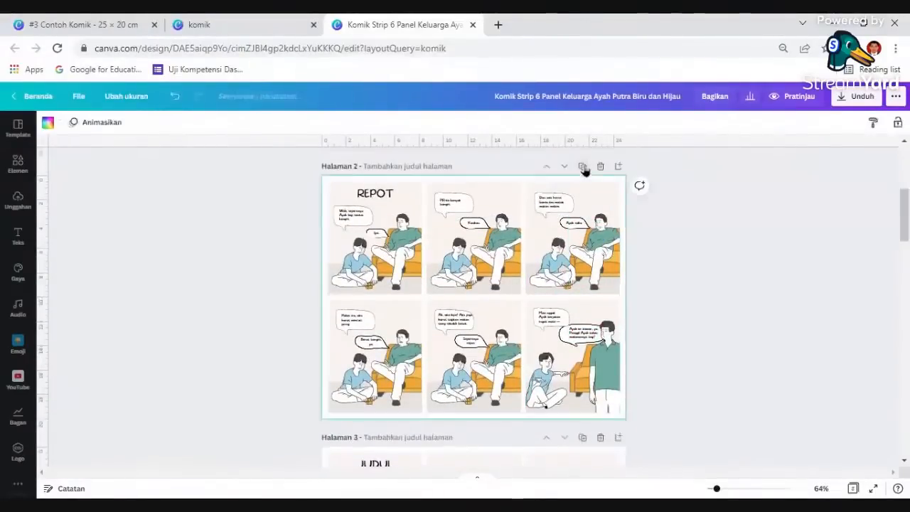
left_click(583, 168)
scroll(538, 281, "up", 3)
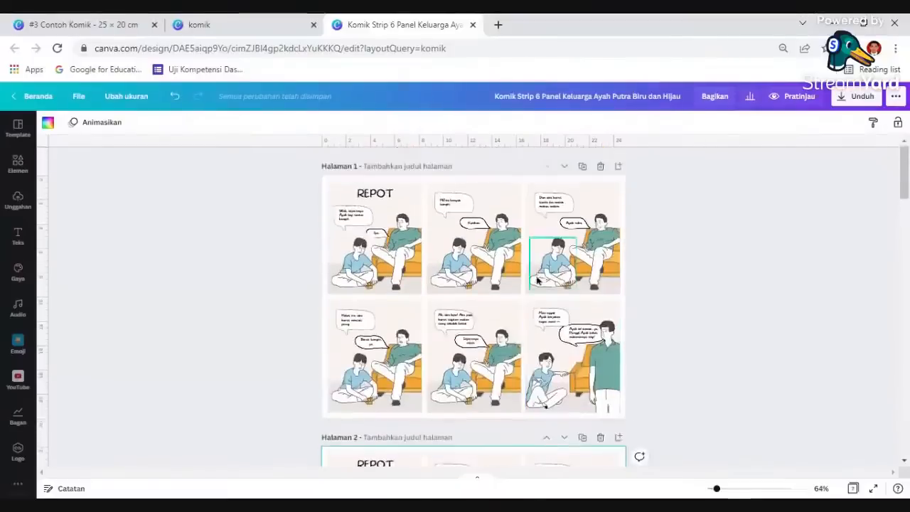
- Delete every comic element from page 1, keeping the duplicated "REPOT" comic on page 2
scroll(402, 286, "down", 1)
scroll(402, 286, "down", 3)
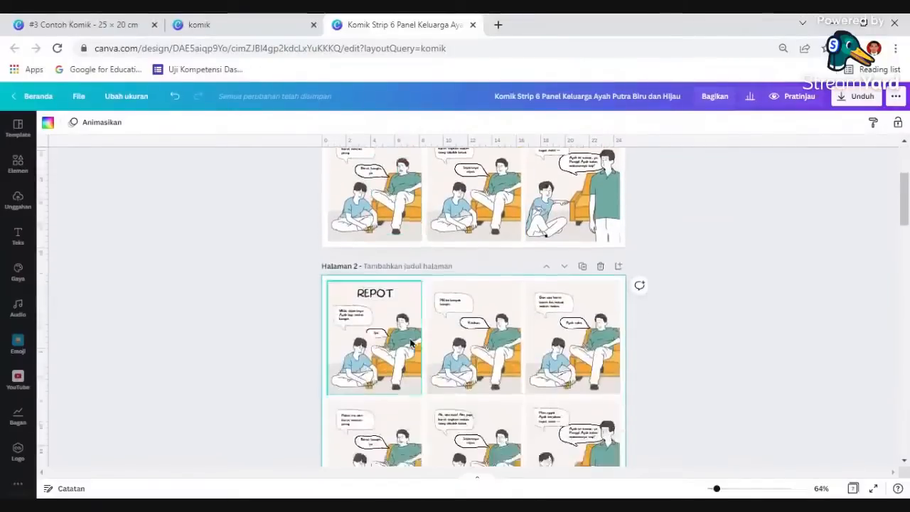
scroll(406, 326, "up", 1)
scroll(407, 326, "up", 2)
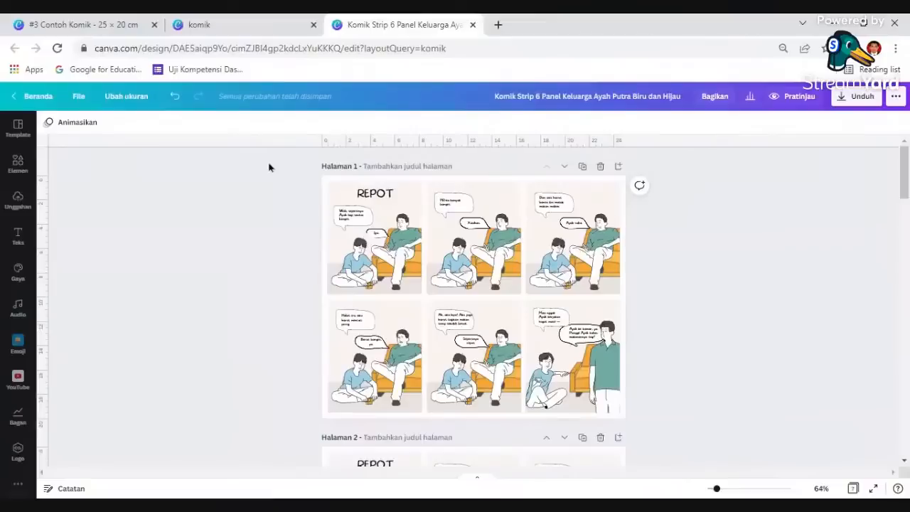
left_click_drag(268, 160, 655, 428)
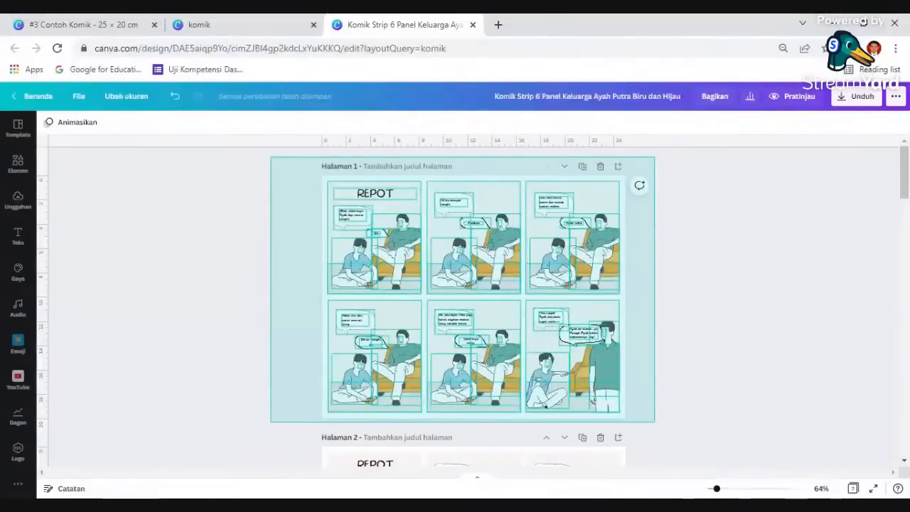
left_click_drag(656, 428, 654, 429)
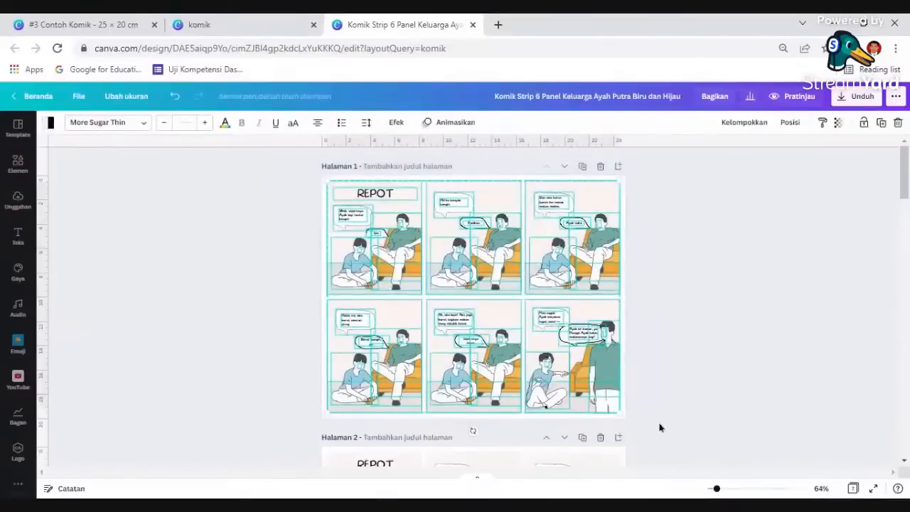
left_click(681, 345)
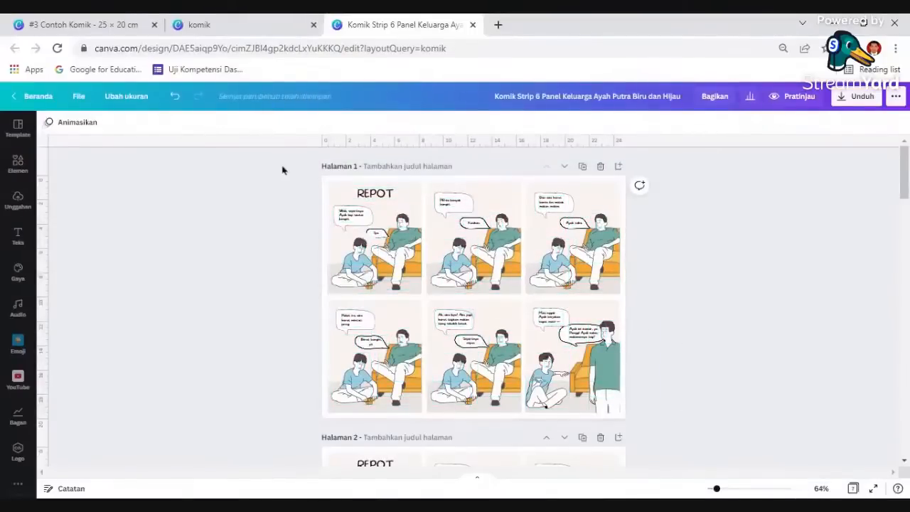
left_click_drag(313, 200, 654, 431)
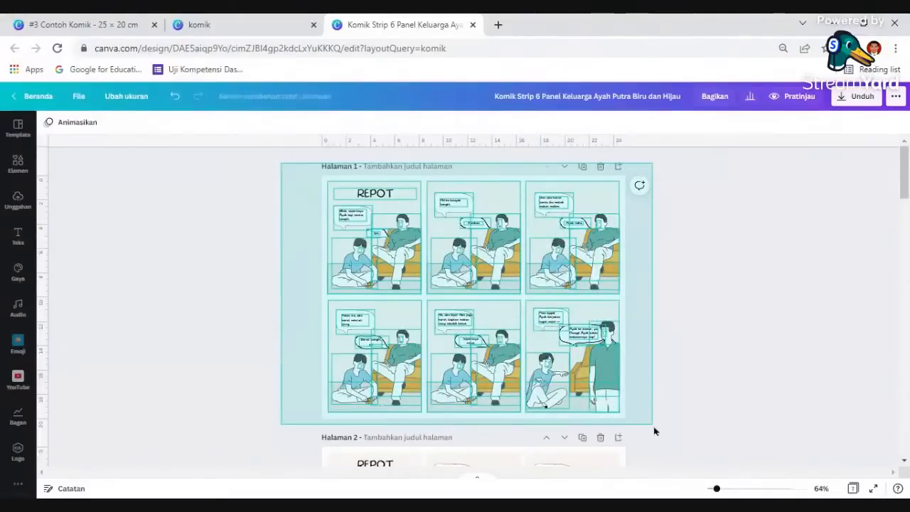
left_click_drag(654, 431, 656, 431)
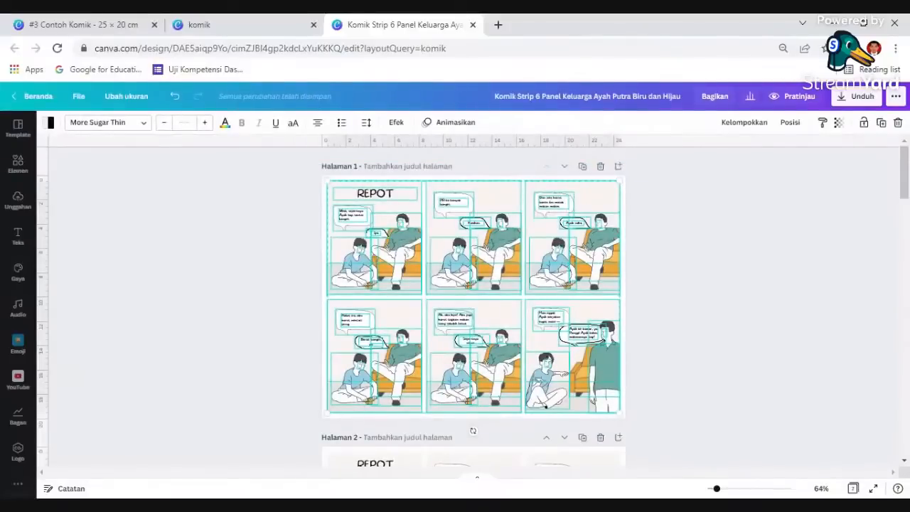
key("Delete")
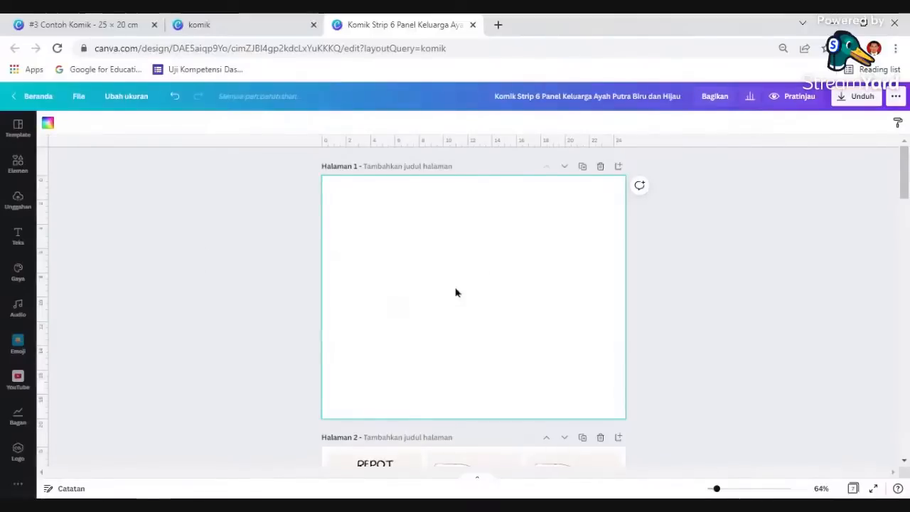
scroll(455, 291, "down", 3)
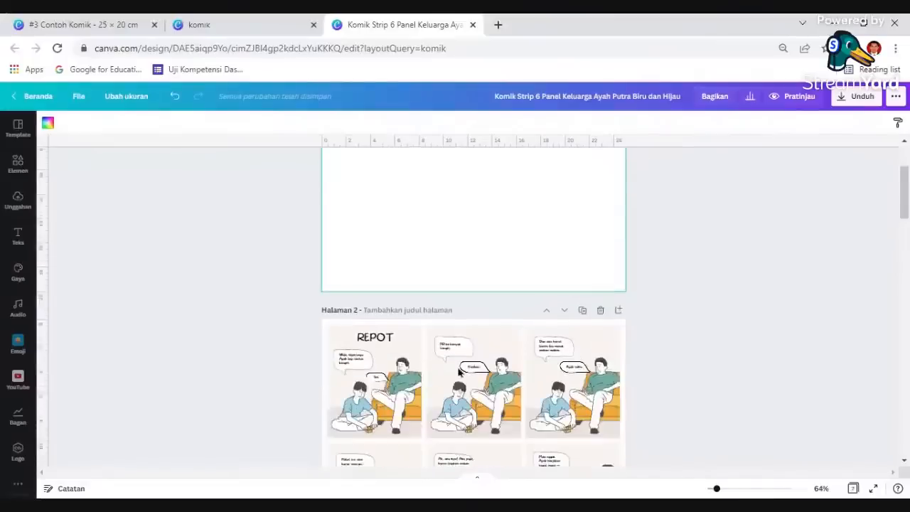
scroll(458, 324, "up", 3)
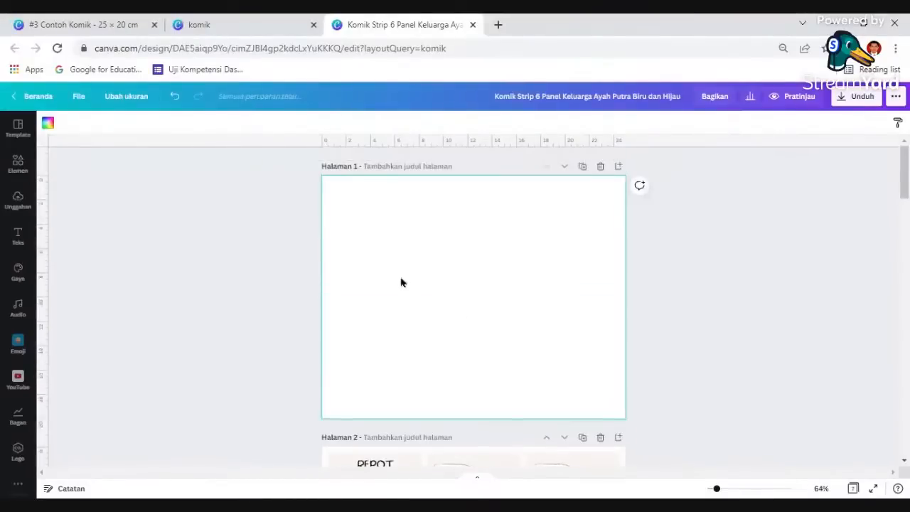
- Search the design elements for "angkasa" and limit the results to photos
left_click(18, 163)
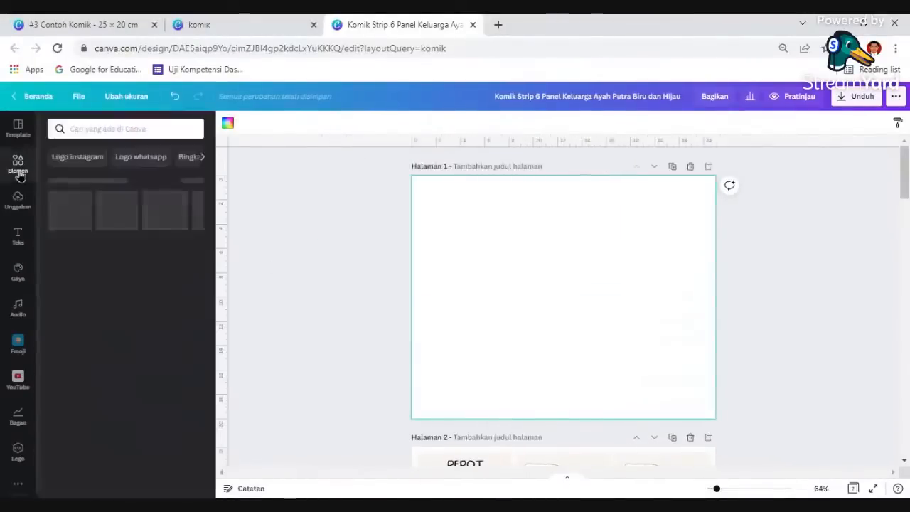
left_click(105, 128)
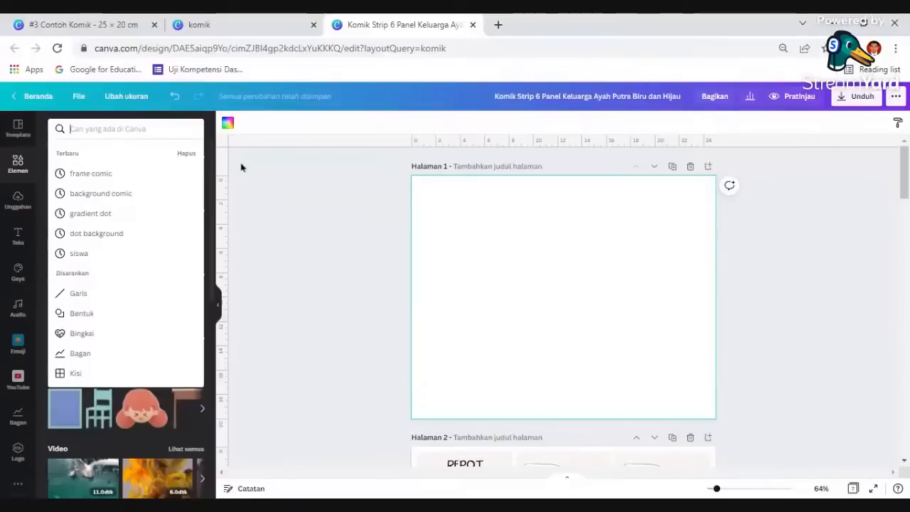
type("angkasa")
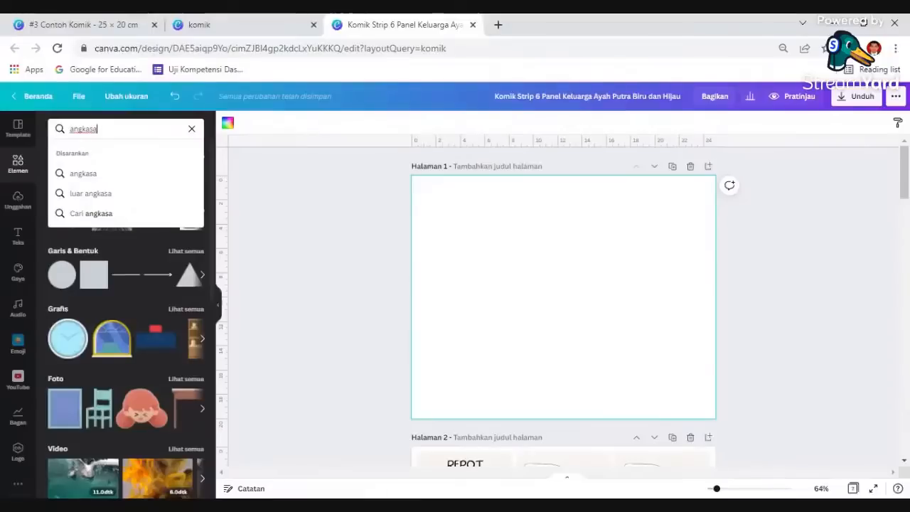
key("Return")
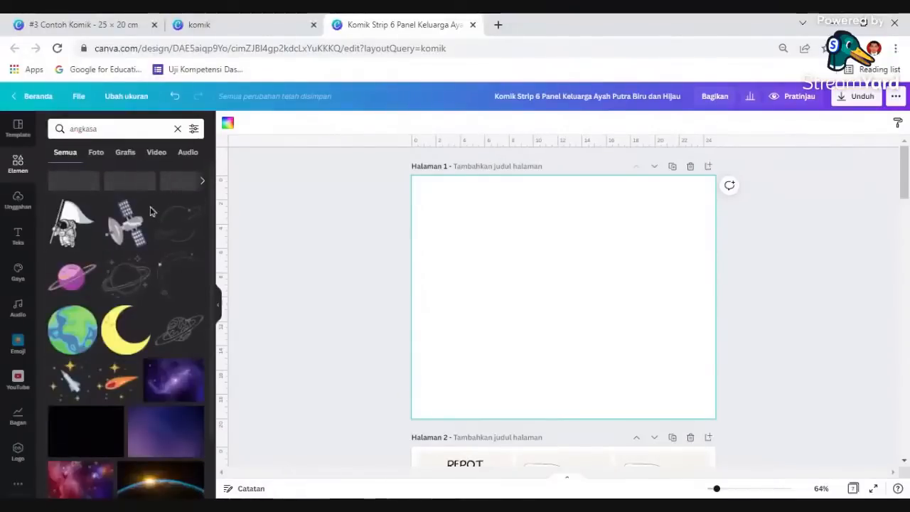
left_click(103, 157)
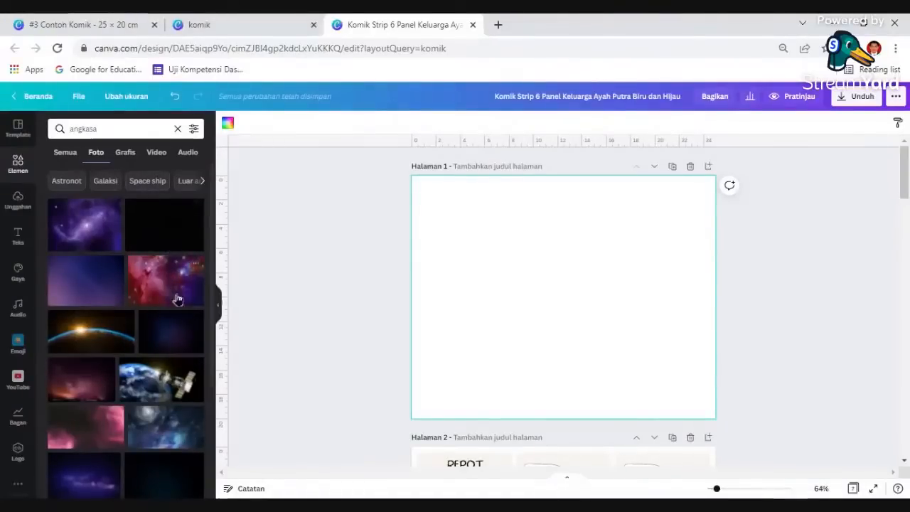
- Add the dark blue and purple Milky Way photo to the empty page 1
scroll(174, 297, "down", 1)
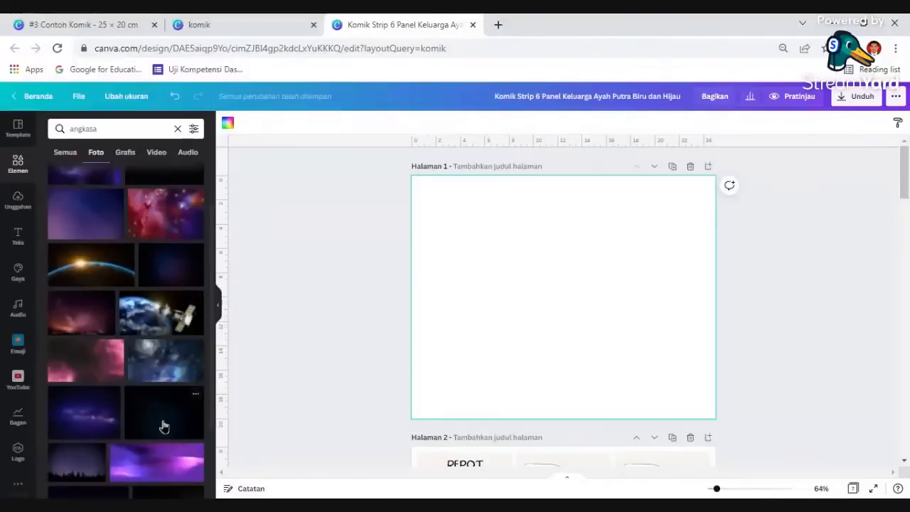
left_click(100, 419)
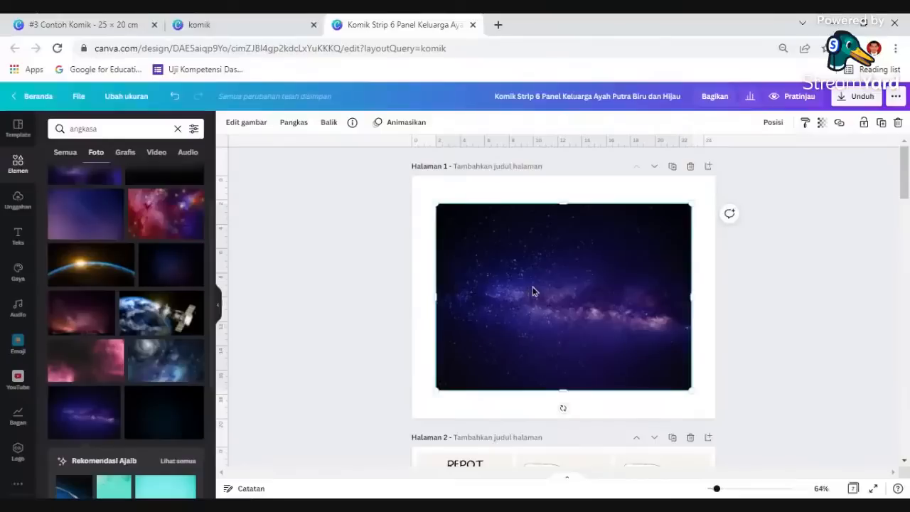
left_click(368, 264)
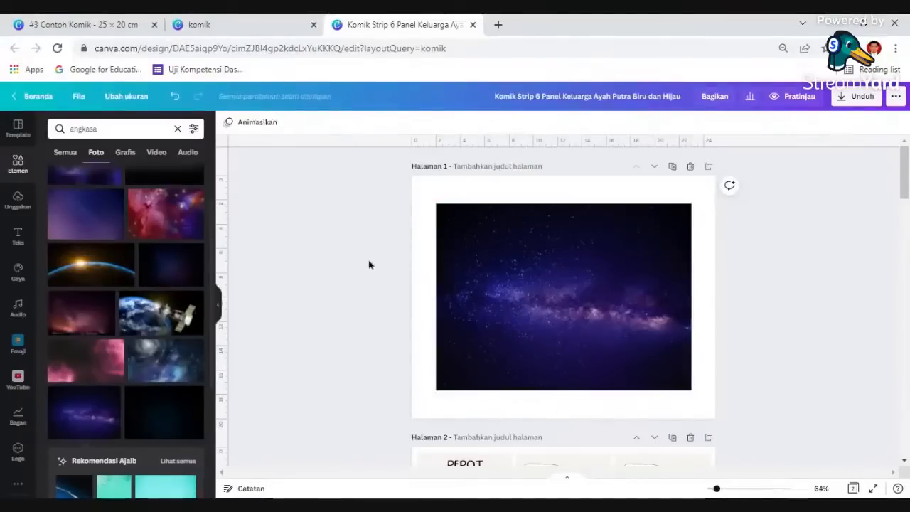
- Enlarge the Milky Way photo to cover all of page 1 and set it as the page background
left_click(476, 244)
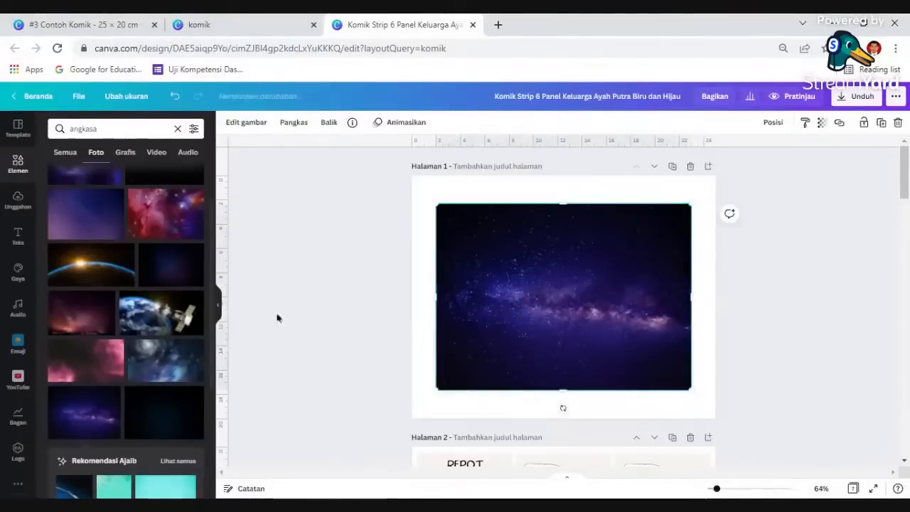
left_click(218, 307)
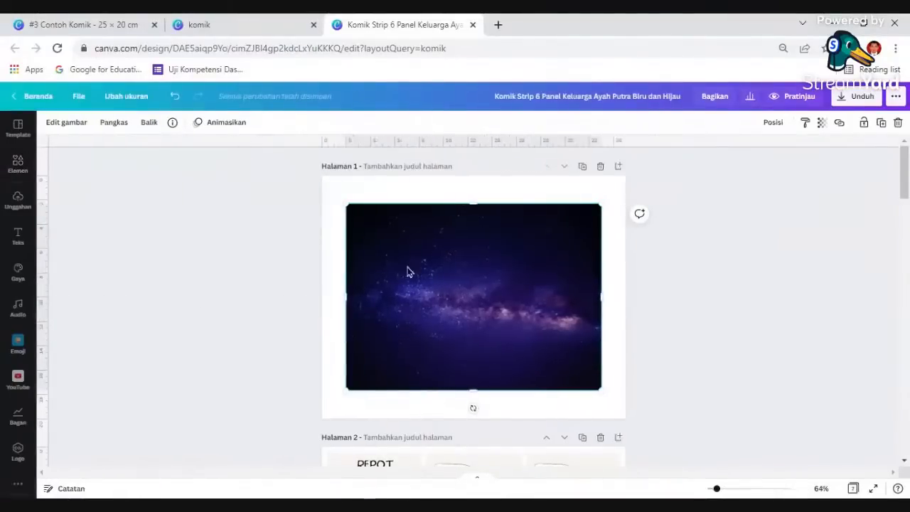
left_click_drag(337, 200, 313, 172)
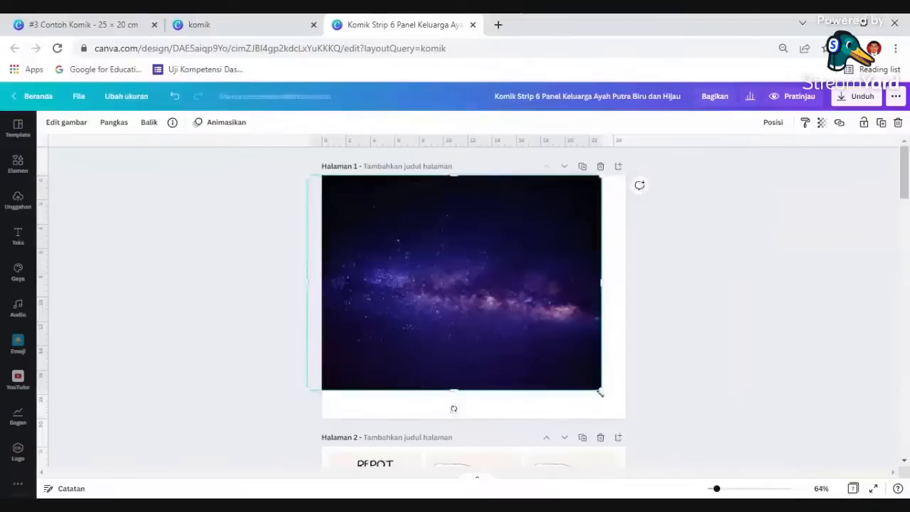
left_click_drag(600, 392, 628, 427)
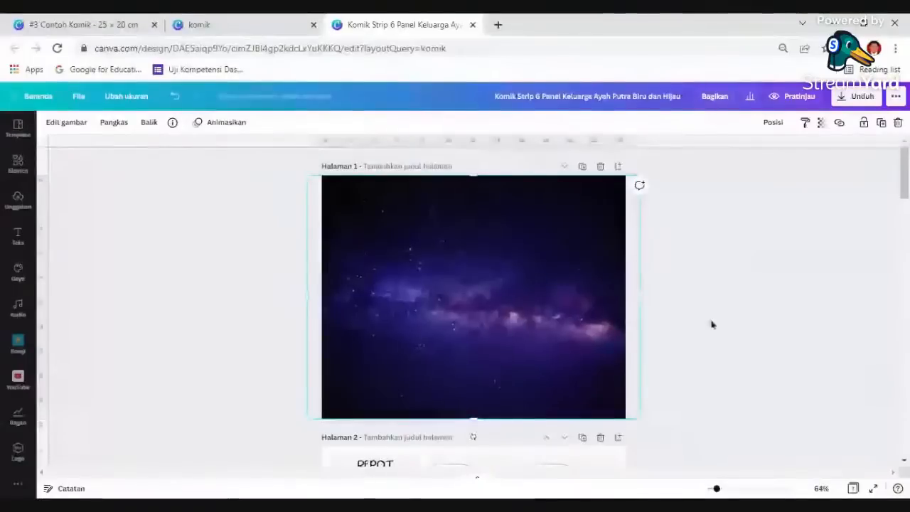
left_click(620, 291)
left_click(630, 283)
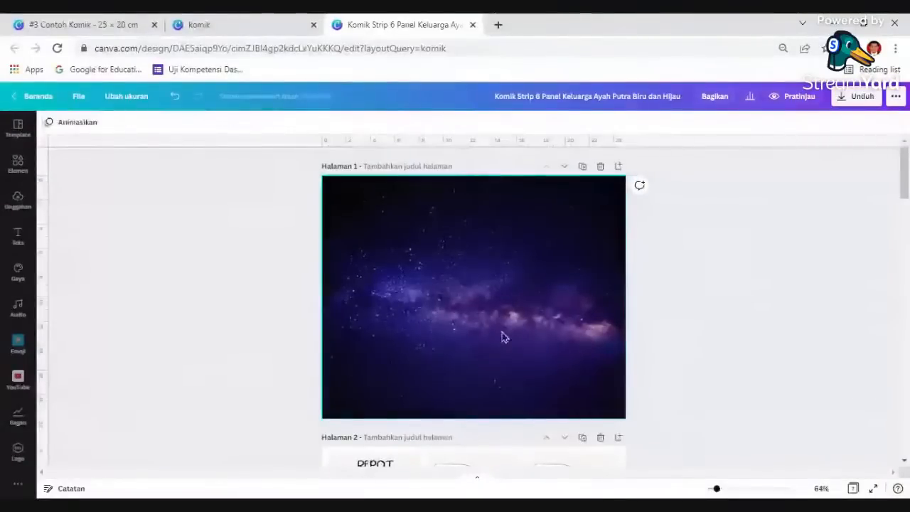
- Shift the background photo slightly within the page 1 crop area and apply the new position
left_click(446, 301)
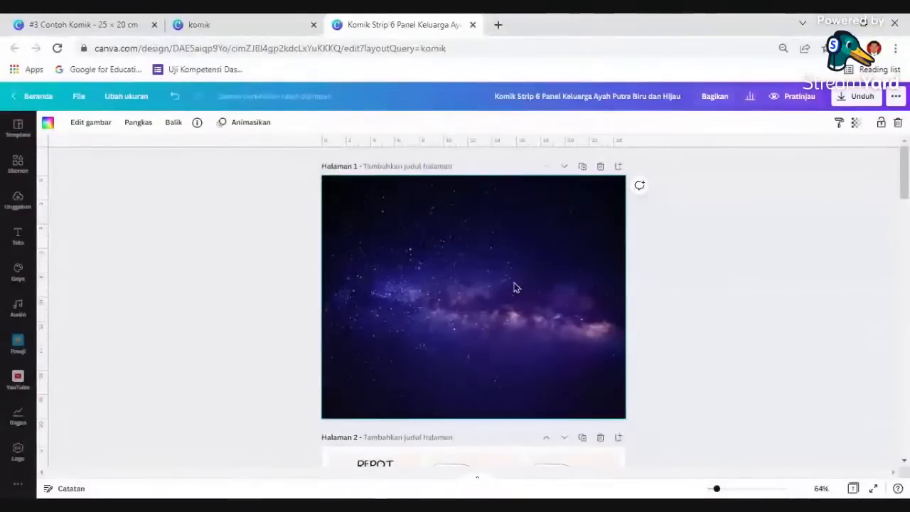
double_click(458, 277)
left_click_drag(382, 248, 282, 216)
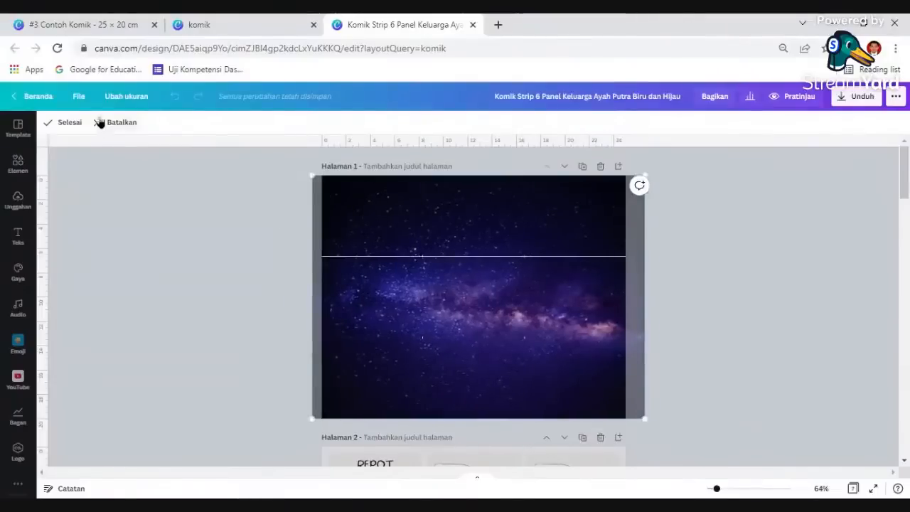
left_click(76, 122)
- Try to move the background photo directly on page 1 without entering its crop mode
left_click_drag(500, 260, 435, 273)
left_click_drag(570, 268, 522, 279)
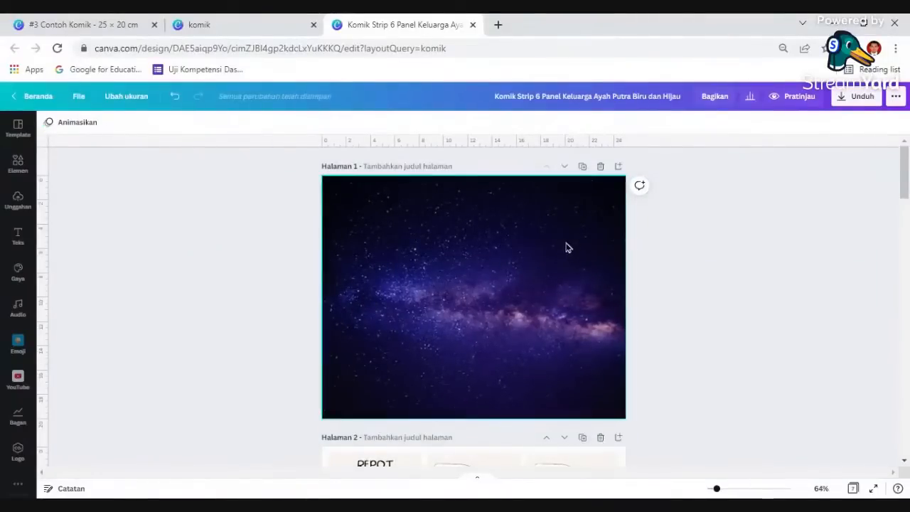
left_click_drag(562, 244, 321, 281)
left_click_drag(517, 236, 318, 277)
left_click_drag(431, 257, 528, 290)
left_click_drag(427, 241, 481, 302)
- Enlarge the background photo within its crop so it extends well past page 1, and apply the crop
double_click(471, 283)
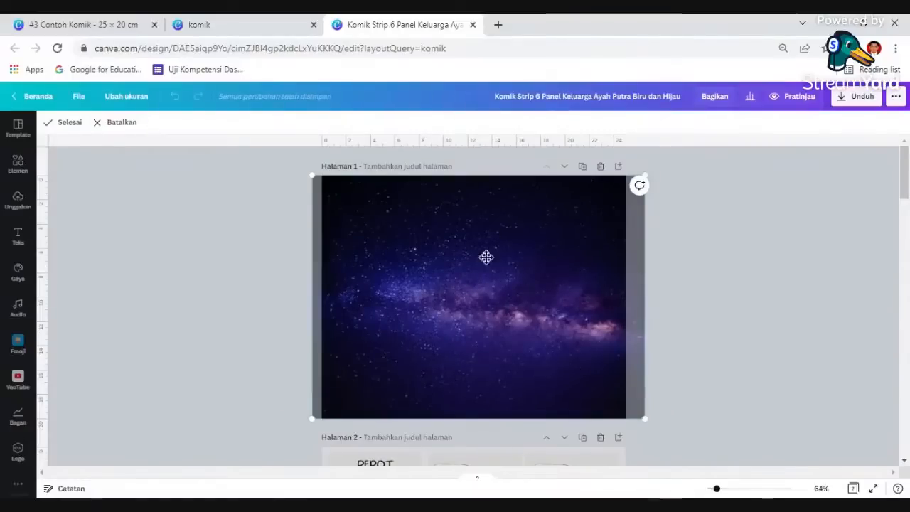
left_click_drag(449, 268, 520, 282)
left_click_drag(320, 176, 249, 142)
left_click_drag(424, 280, 485, 277)
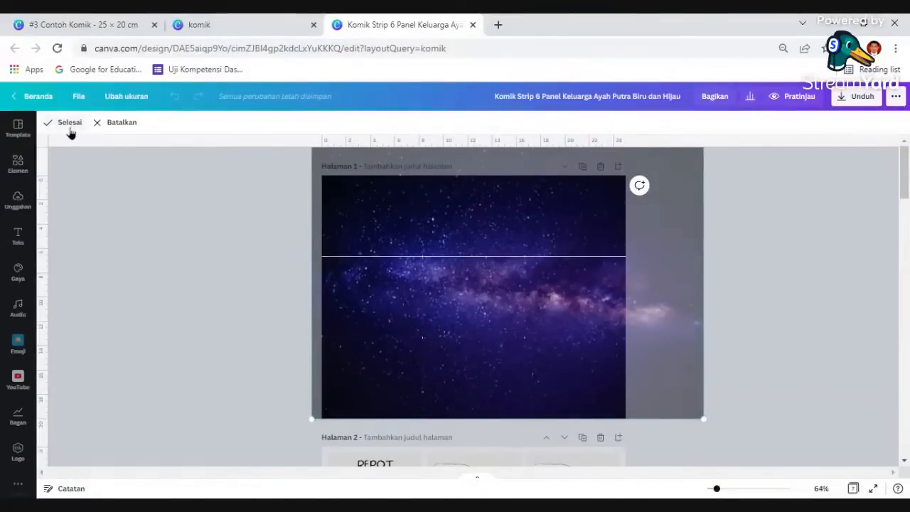
left_click(69, 128)
left_click(197, 283)
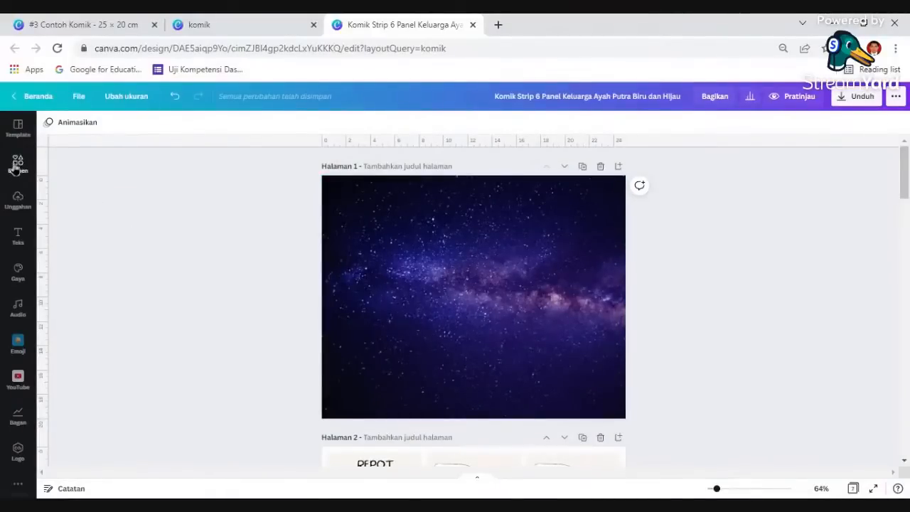
- Add a subheading text box over the page 1 background containing the creator's full name in capitals
left_click(17, 238)
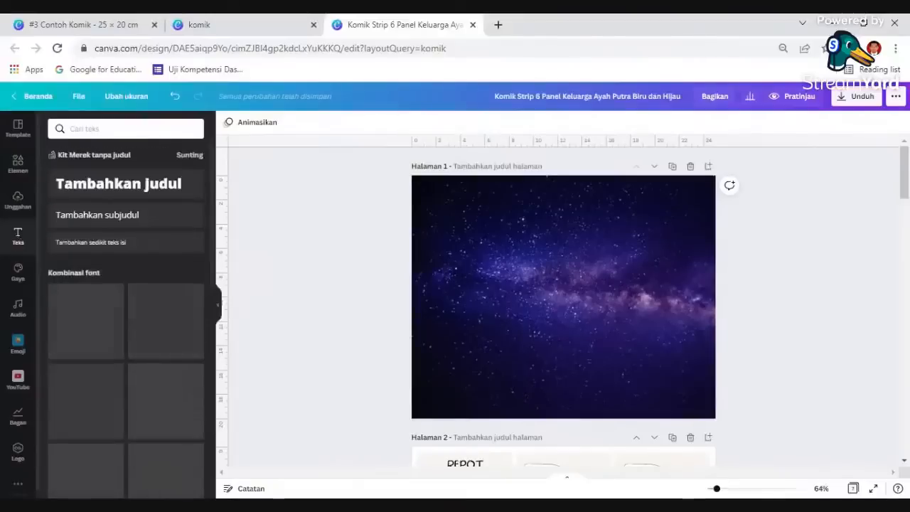
left_click(115, 218)
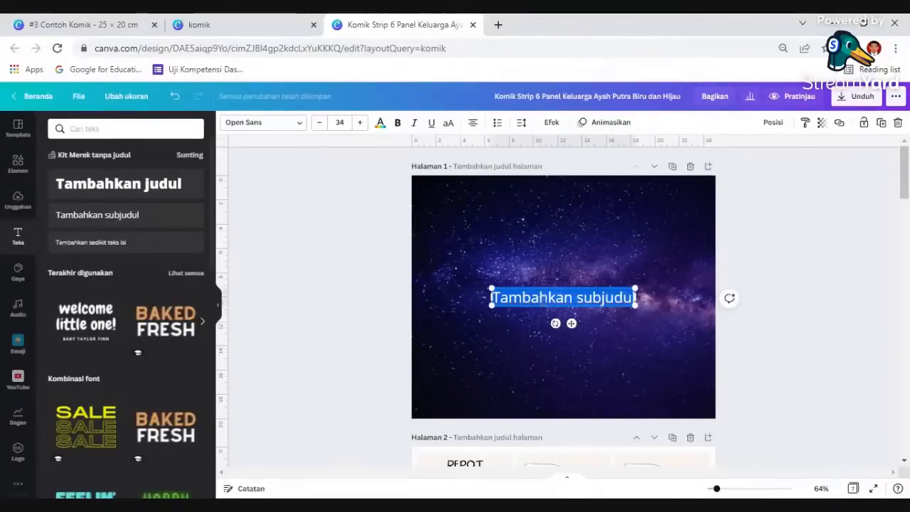
type("RENO")
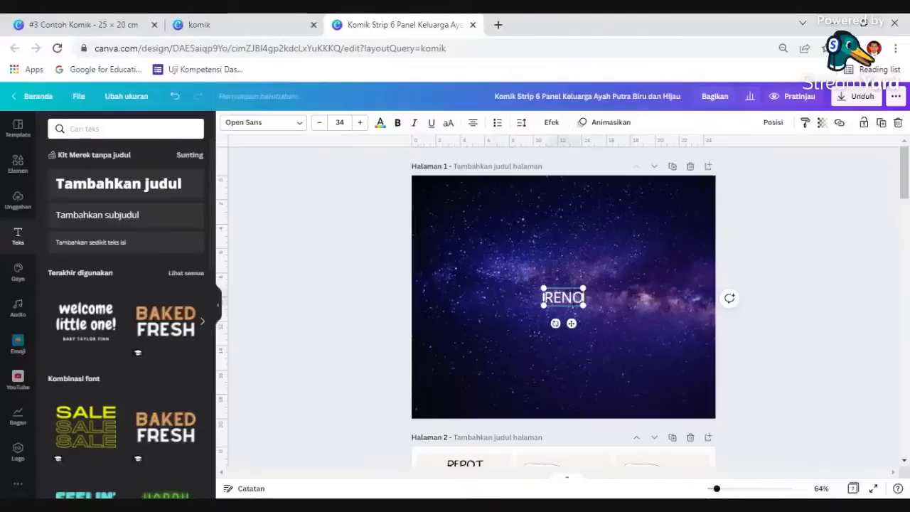
type(" APRIANSYAH")
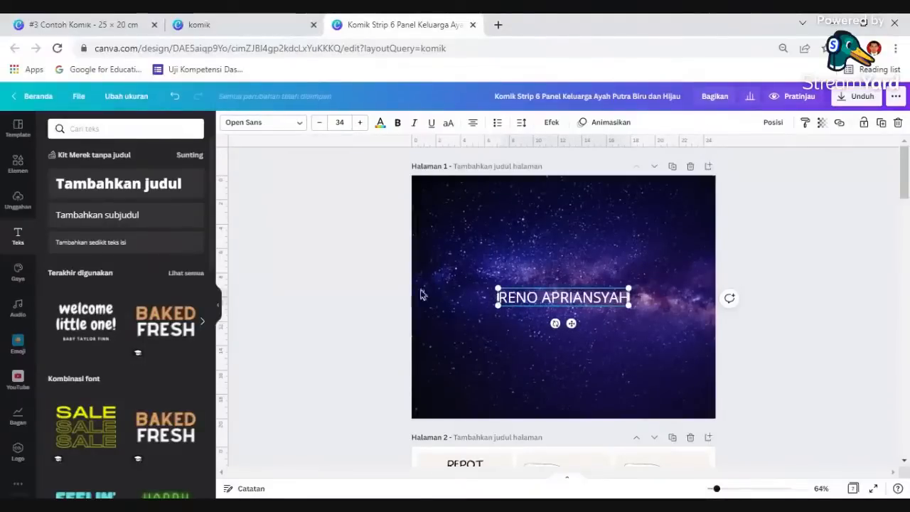
left_click(339, 274)
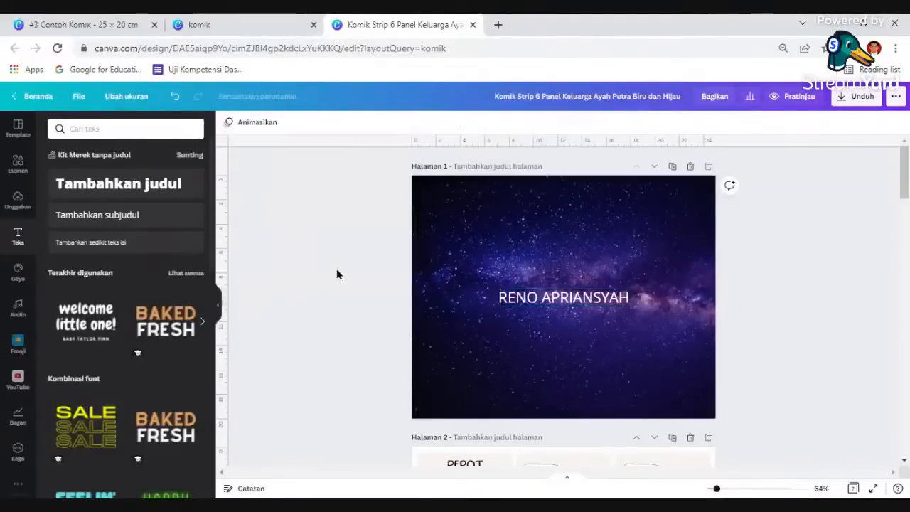
left_click(548, 304)
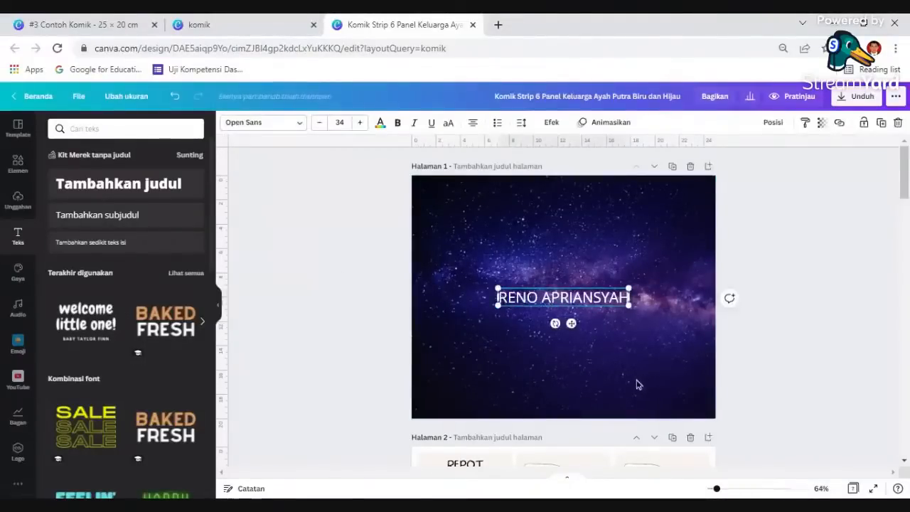
- Move the creator's name to the upper part of page 1 and set its font size to 32
left_click_drag(574, 323, 574, 232)
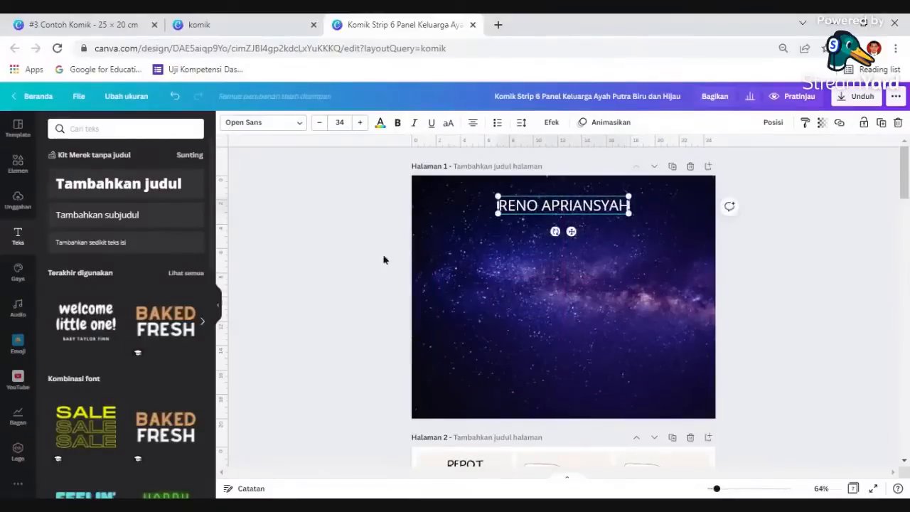
left_click(332, 256)
left_click(539, 208)
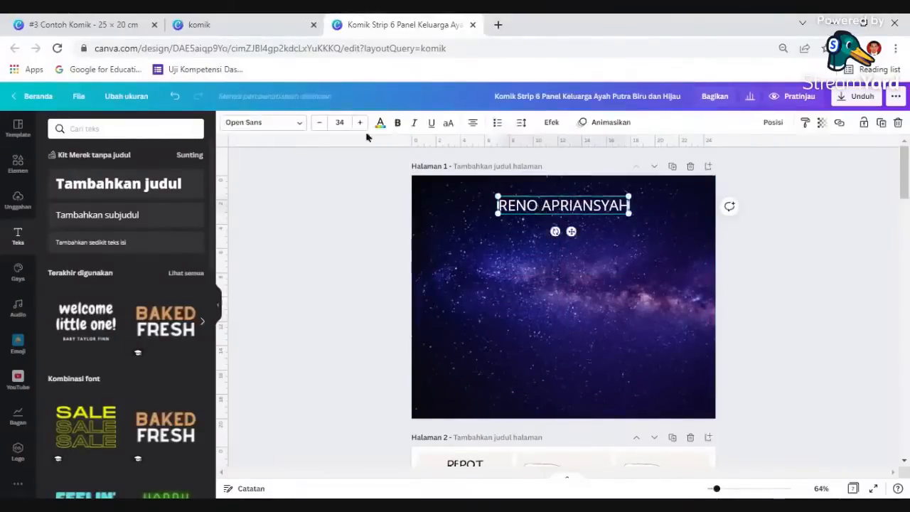
left_click(321, 123)
left_click(321, 123)
left_click(321, 123)
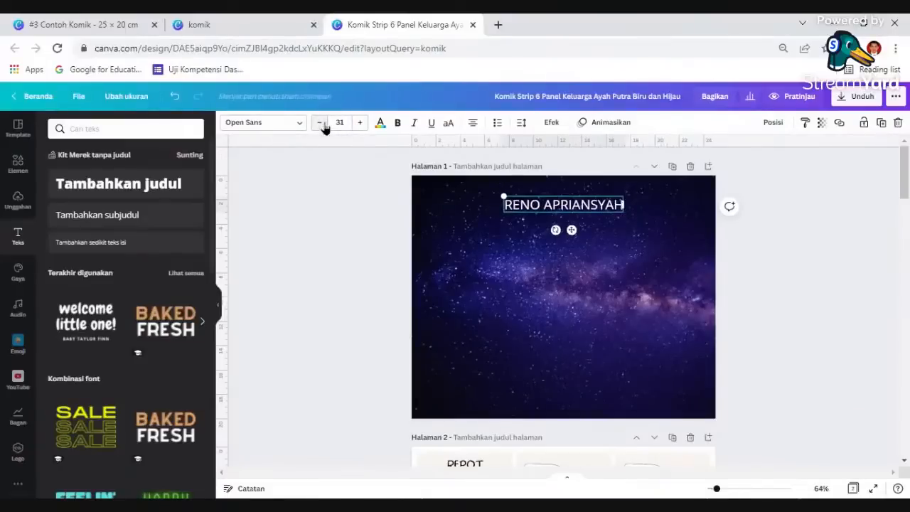
left_click(360, 123)
left_click(349, 223)
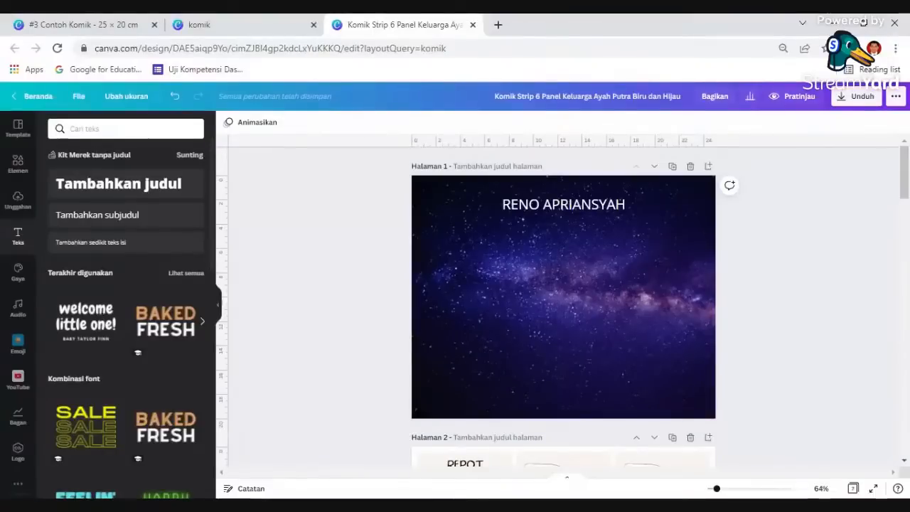
left_click(100, 220)
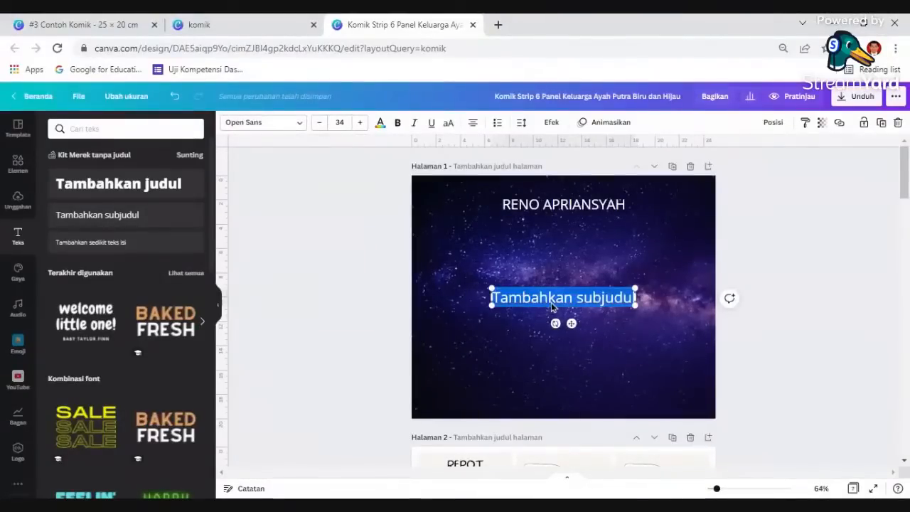
type("Judul : Menyambut Ramadhan Apabila tiba bulan Ramadan, maka dibukalah pintu-pintu surga, ditutuplah pintu neraka dan setan-setan dibelenggu. (HR. Muslim Nomor hadis: 1793)")
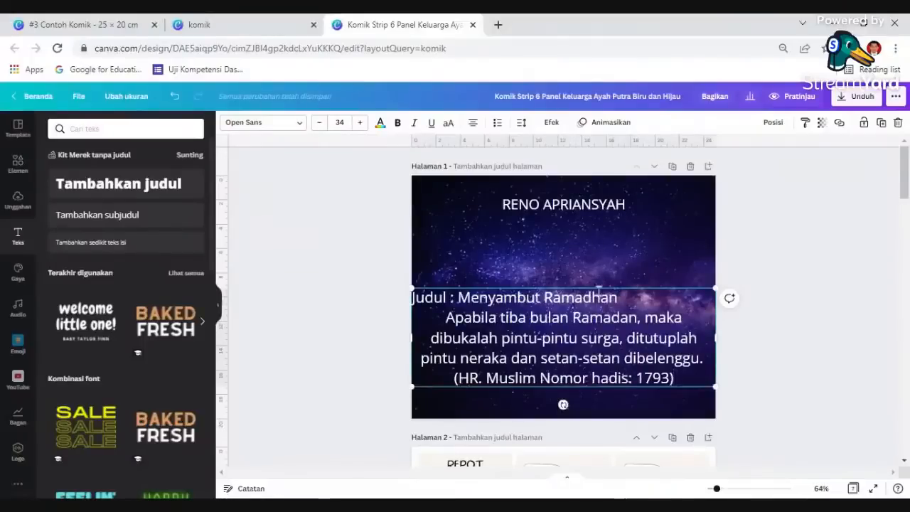
key("ctrl+z")
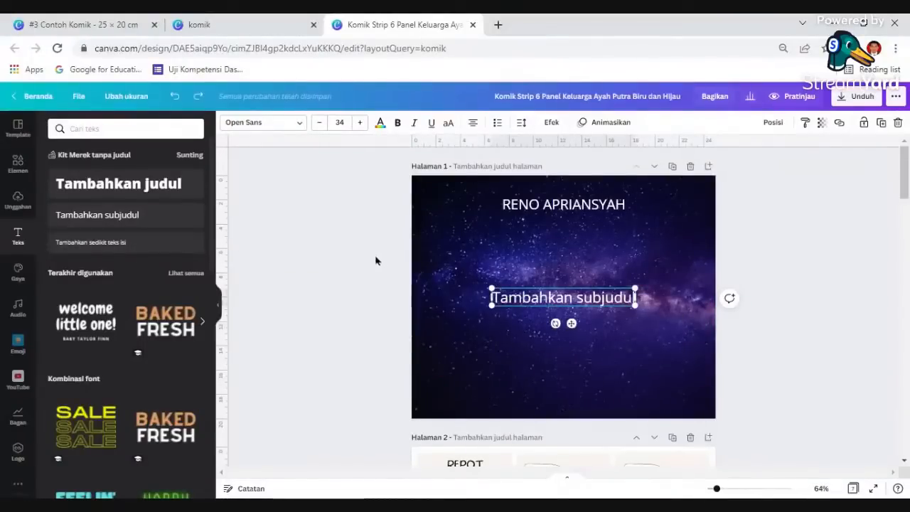
left_click(356, 277)
left_click(540, 302)
key("Delete")
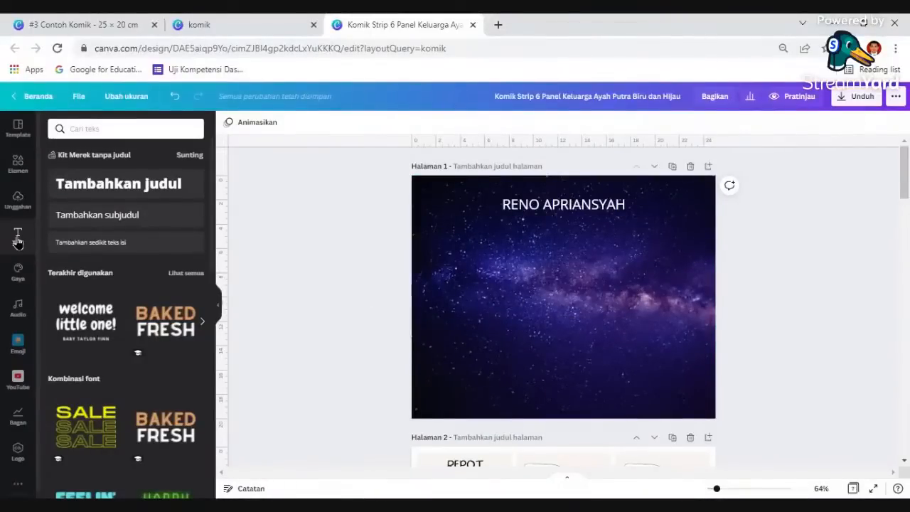
- Add a subheading containing "Judul : Menyambut Ramadhan" and the Ramadan hadith, scale it to about size 22.9, and place it in page 1's lower middle
left_click(80, 219)
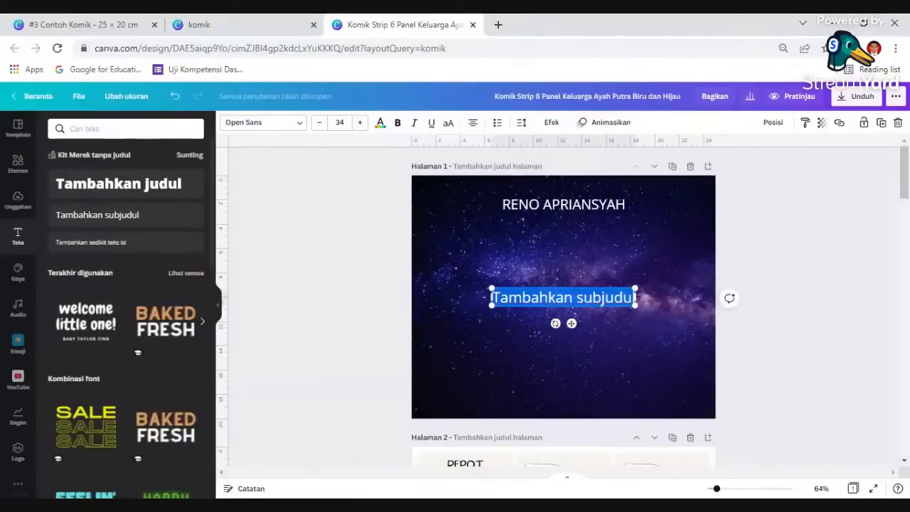
type("Judul : Menyambut Ramadhan Apabila tiba bulan Ramadan, maka dibukalah pintu-pintu surga, ditutuplah pintu neraka dan setan-setan dibelenggu. (HR. Muslim Nomor hadis: 1793)")
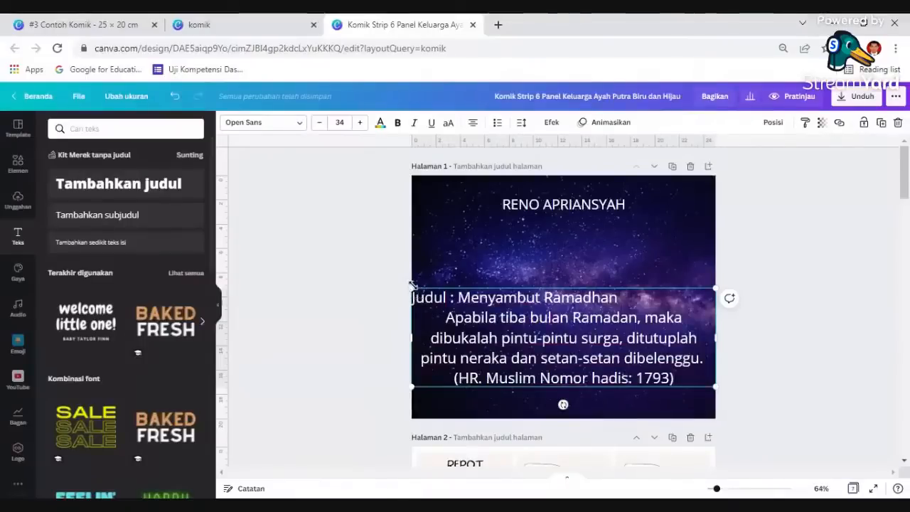
left_click_drag(413, 290, 511, 322)
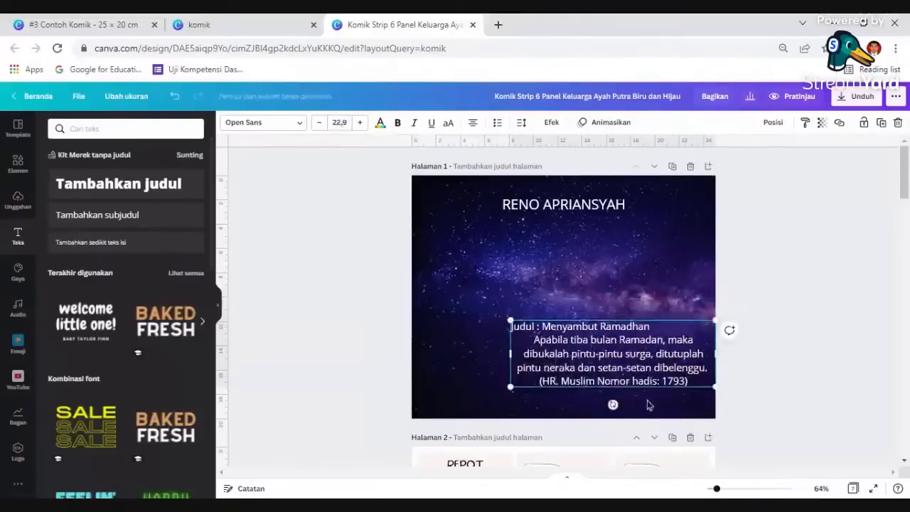
left_click(358, 338)
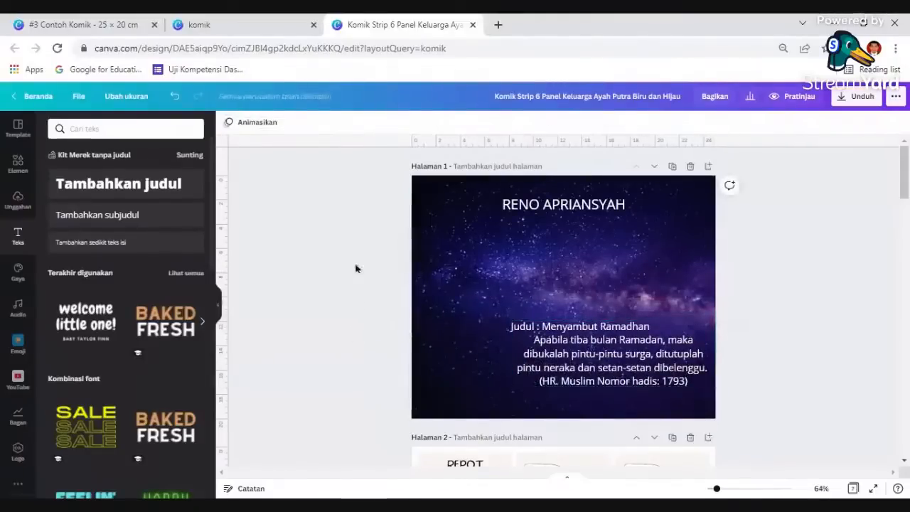
left_click(604, 353)
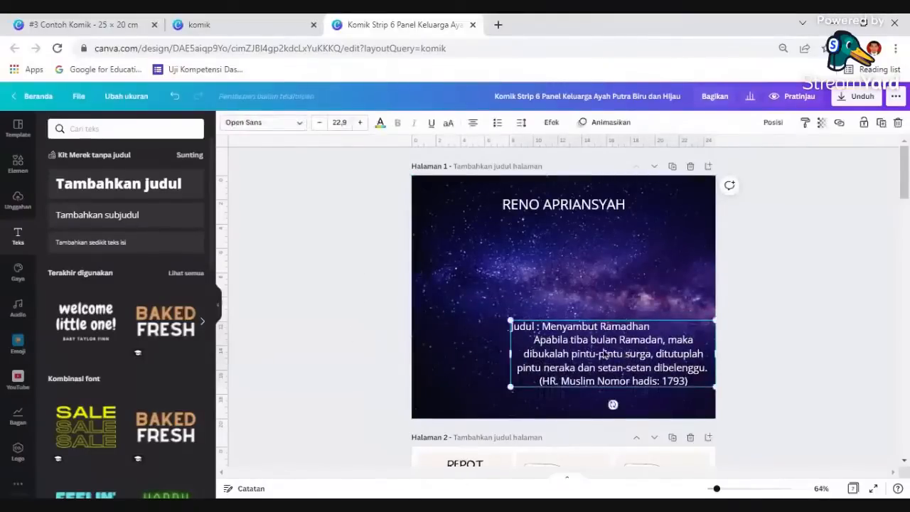
left_click_drag(604, 352, 543, 354)
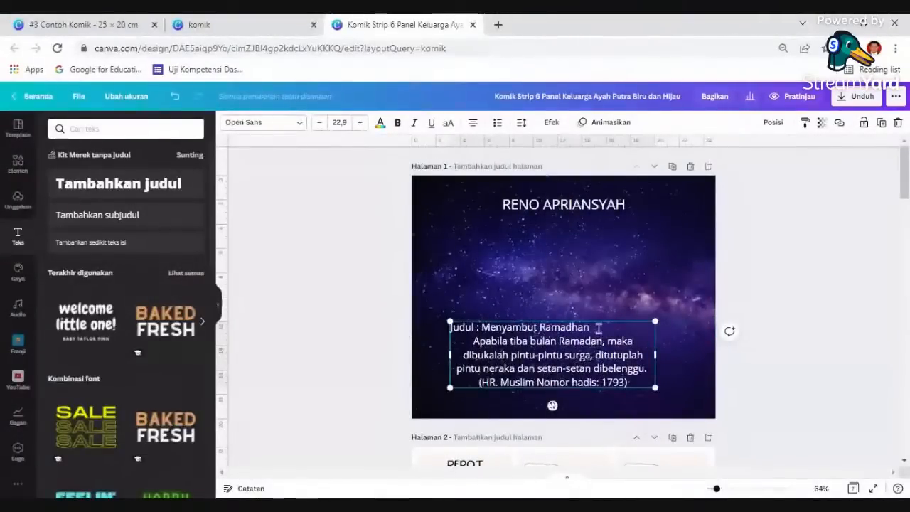
- Cut the "Judul : Menyambut Ramadhan" line from the hadith text and paste it as a separate text box on page 1
left_click_drag(604, 327, 451, 326)
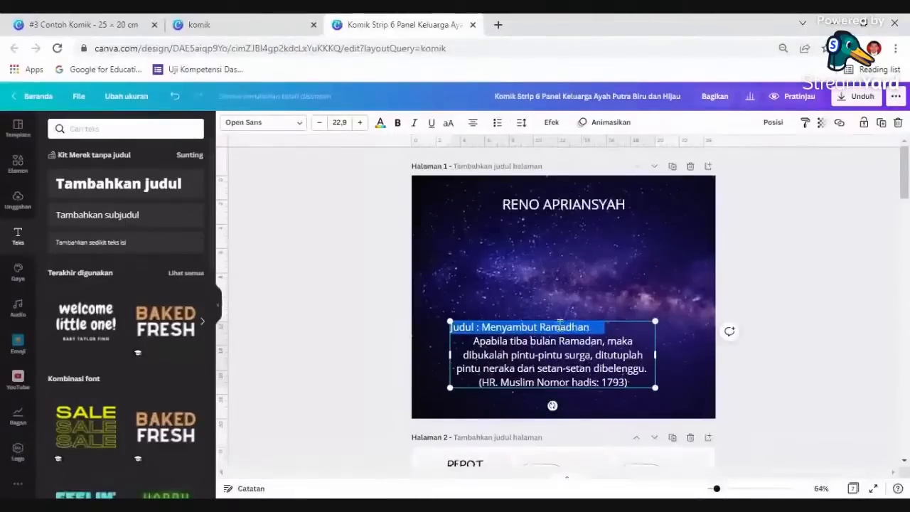
key("BackSpace")
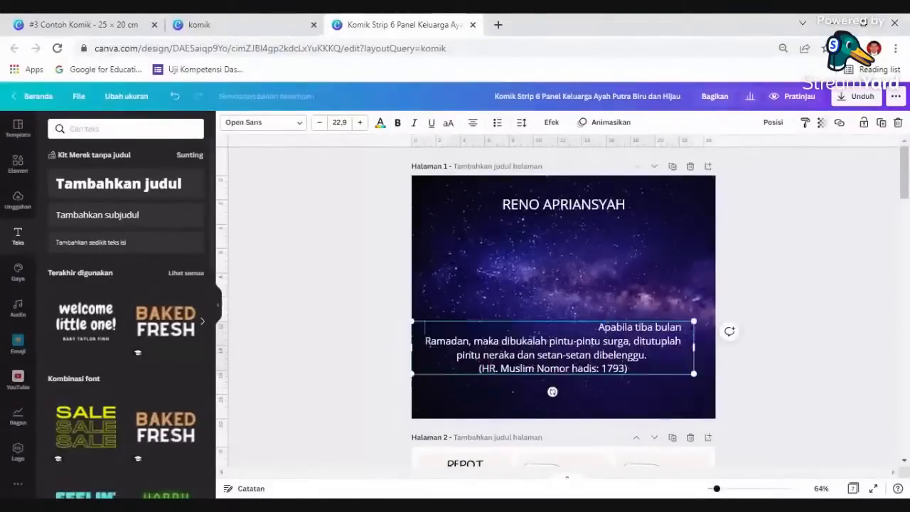
left_click(461, 262)
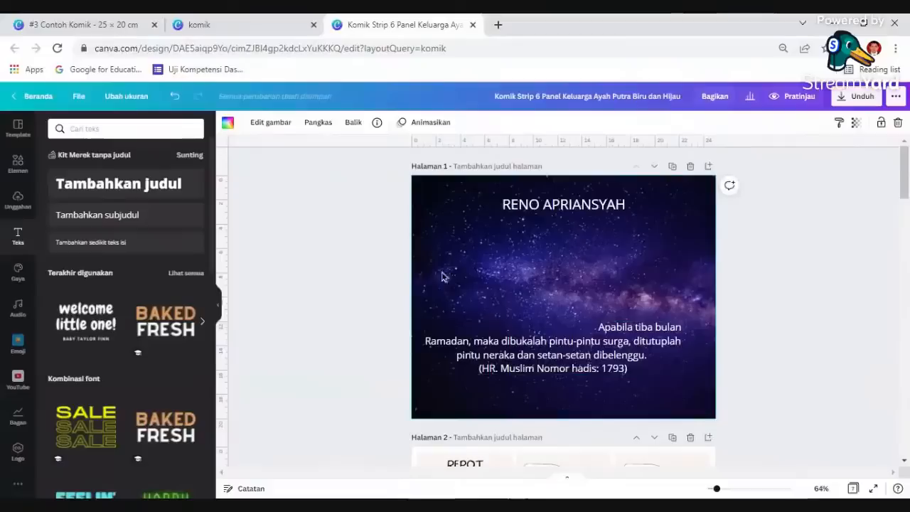
right_click(443, 265)
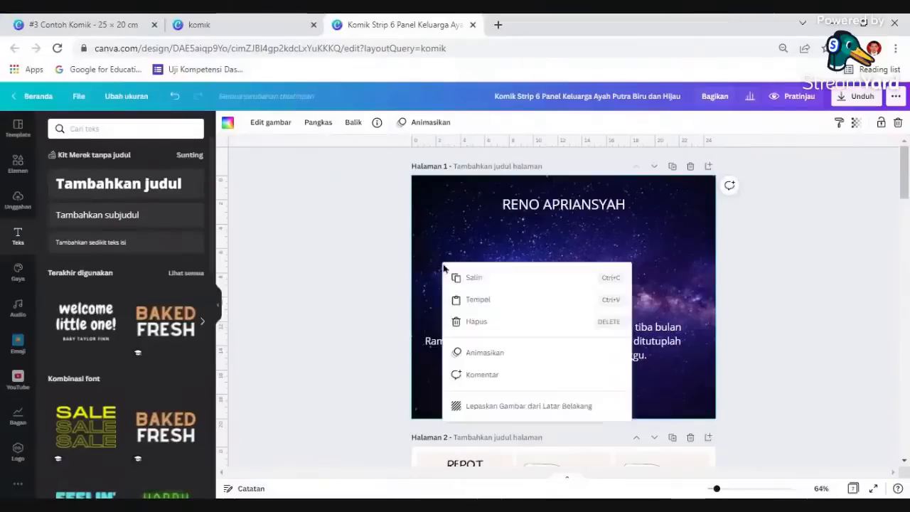
left_click(490, 303)
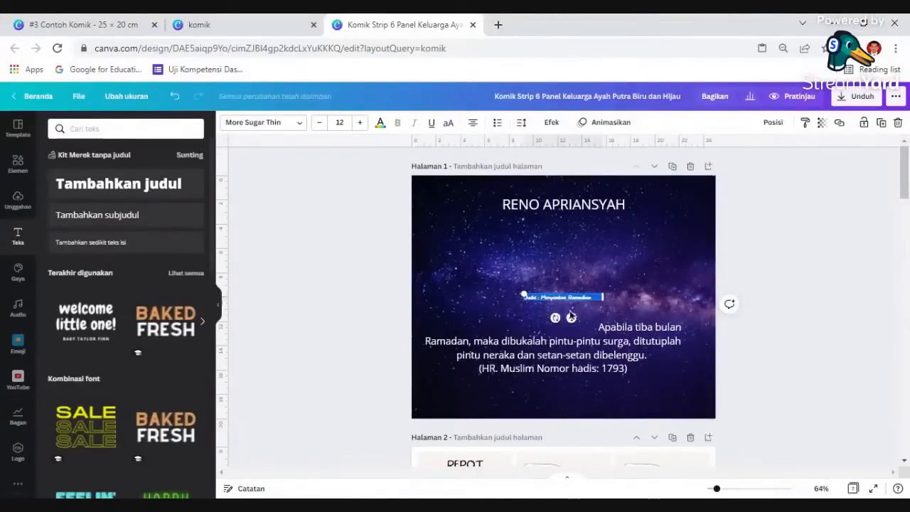
- Enlarge the pasted "Judul : Menyambut Ramadhan" text and set its font size to 28
left_click_drag(523, 294, 447, 288)
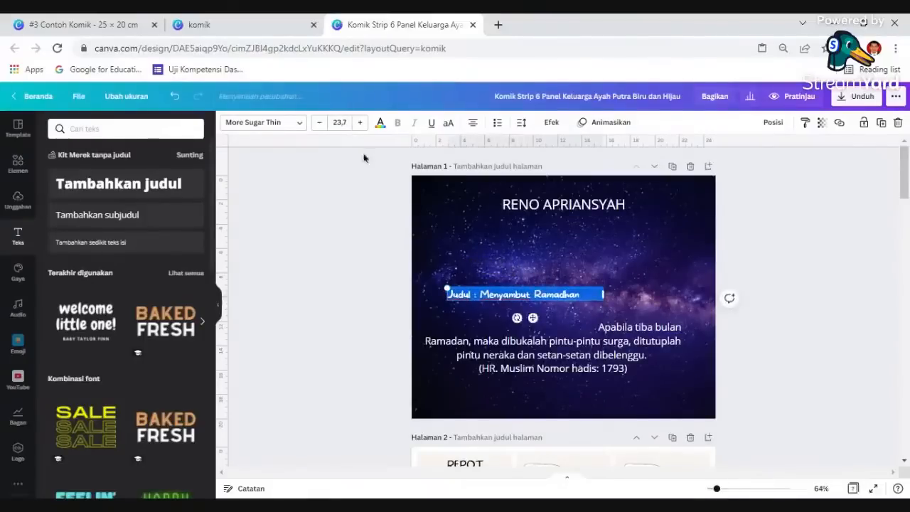
left_click(341, 123)
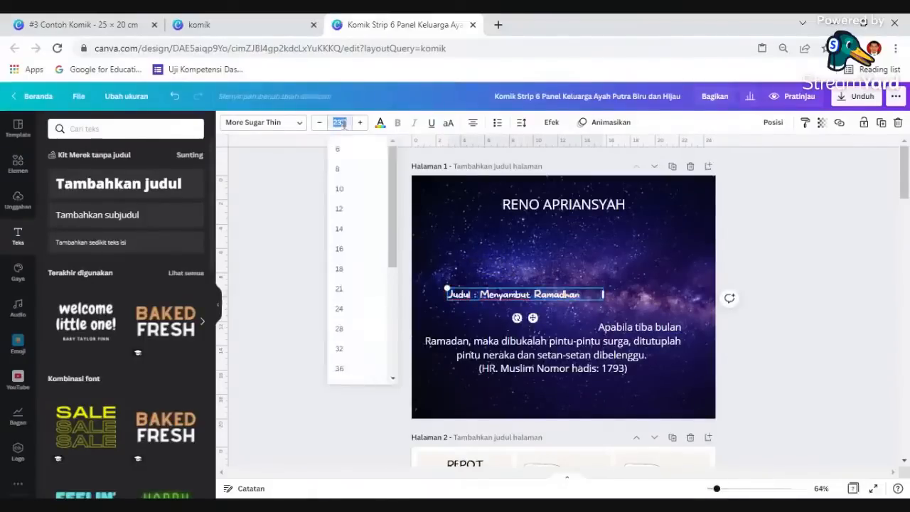
left_click(351, 329)
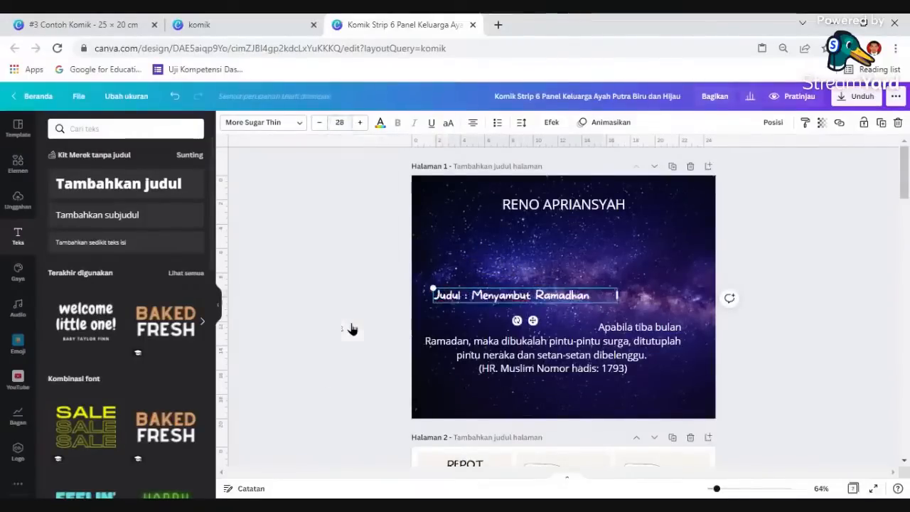
- Remove the "Judul : " prefix so the title text reads "Menyambut Ramadhan"
left_click(471, 293)
key("BackSpace")
key("BackSpace")
key("BackSpace")
key("BackSpace")
key("BackSpace")
key("BackSpace")
key("BackSpace")
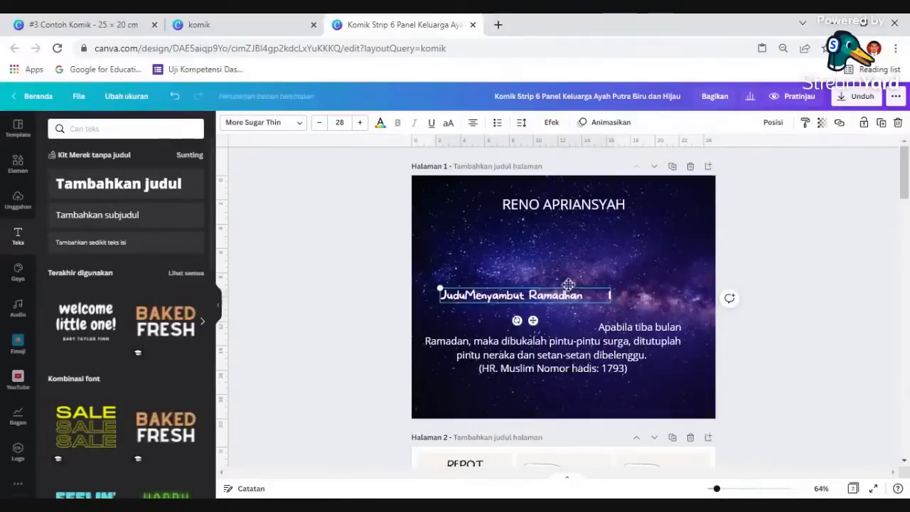
key("BackSpace")
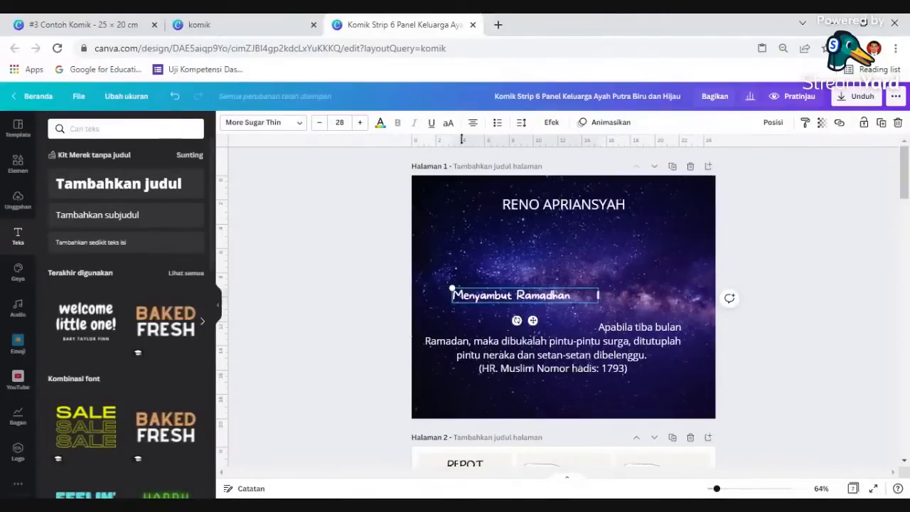
- Change the title's text alignment, enlarge it to about size 52.7, and position it just below the creator's name
left_click(477, 126)
left_click_drag(448, 286, 325, 207)
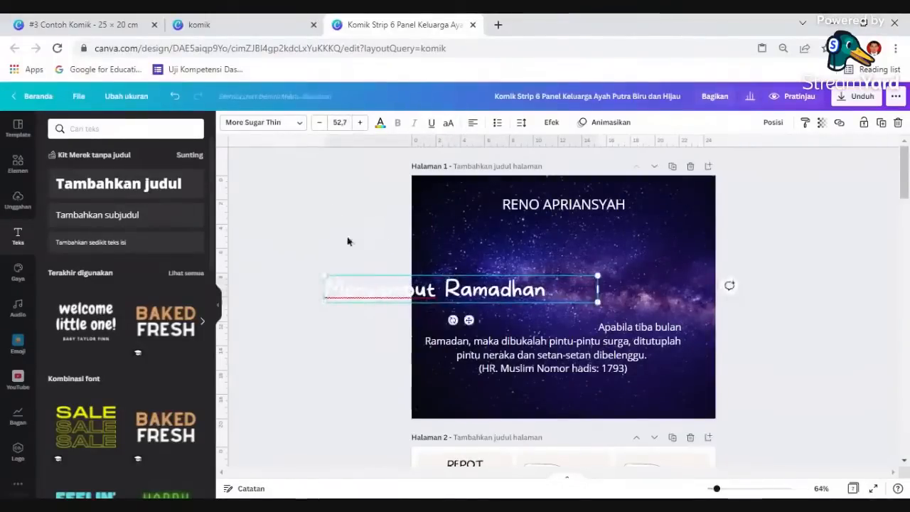
left_click(342, 237)
left_click_drag(461, 298, 579, 245)
- Set the font size of the creator's name on page 1 to 28
left_click(603, 208)
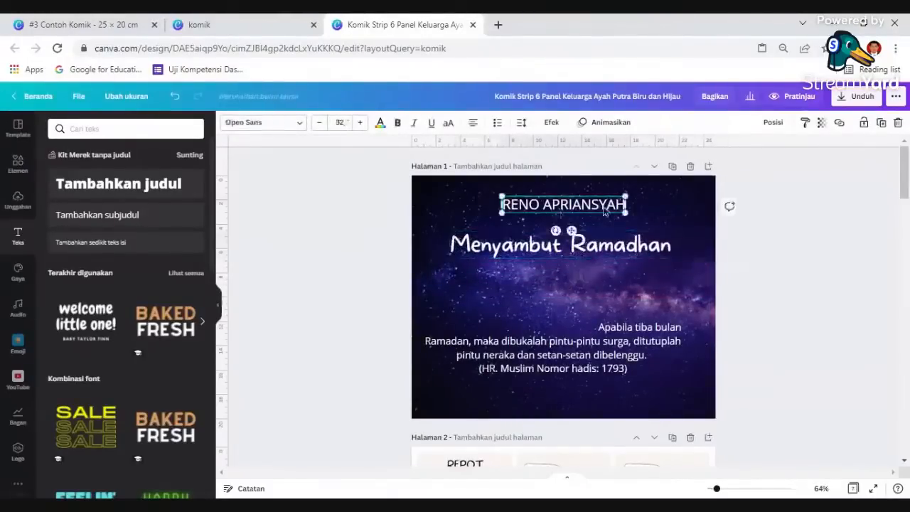
left_click(341, 122)
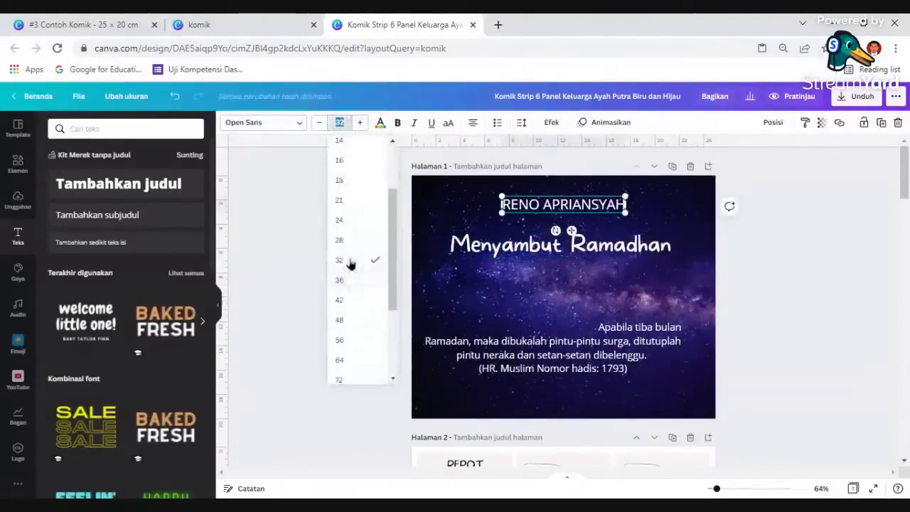
left_click(348, 243)
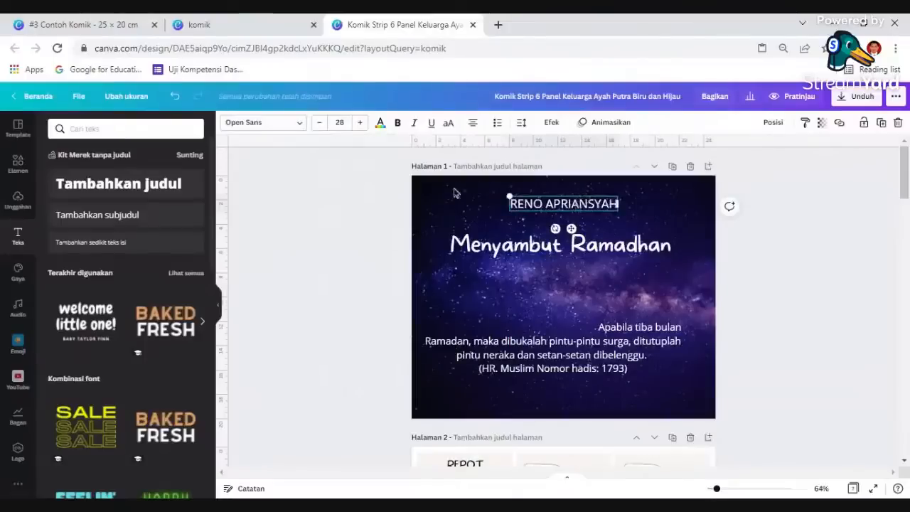
left_click(332, 214)
- Narrow the "Menyambut Ramadhan" text box to fit its words and adjust its position beneath the creator's name
left_click_drag(540, 254, 540, 243)
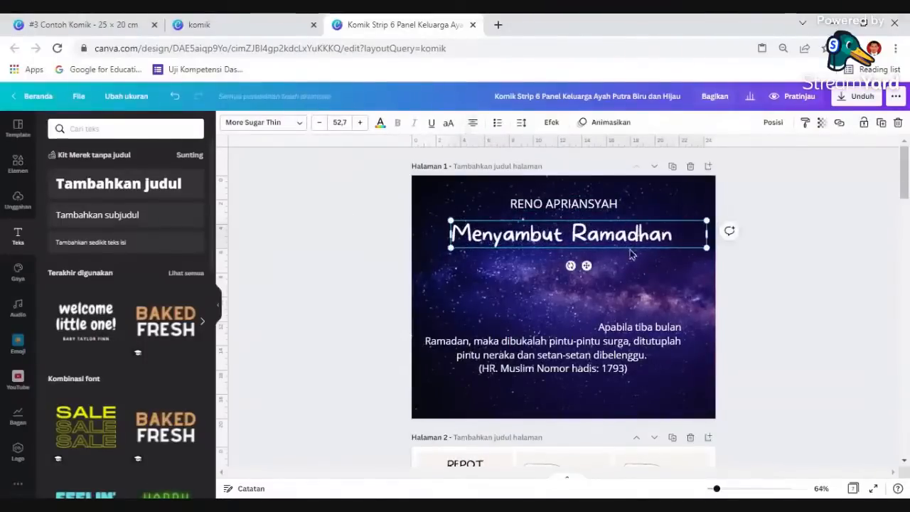
left_click_drag(706, 239, 677, 239)
left_click(361, 266)
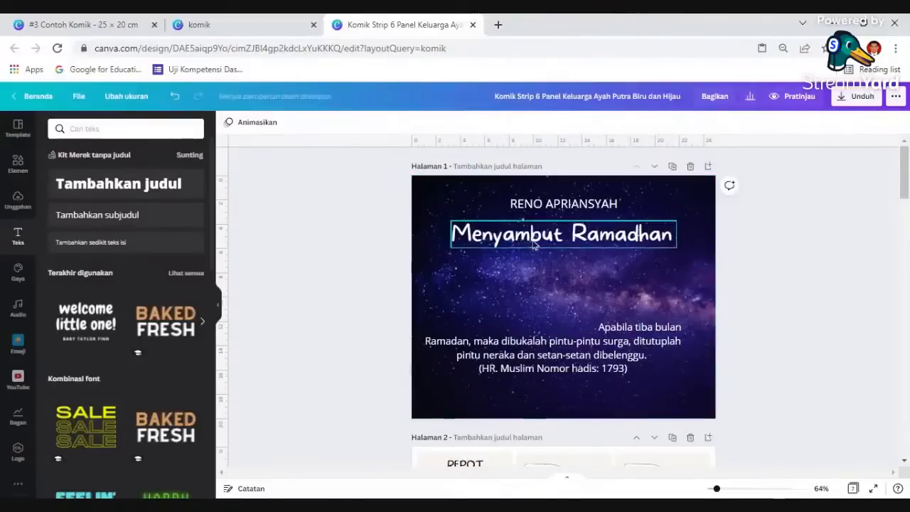
mouse_move(532, 236)
left_mouse_down()
mouse_move(543, 248)
mouse_move(541, 242)
left_mouse_up()
- Reduce the creator's name on page 1 to font size 24 and further to 21
left_click(545, 204)
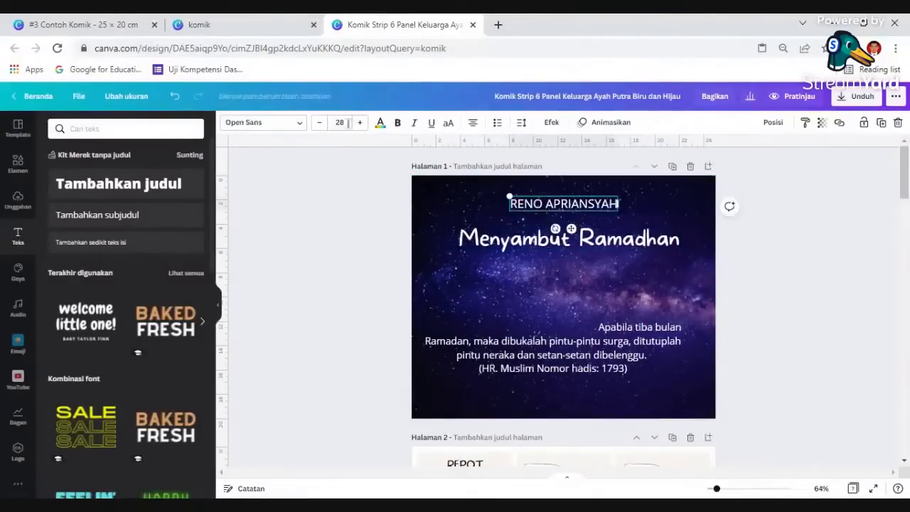
left_click(340, 122)
left_click(340, 242)
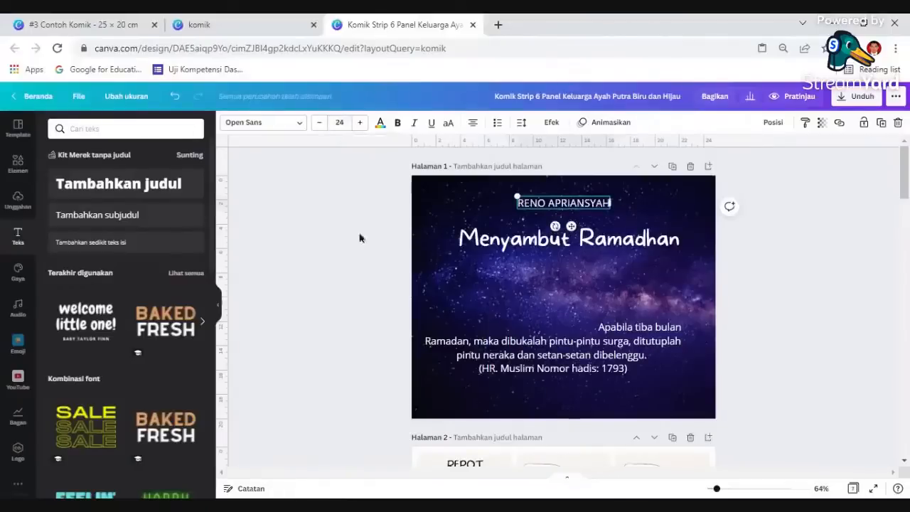
left_click(335, 121)
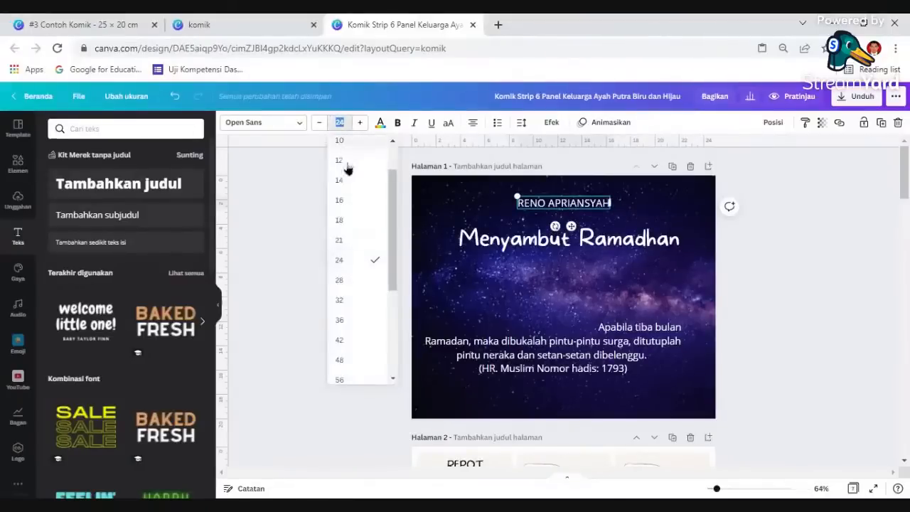
left_click(345, 248)
left_click(345, 248)
- Enlarge the "Menyambut Ramadhan" title to about size 59.6 and shift it to sit roughly centred across page 1
left_click(516, 246)
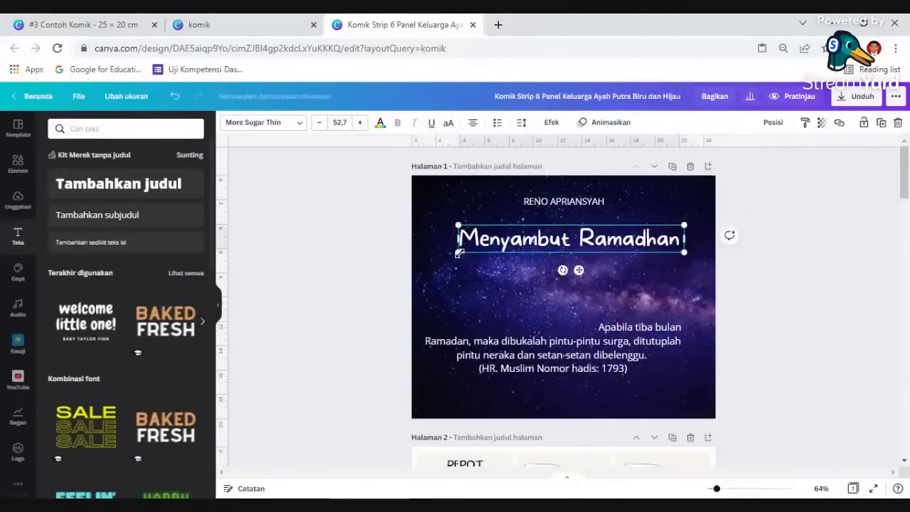
left_click_drag(457, 254, 432, 277)
left_click_drag(497, 249, 512, 247)
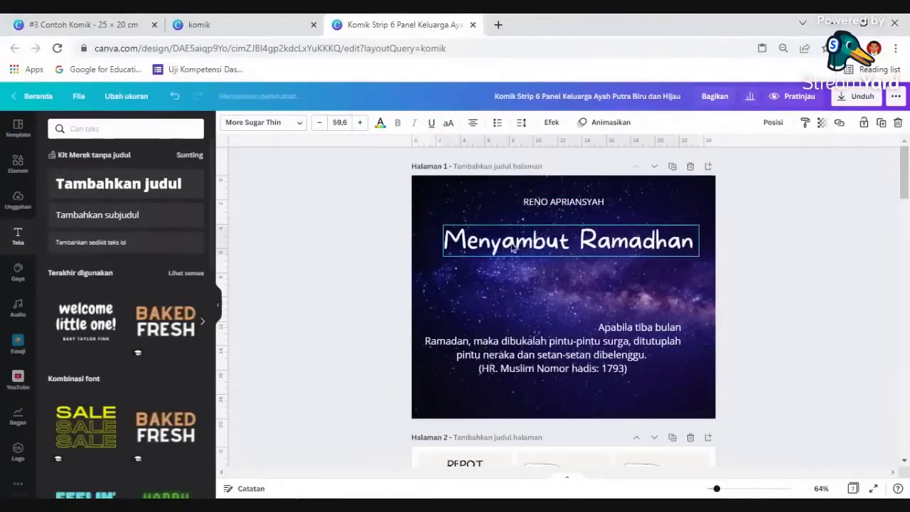
- Move the "Menyambut Ramadhan" title slightly lower on page 1, away from the creator's name
left_click(371, 230)
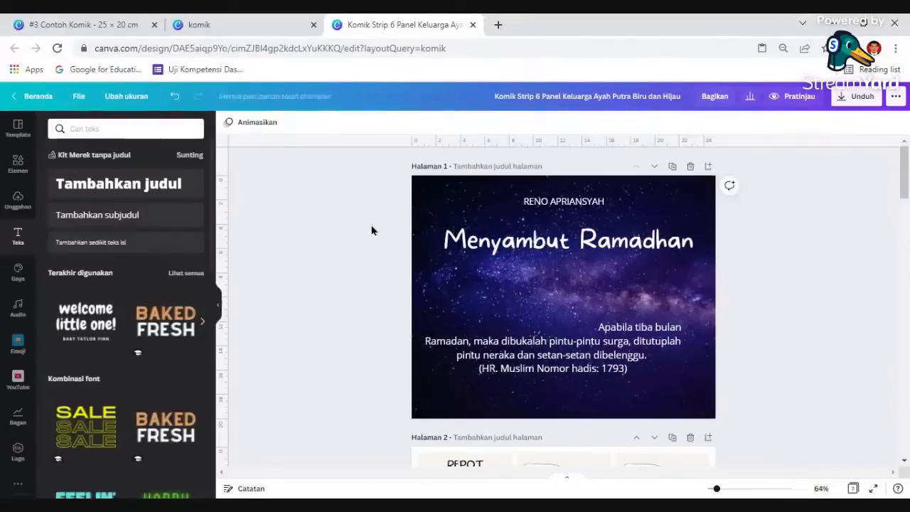
left_click_drag(560, 250, 559, 261)
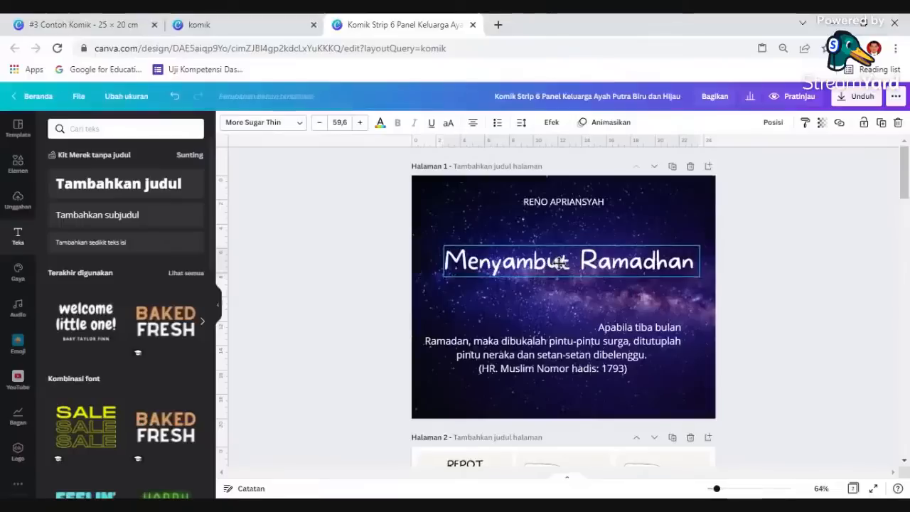
left_click(438, 214)
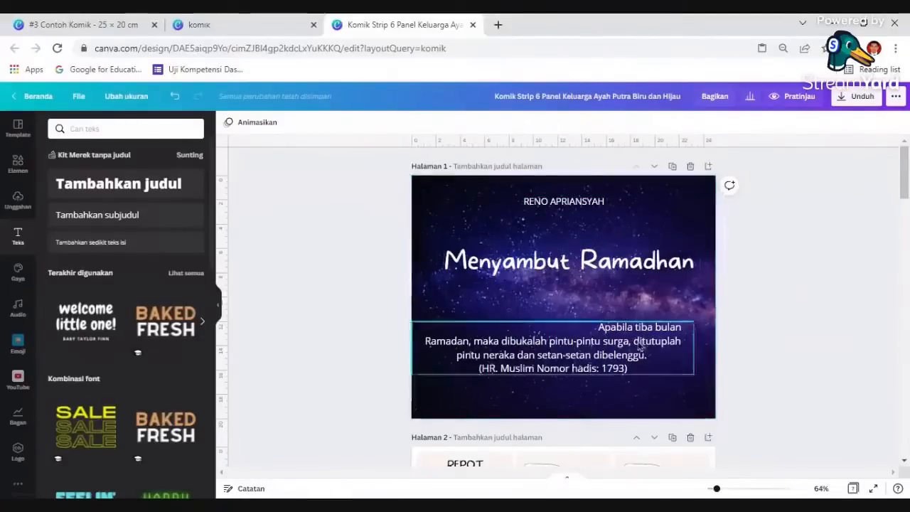
- Delete part of the blank space in front of "Apabila" in the hadith text on page 1
left_click(604, 339)
double_click(604, 332)
left_click(601, 331)
key("shift+Home")
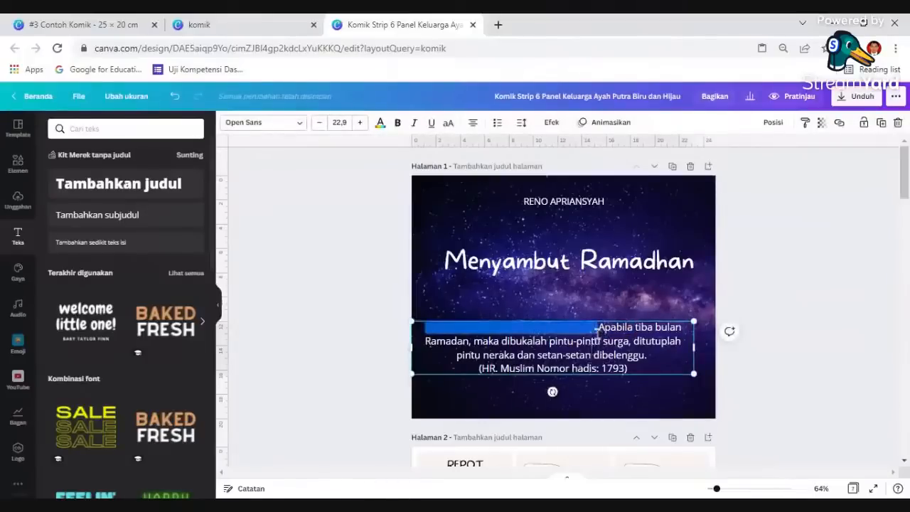
key("BackSpace")
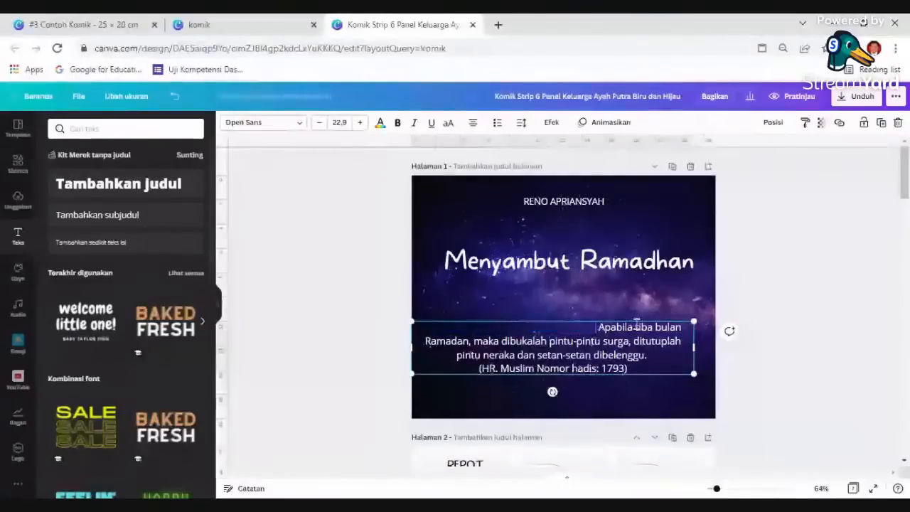
key("BackSpace")
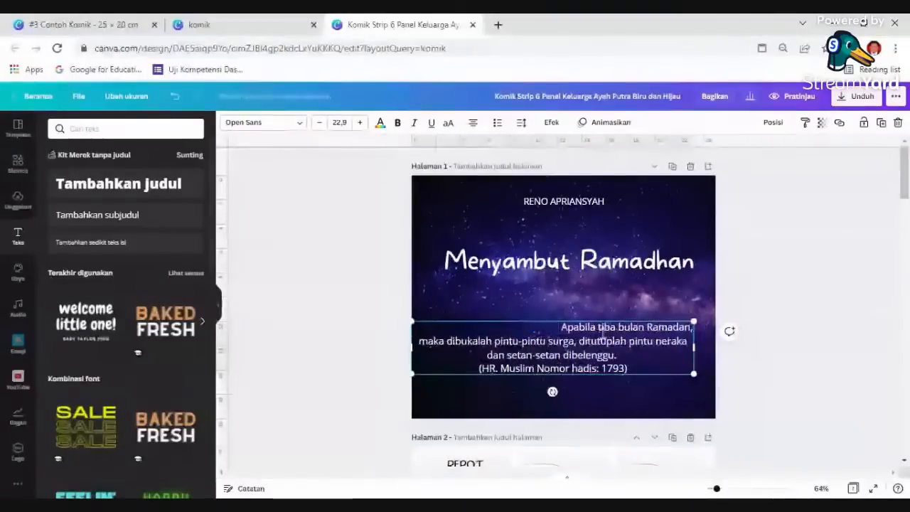
- Left-align the hadith text and remove the remaining blank space so its first line starts with "Apabila"
left_click_drag(561, 327, 627, 369)
left_click(473, 122)
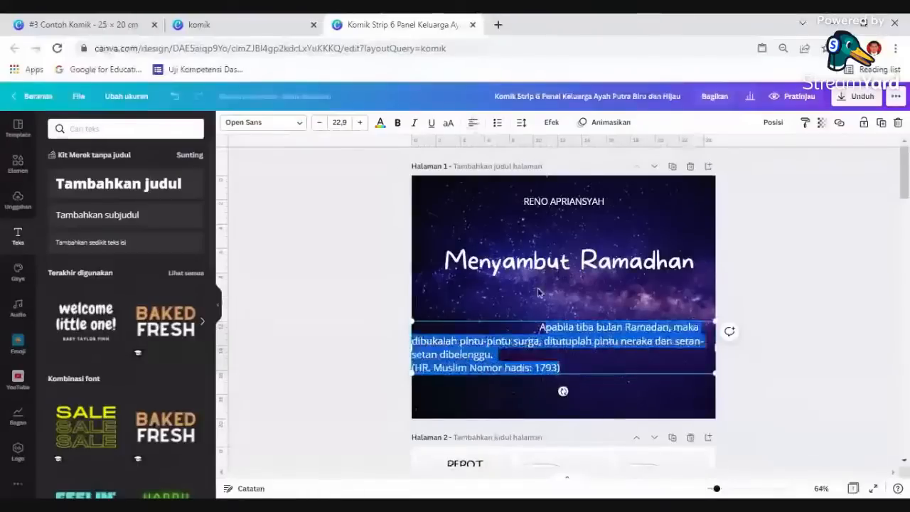
left_click(540, 328)
key("BackSpace")
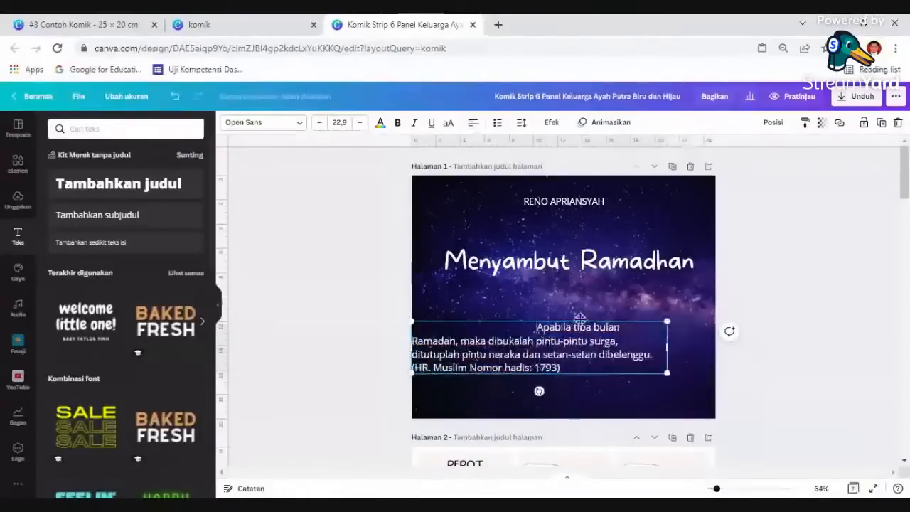
key("BackSpace")
key("BackSpace")
key("BackSpace")
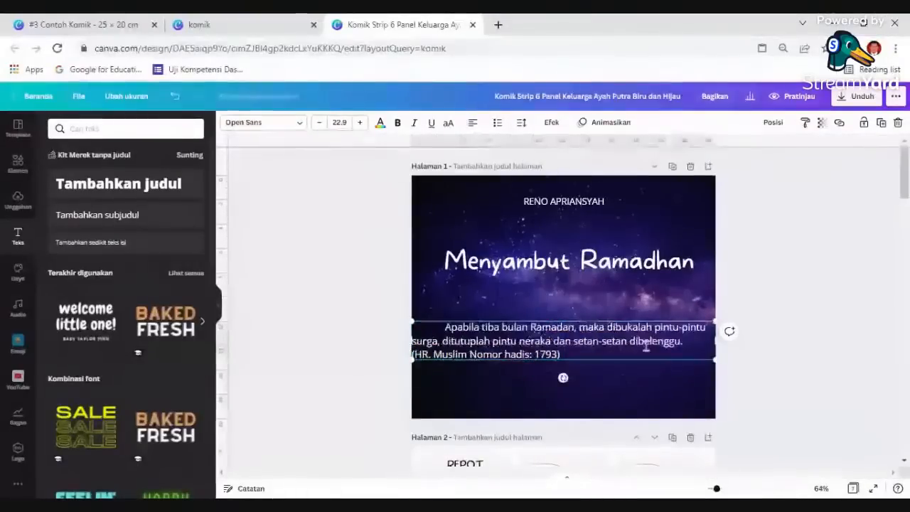
key("BackSpace")
key("BackSpace")
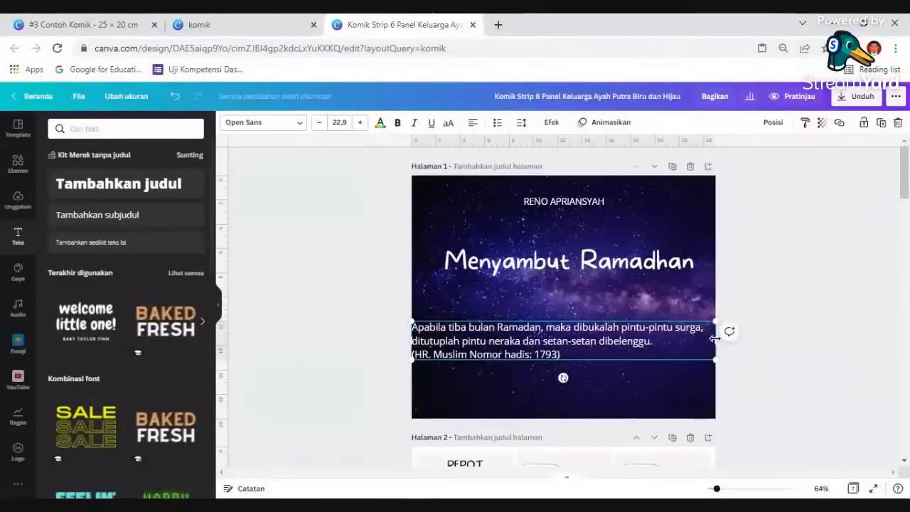
- Narrow the hadith text box and move it inward from the page edge, slightly lower on the cover
left_click_drag(714, 338, 656, 341)
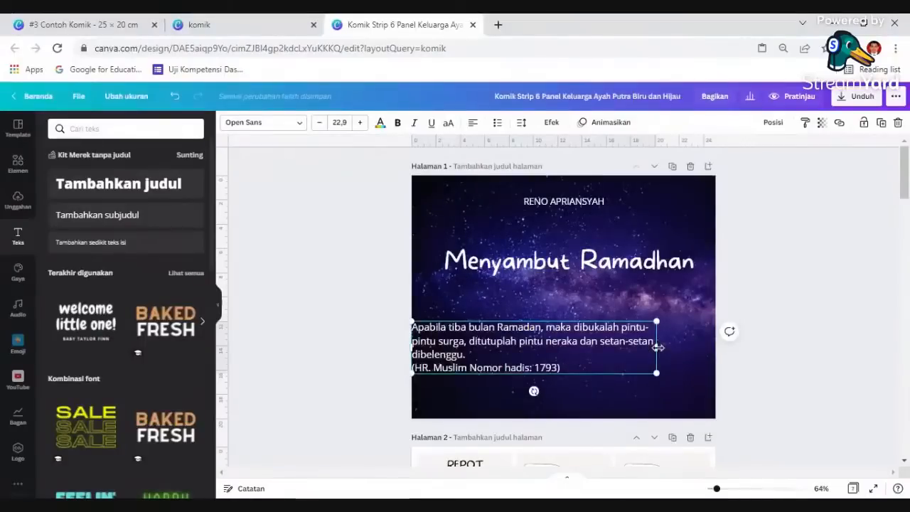
mouse_move(658, 348)
left_mouse_down()
mouse_move(605, 346)
mouse_move(661, 347)
left_mouse_up()
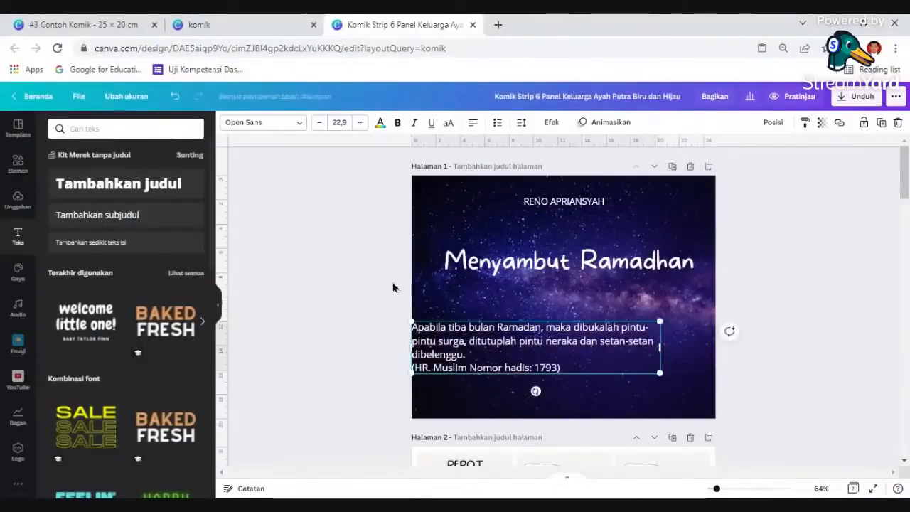
left_click(335, 339)
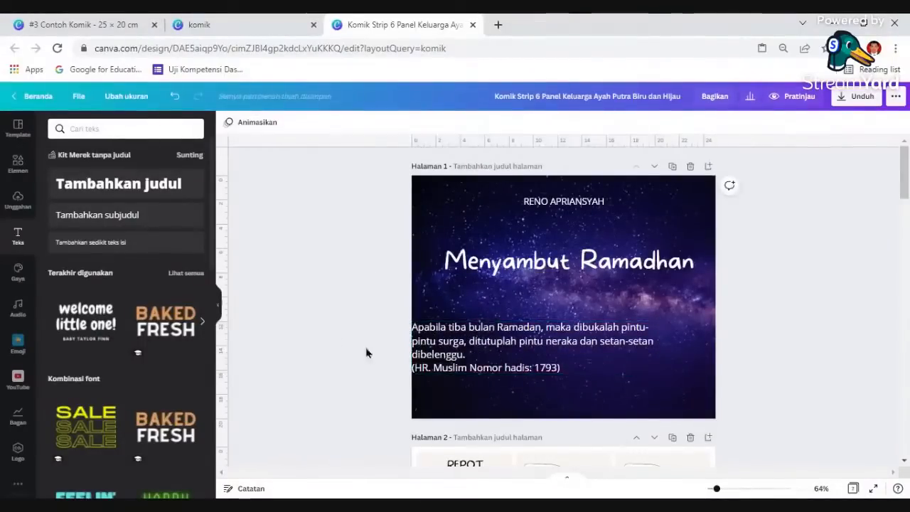
left_click(467, 342)
mouse_move(504, 348)
left_mouse_down()
mouse_move(518, 353)
mouse_move(513, 347)
left_mouse_up()
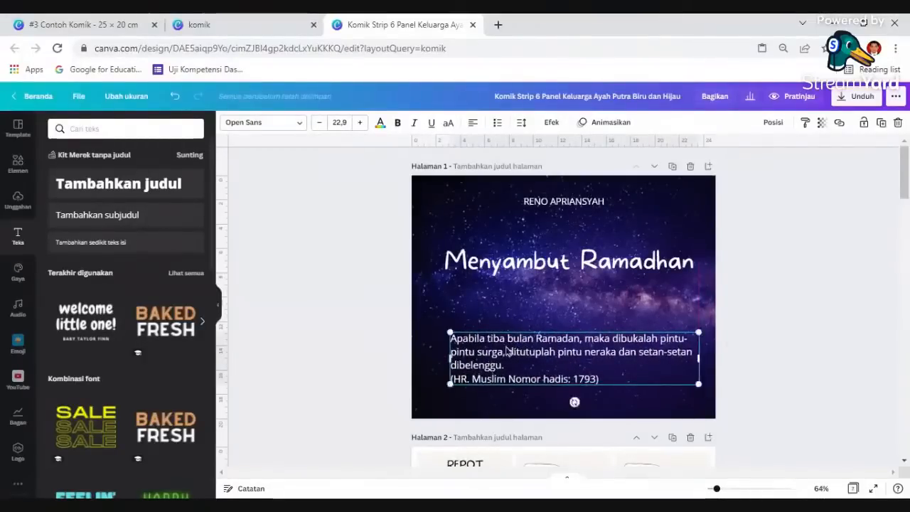
- Centre-align the hadith text on page 1 and change its font to Gaegu Bold
left_click(472, 122)
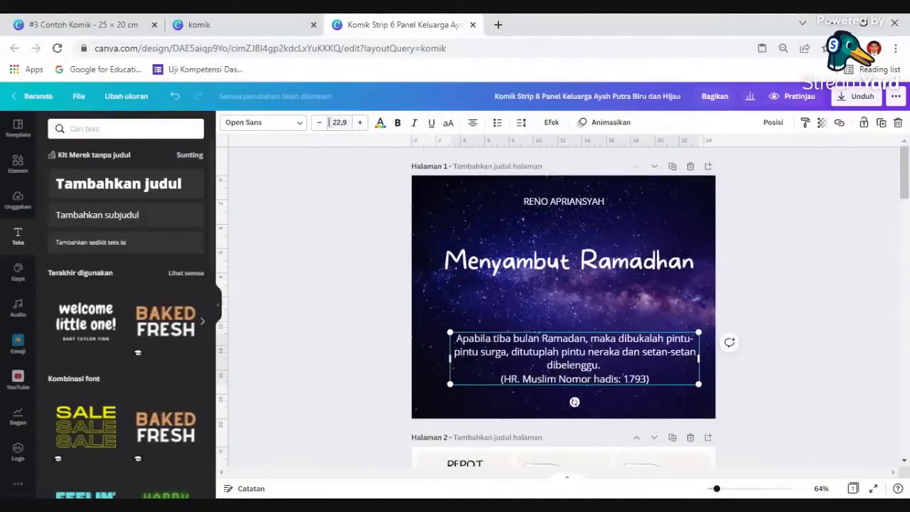
left_click(293, 124)
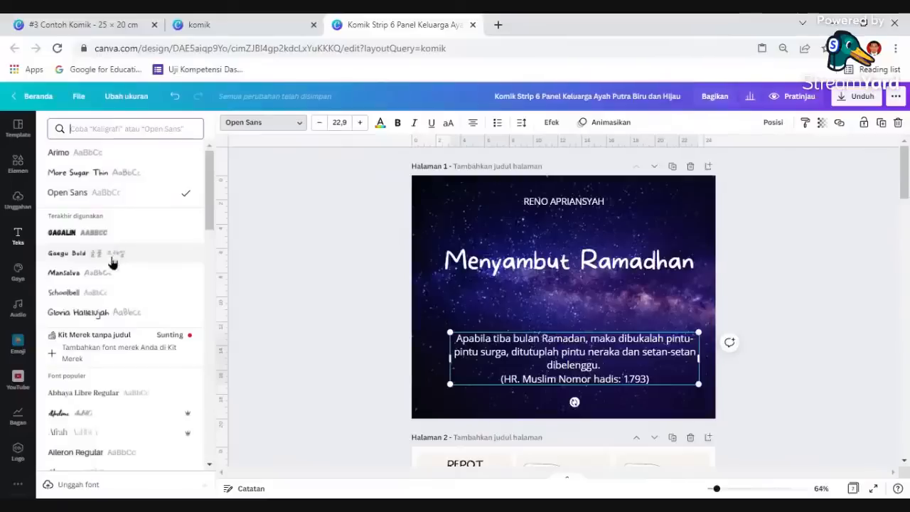
left_click(110, 254)
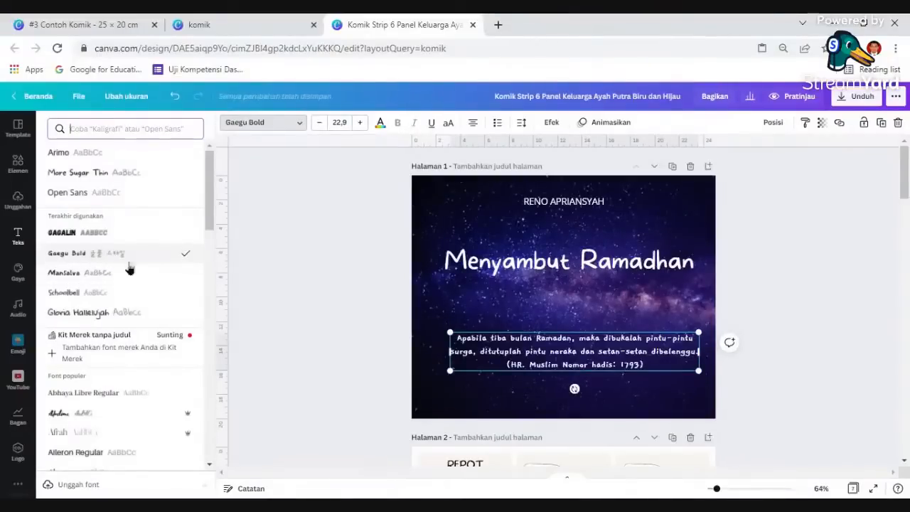
left_click(311, 315)
left_click(322, 310)
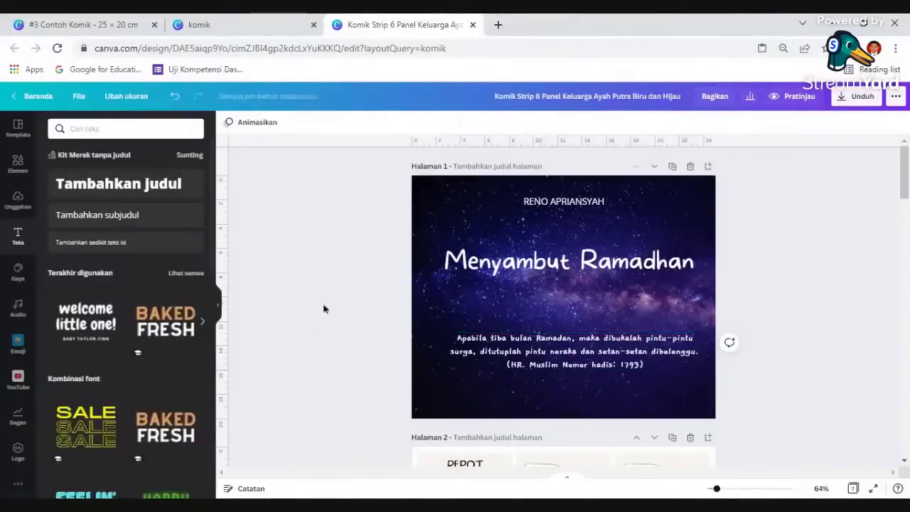
- Raise the "Menyambut Ramadhan" title slightly and lower the hadith text towards the bottom edge of page 1
left_click(548, 268)
key("Escape")
left_click_drag(551, 267, 551, 248)
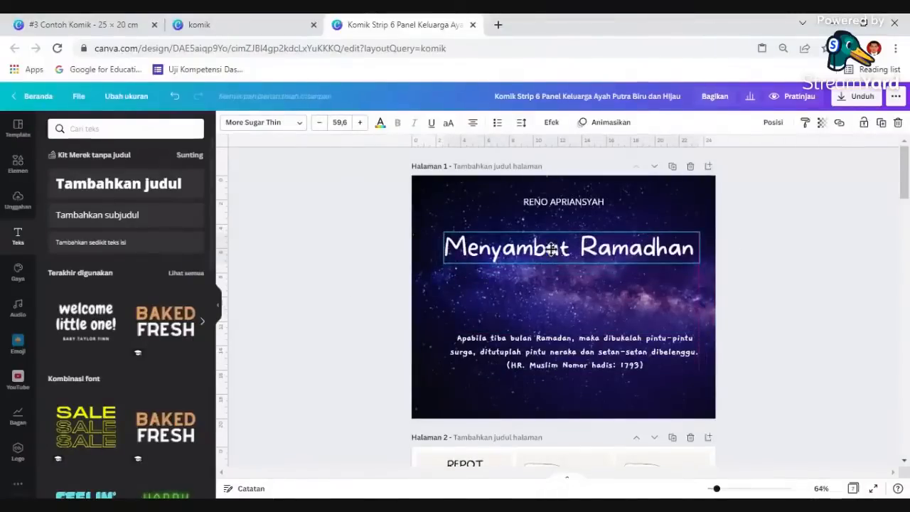
left_click(357, 266)
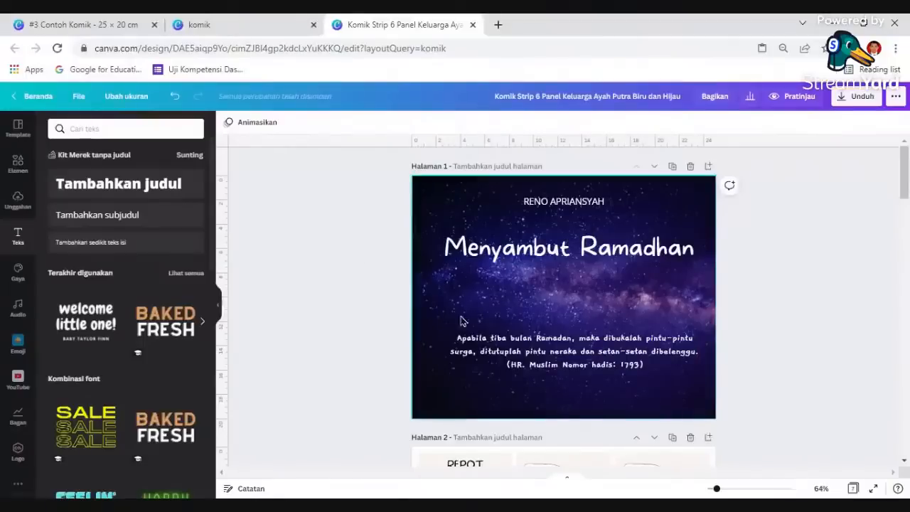
left_click_drag(540, 346, 541, 370)
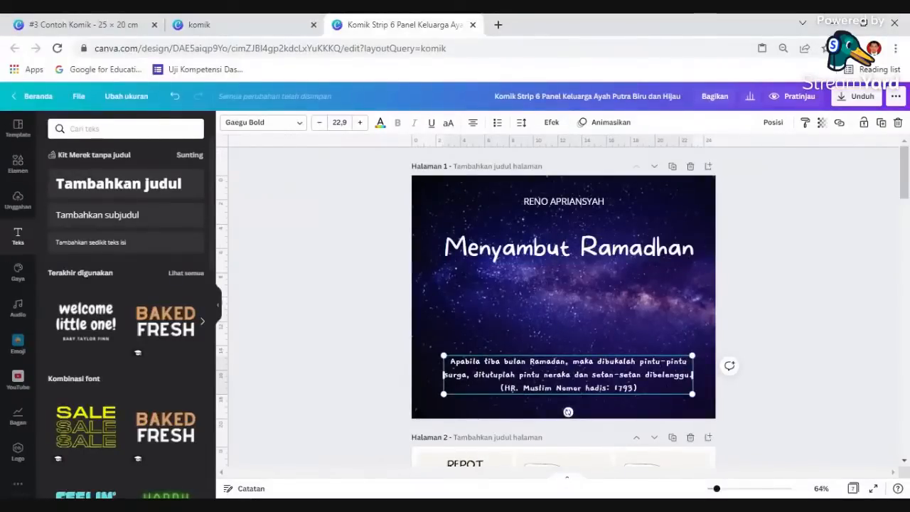
left_click(377, 305)
- Nudge the "Menyambut Ramadhan" title a little closer to the creator's name on page 1
left_click(545, 259)
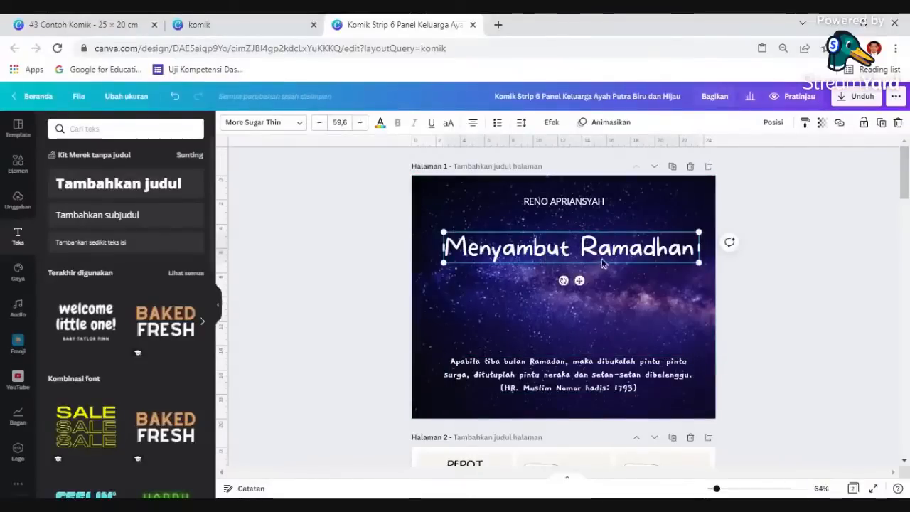
left_click_drag(599, 248, 599, 241)
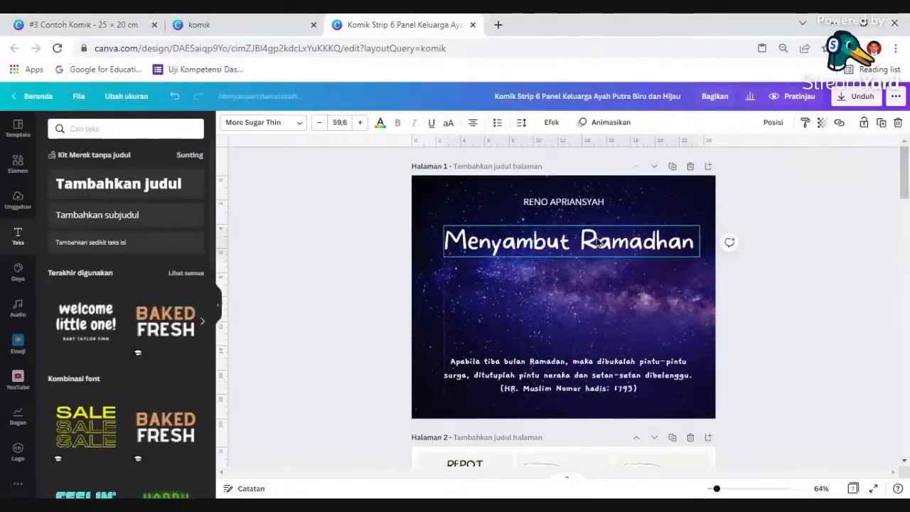
left_click(565, 370)
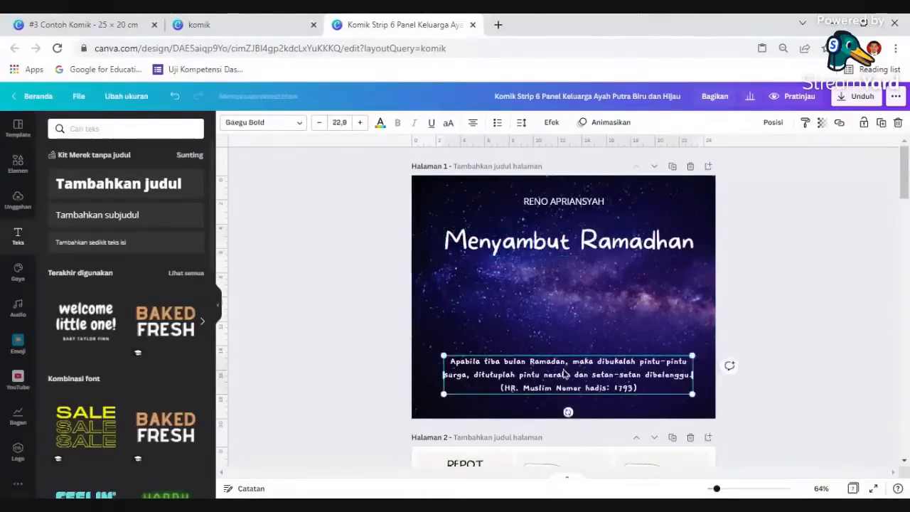
left_click(389, 350)
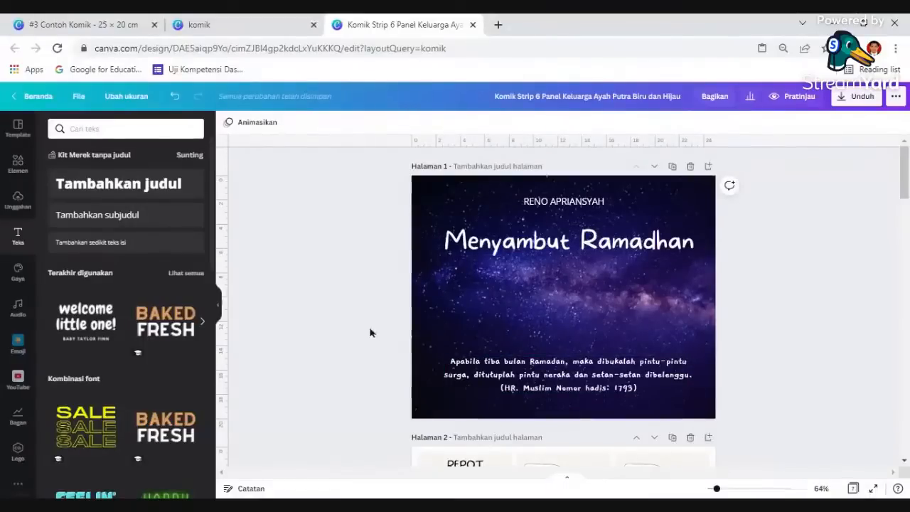
- Search the elements library for "bulan"
left_click(18, 165)
left_click(115, 129)
left_click_drag(115, 129, 66, 130)
type("BULA")
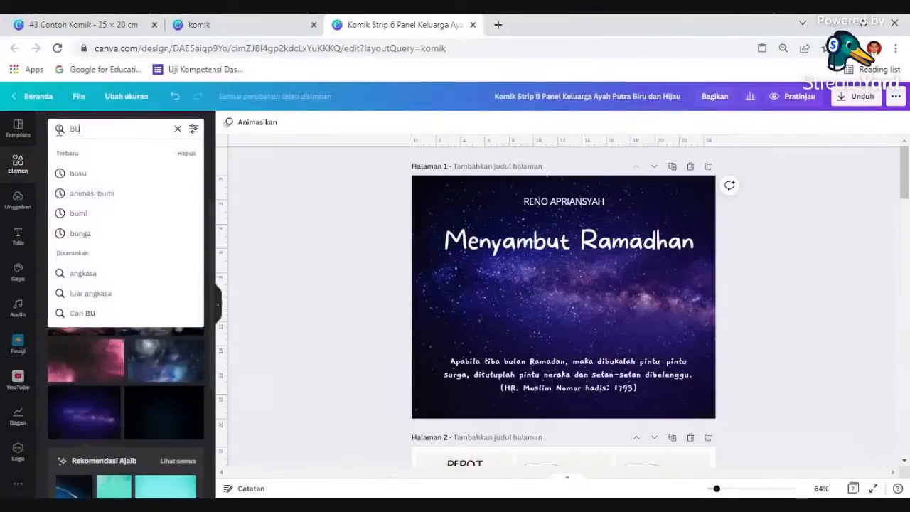
key("BackSpace")
key("BackSpace")
key("BackSpace")
key("BackSpace")
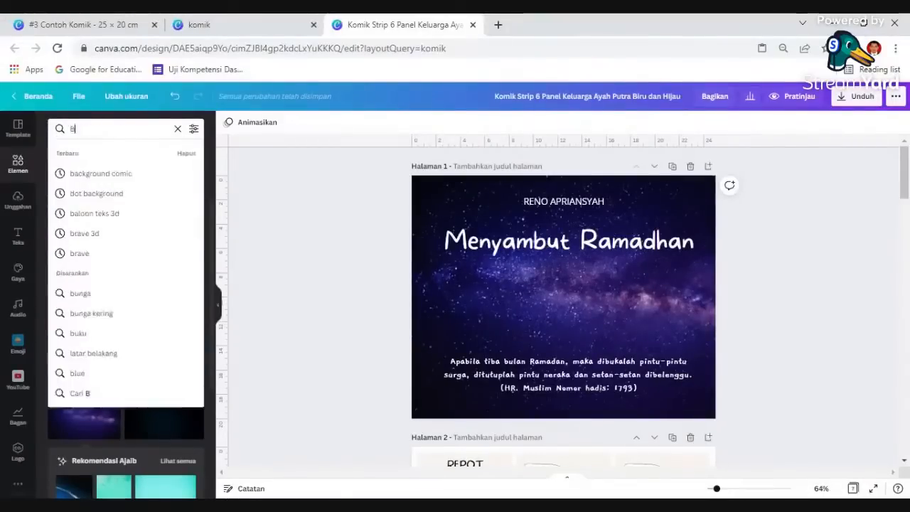
type("bulan")
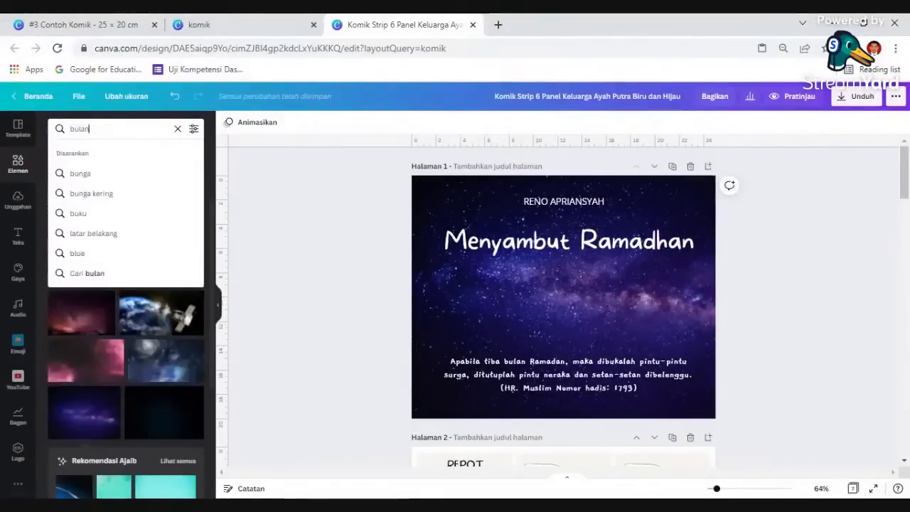
key("Return")
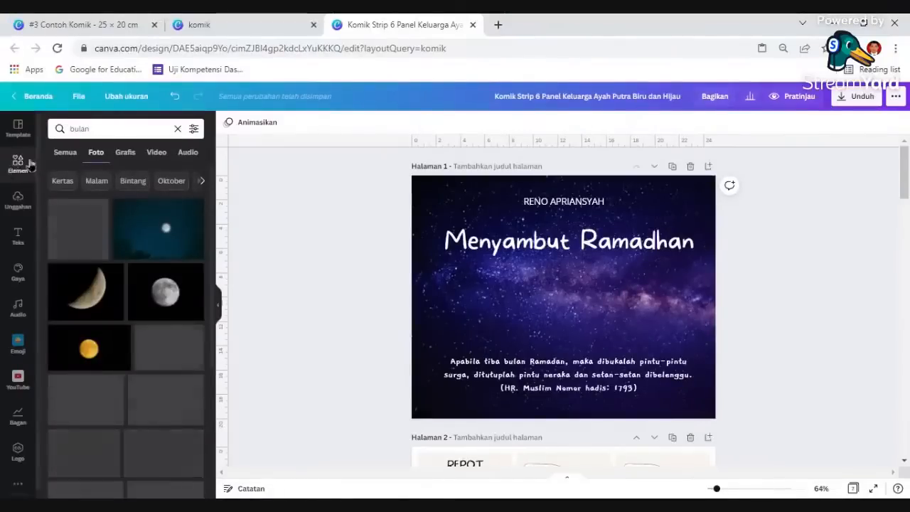
- Limit the "bulan" results to graphics and add the yellow crescent moon with white stars to page 1
left_click(127, 154)
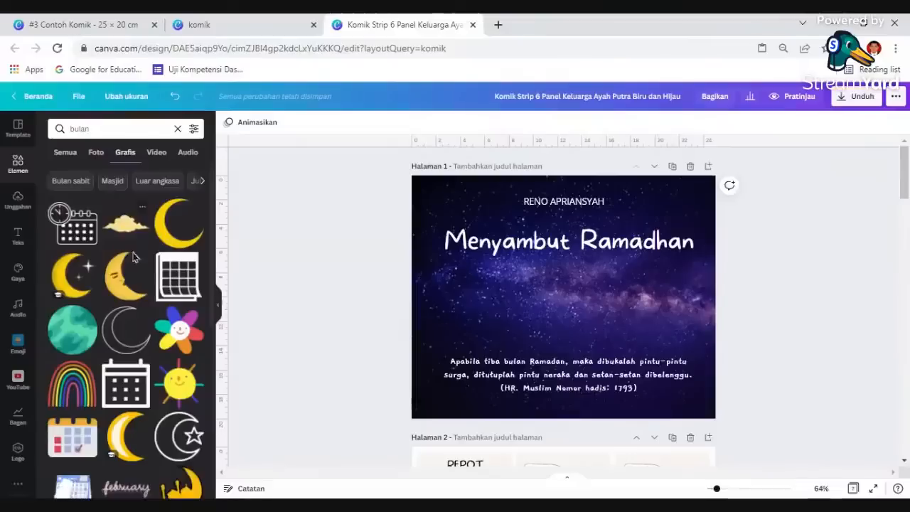
scroll(113, 306, "down", 3)
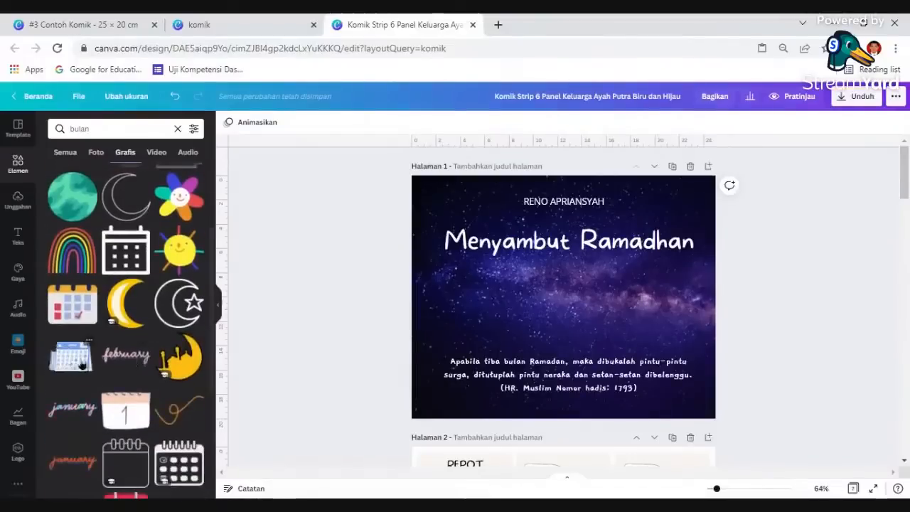
scroll(165, 395, "down", 6)
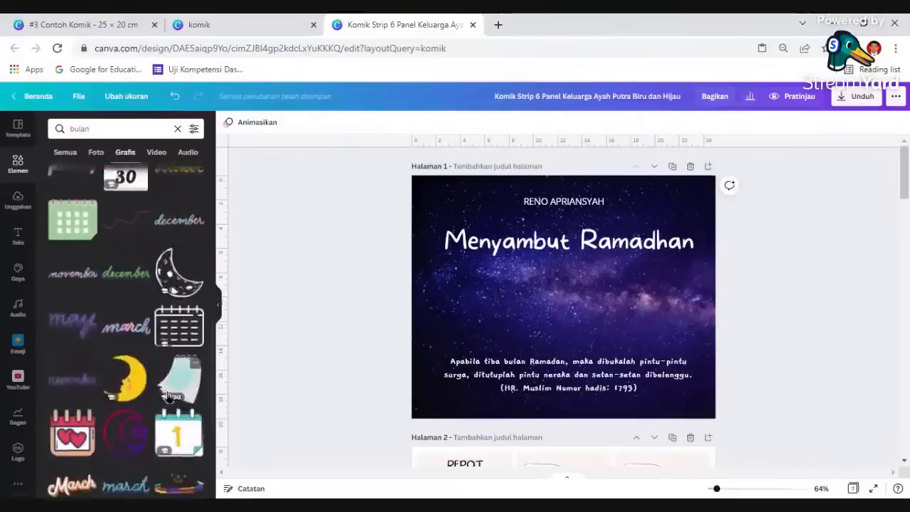
scroll(168, 396, "down", 1)
scroll(143, 331, "down", 3)
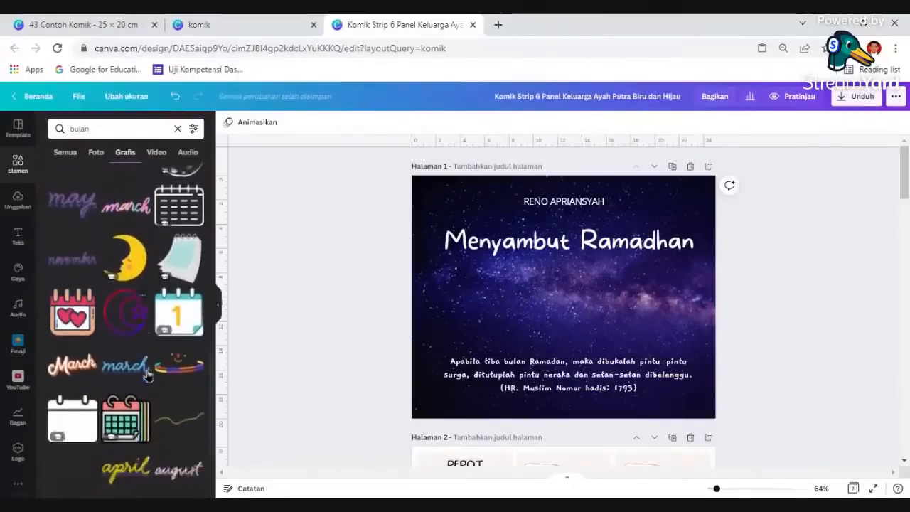
scroll(162, 344, "up", 5)
scroll(167, 319, "up", 5)
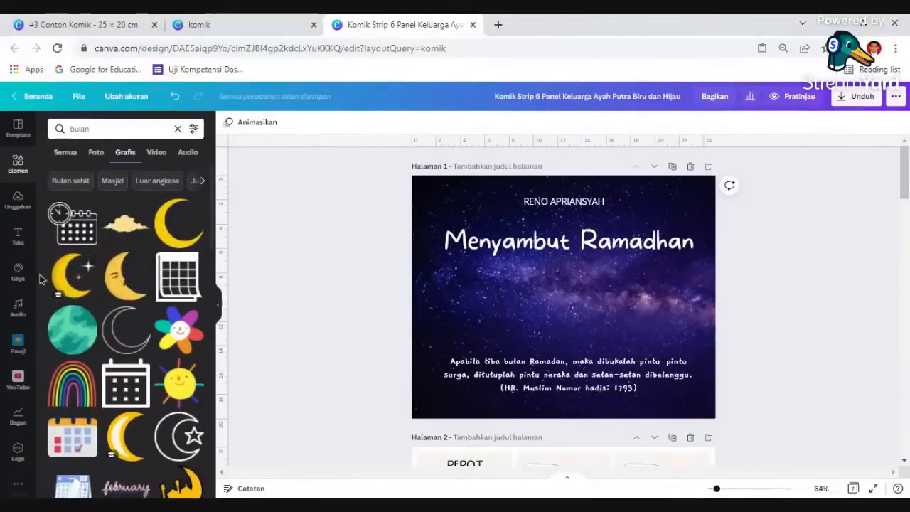
left_click(91, 297)
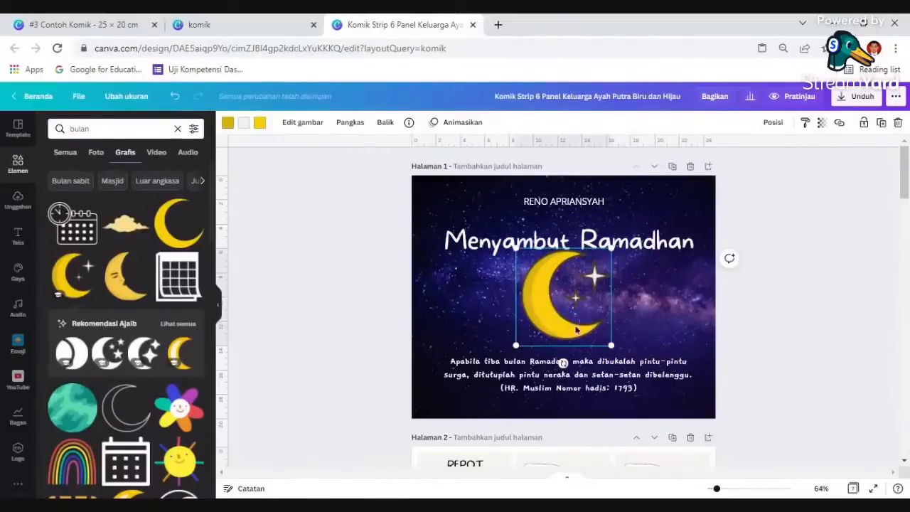
- Flip the crescent moon graphic on page 1 horizontally
left_click(402, 308)
left_click(572, 313)
left_click(385, 123)
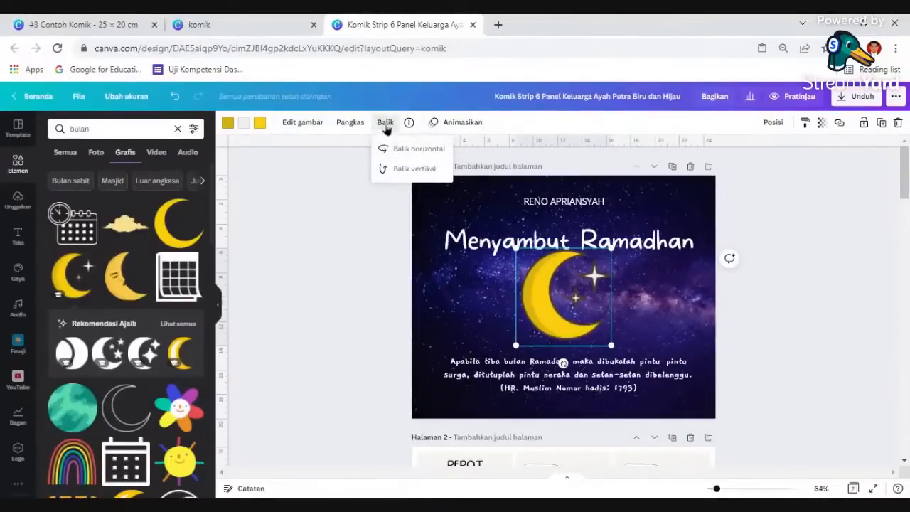
left_click(413, 151)
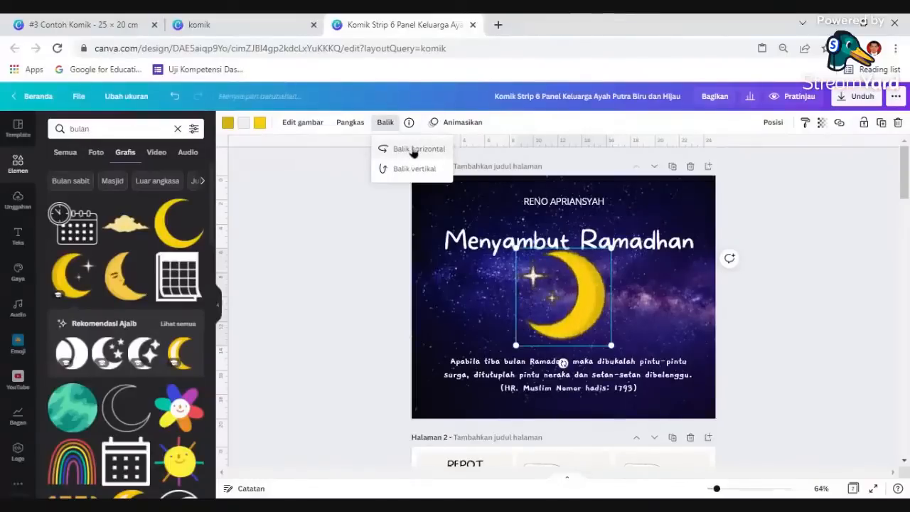
- Shrink the crescent moon slightly and centre it between the "Menyambut Ramadhan" title and the hadith text
left_click(569, 298)
mouse_move(562, 302)
left_mouse_down()
mouse_move(639, 311)
mouse_move(576, 309)
left_mouse_up()
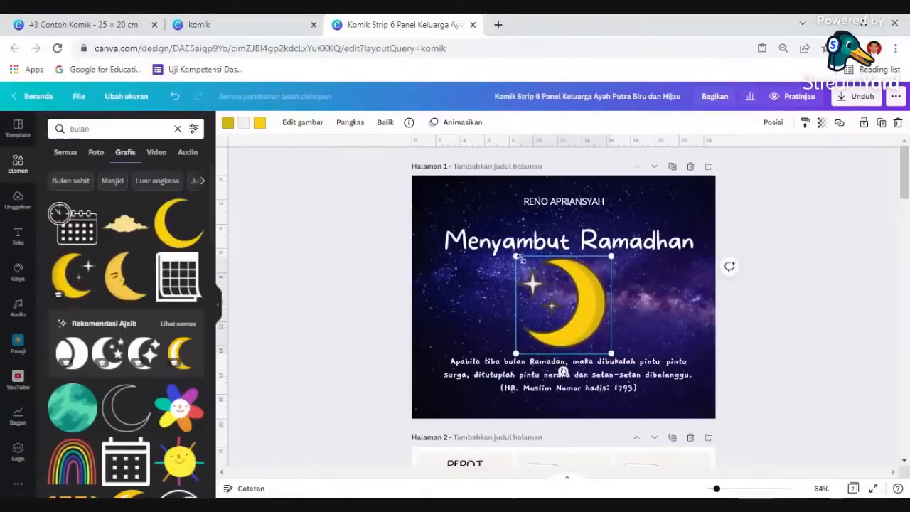
left_click_drag(514, 255, 530, 271)
left_click_drag(576, 320, 567, 315)
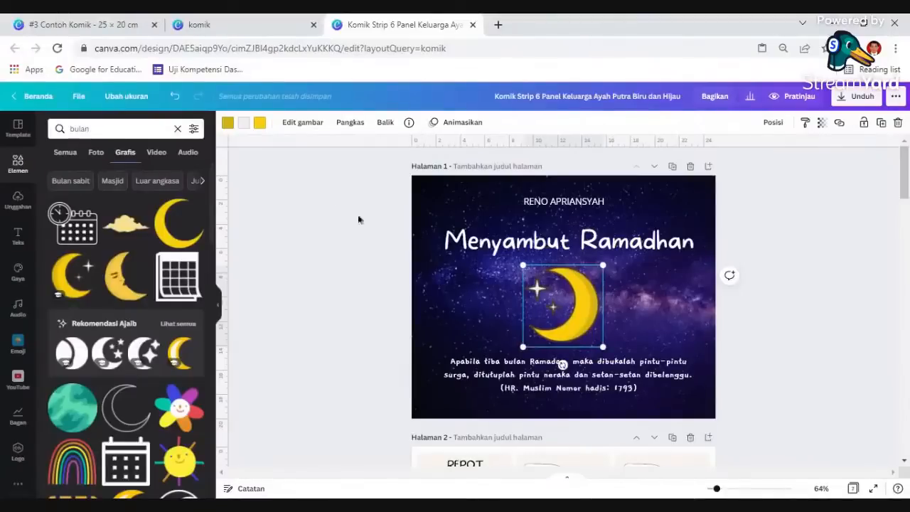
- Try white and brighter yellow for the moon's dark-yellow shading, and undo both colour changes
left_click(229, 124)
left_click(192, 203)
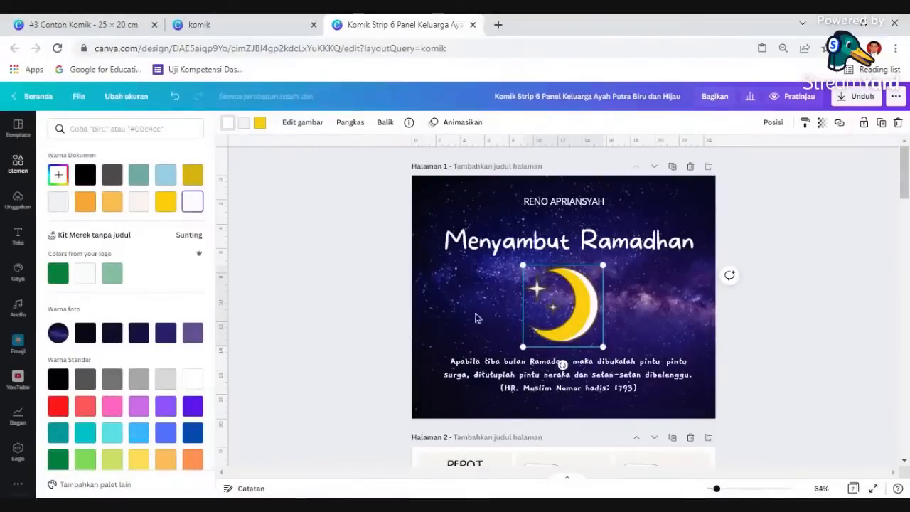
left_click(168, 204)
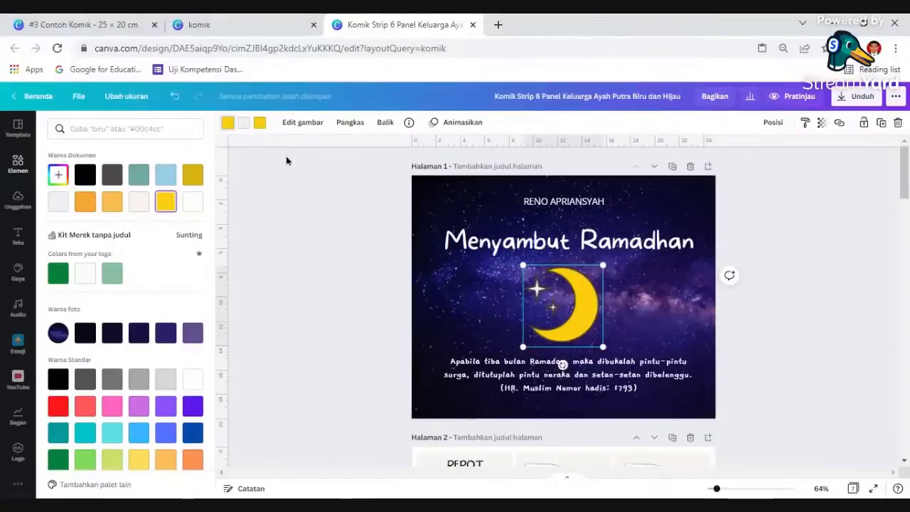
key("ctrl+z")
key("ctrl+z")
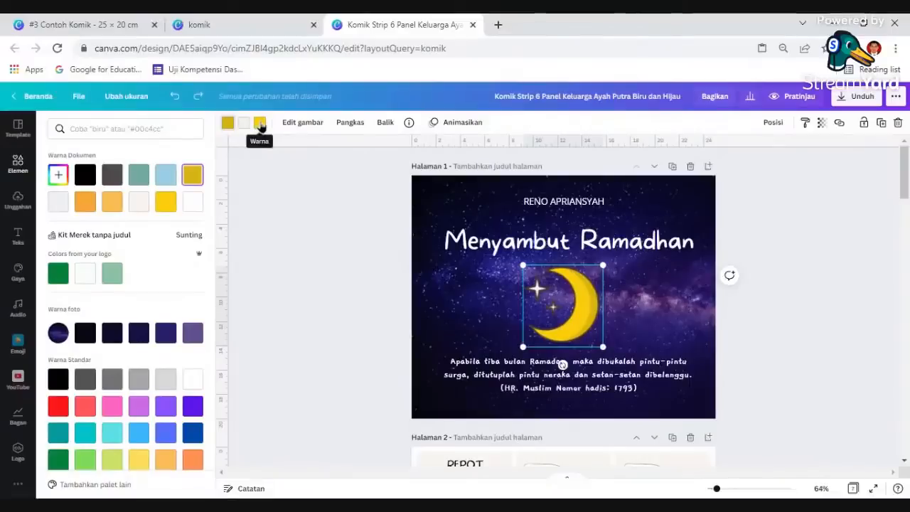
- Try white as the moon's main colour, undo it and deselect the graphic
left_click(260, 123)
left_click(192, 202)
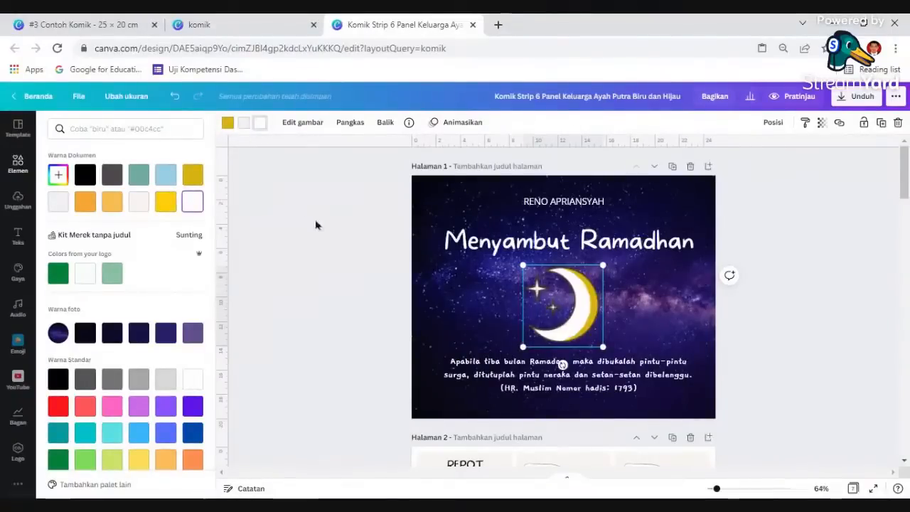
key("ctrl+z")
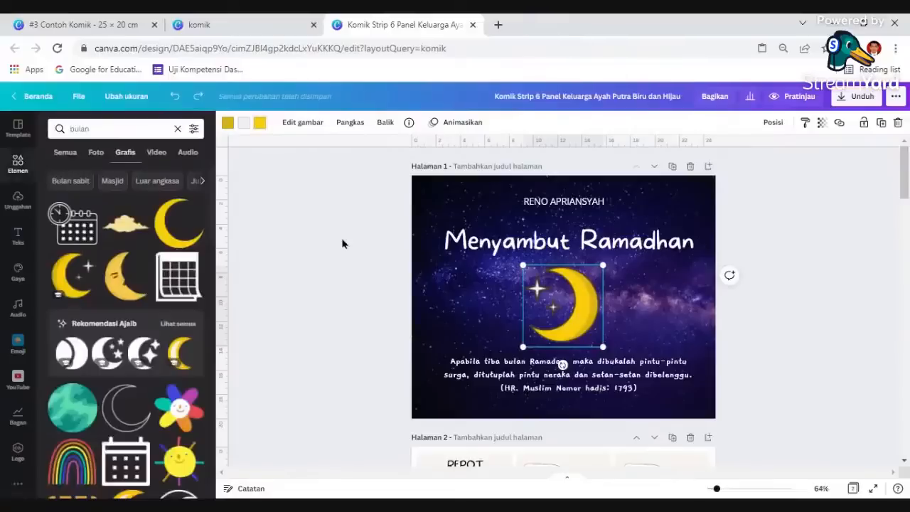
left_click(342, 244)
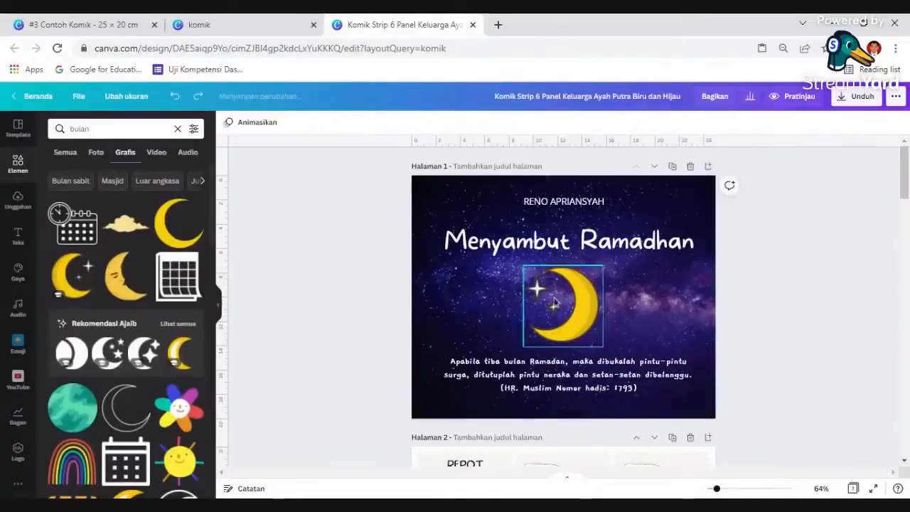
- Search the elements library for "bintang kelip"
left_click(20, 163)
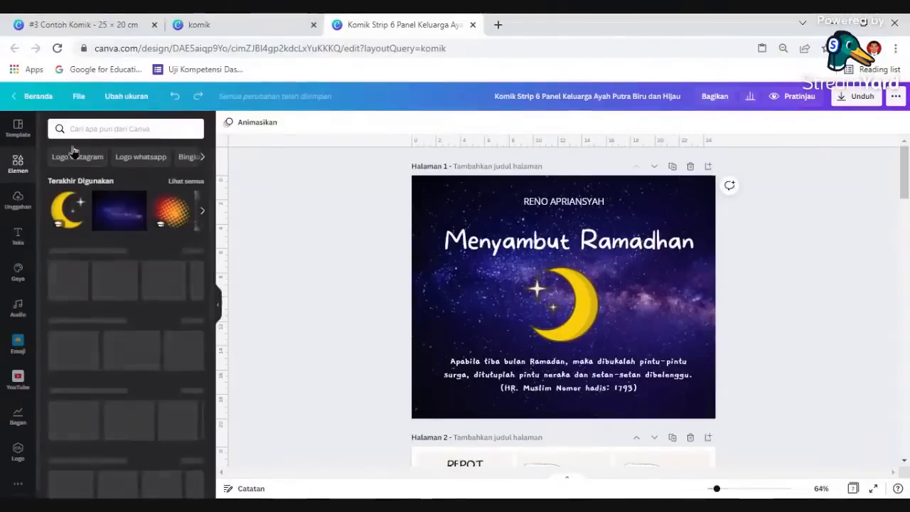
left_click(123, 129)
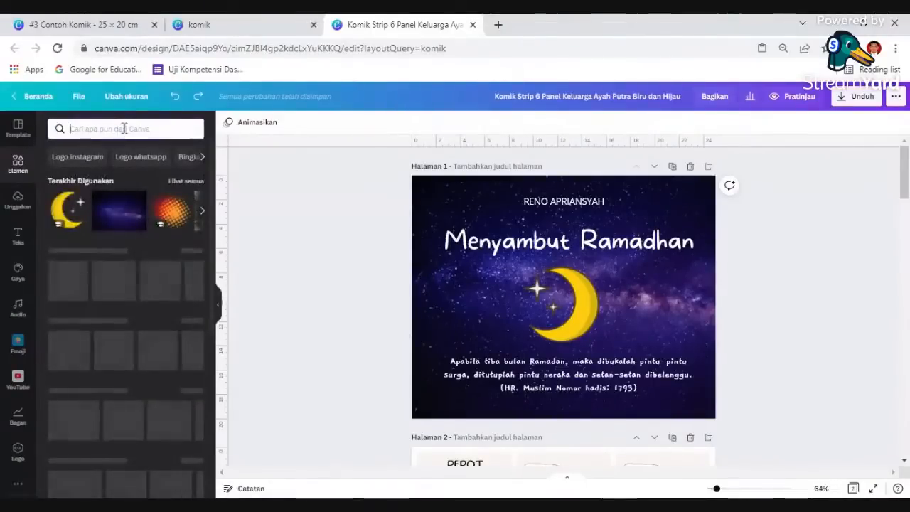
type("star")
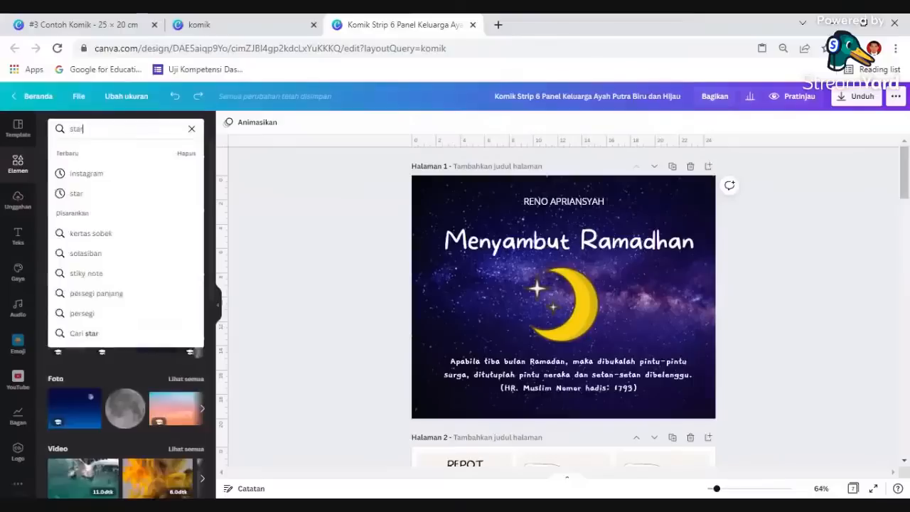
key("BackSpace")
key("BackSpace")
key("BackSpace")
key("BackSpace")
type("b")
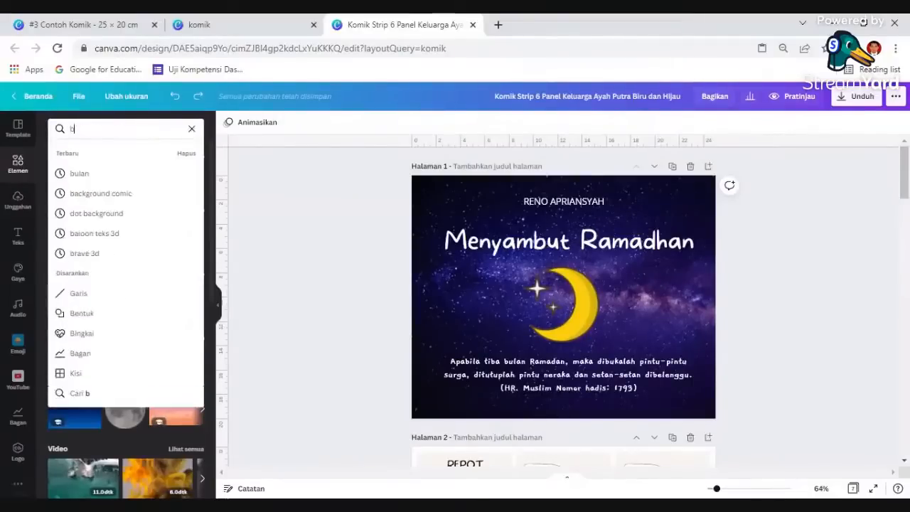
type("intang keli")
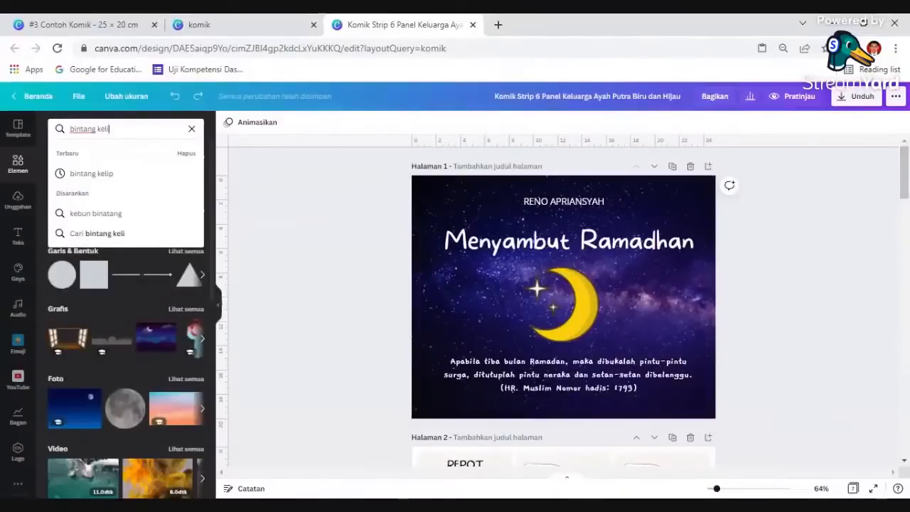
type("p")
key("Return")
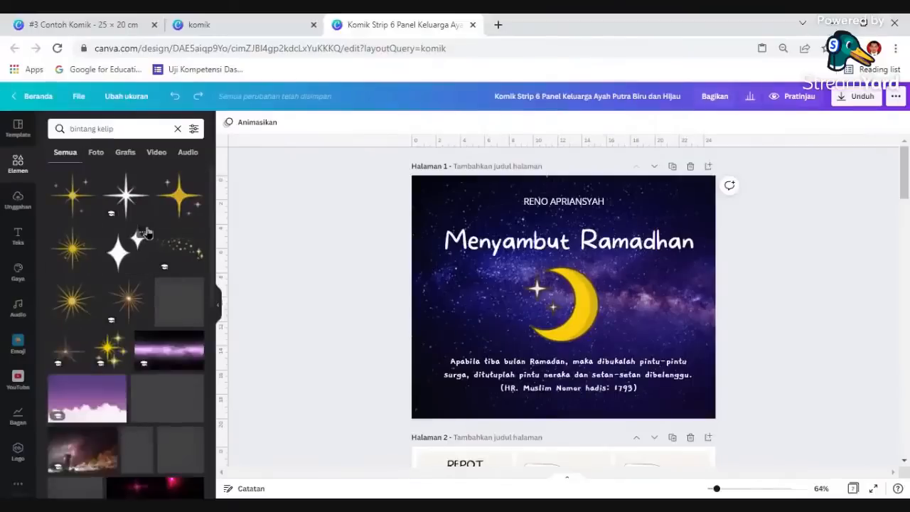
- Browse the "bintang kelip" results and add the animated yellow twinkling stars to page 1
scroll(154, 243, "down", 3)
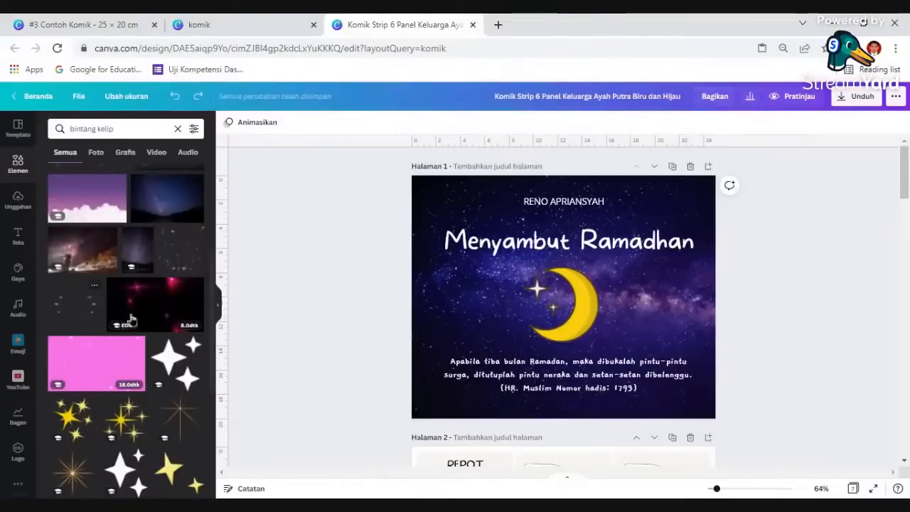
scroll(132, 316, "down", 1)
scroll(131, 316, "down", 4)
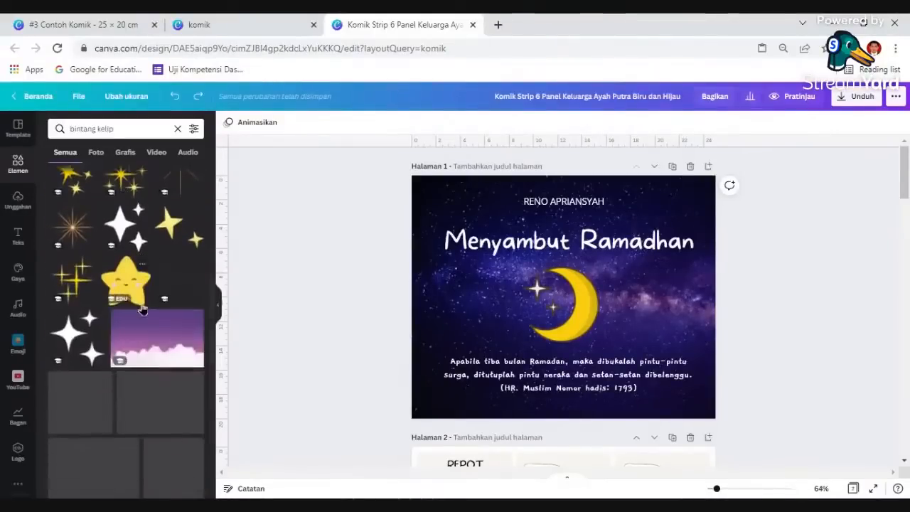
scroll(151, 302, "down", 1)
scroll(151, 302, "down", 1)
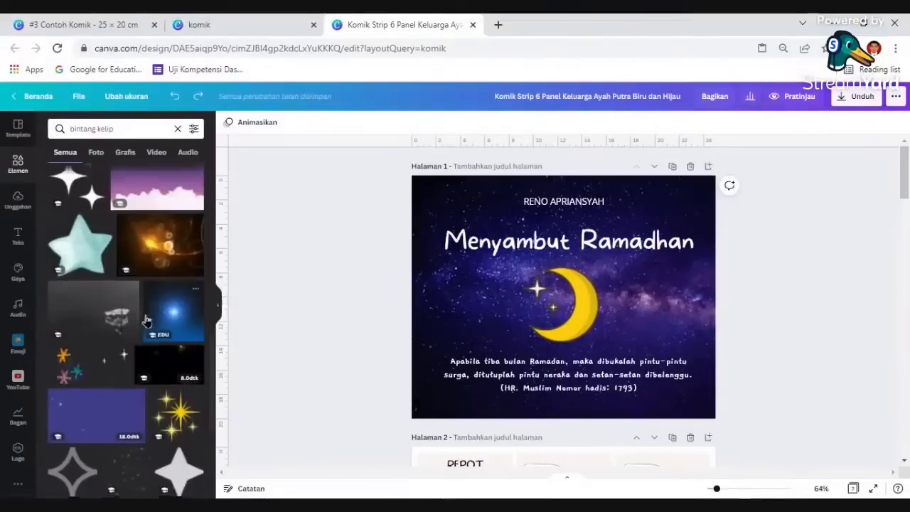
scroll(141, 330, "down", 1)
scroll(141, 331, "down", 1)
scroll(137, 339, "down", 1)
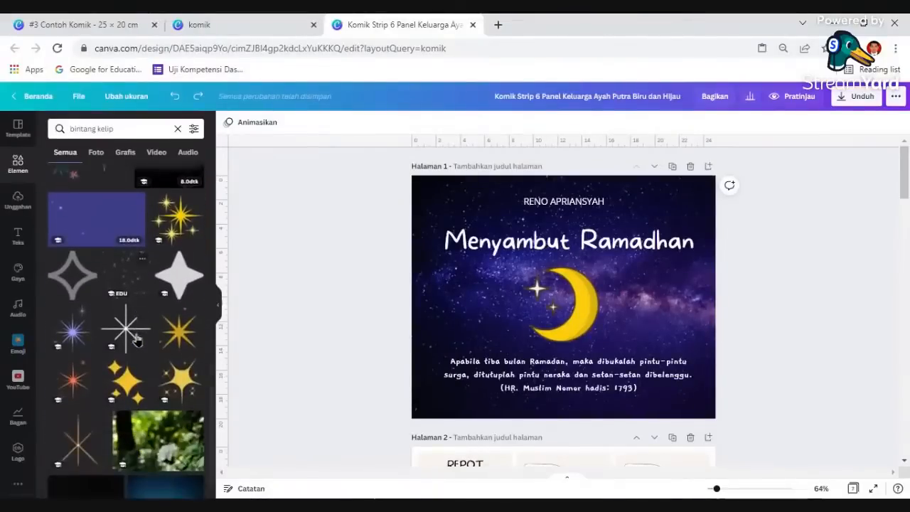
scroll(139, 334, "up", 1)
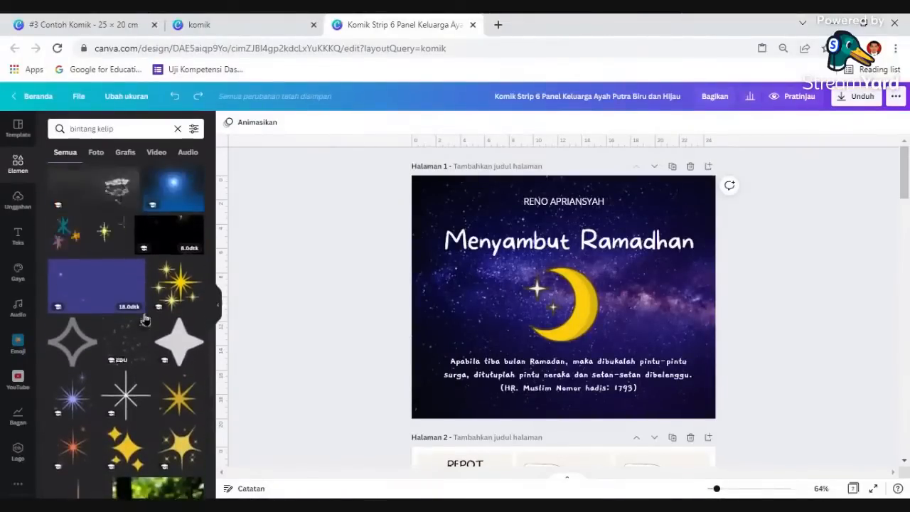
scroll(158, 321, "up", 1)
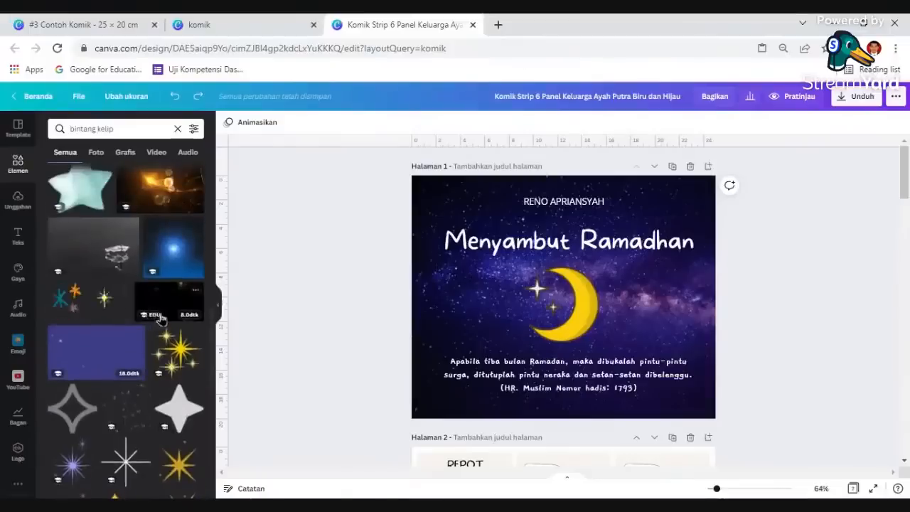
left_click(98, 307)
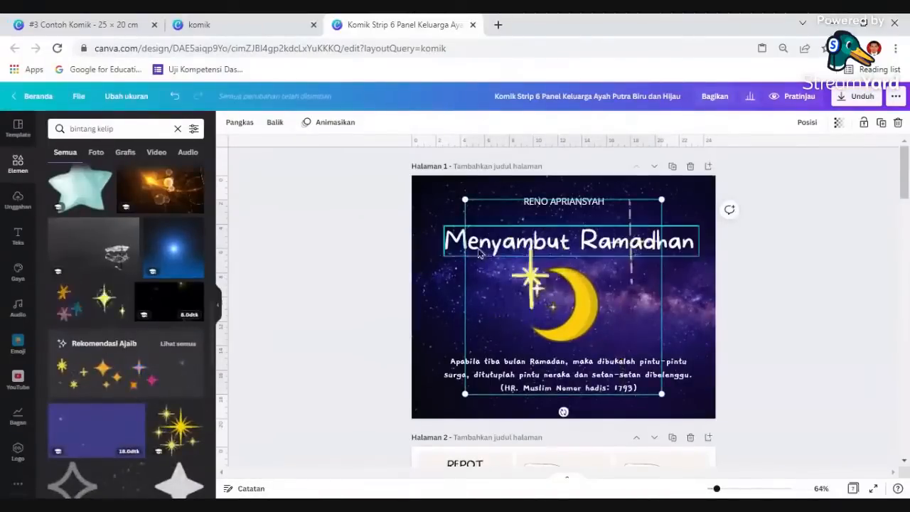
- Shrink the twinkling stars to a small size and place them in the upper-left corner of page 1
left_click_drag(465, 201, 484, 211)
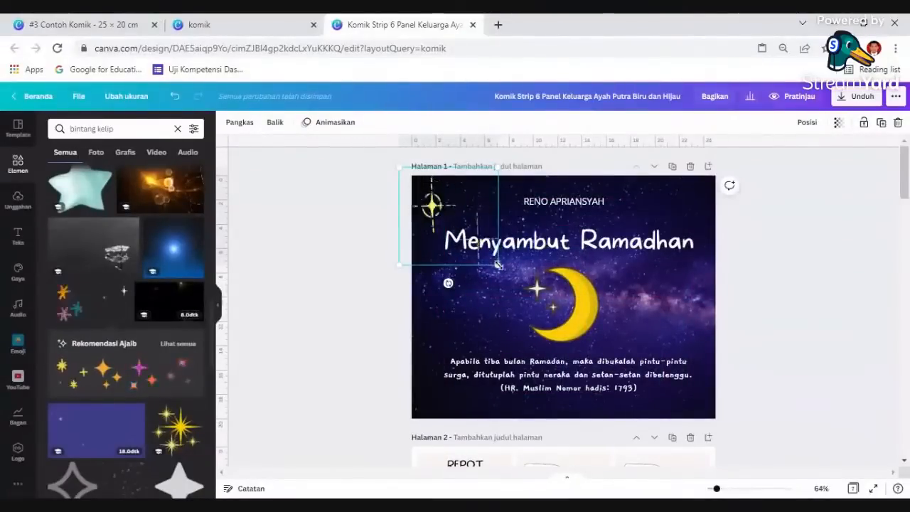
left_click_drag(496, 265, 471, 236)
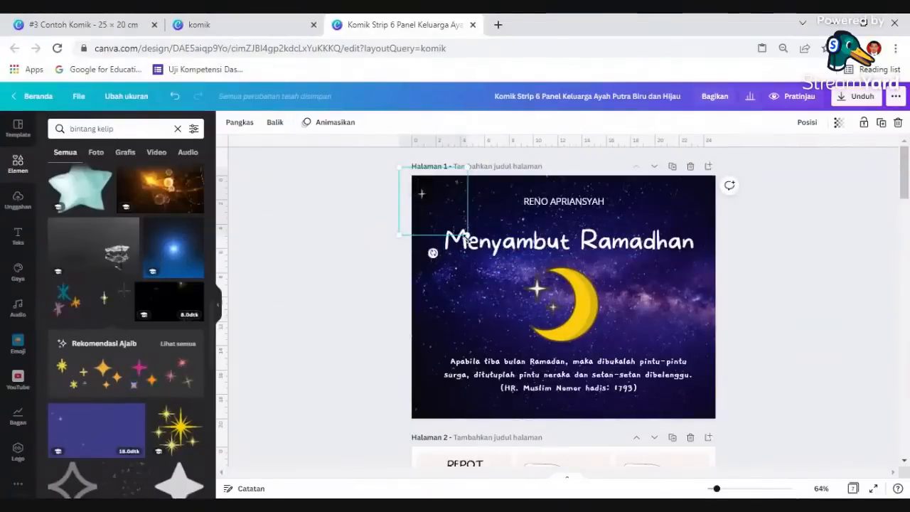
left_click_drag(456, 232, 442, 209)
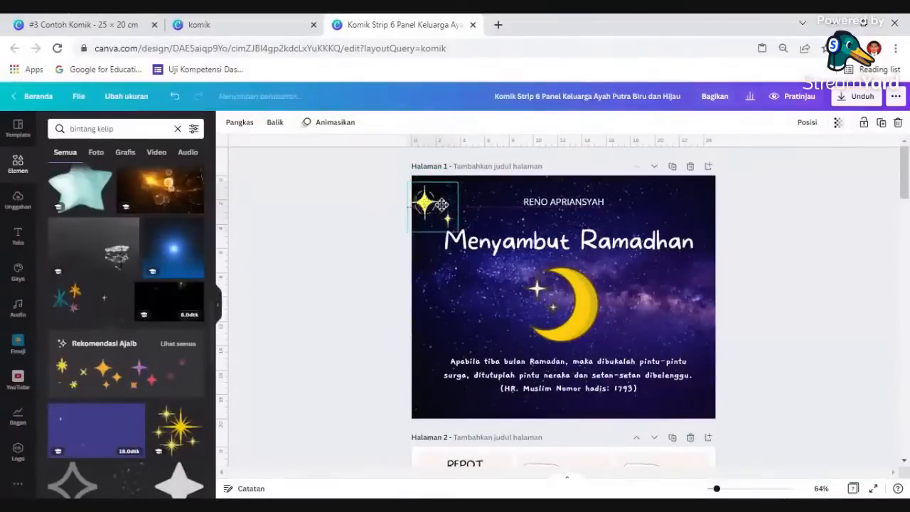
left_click(332, 236)
- Copy the twinkling stars and place the duplicate in the upper-right corner of page 1
left_click(435, 215)
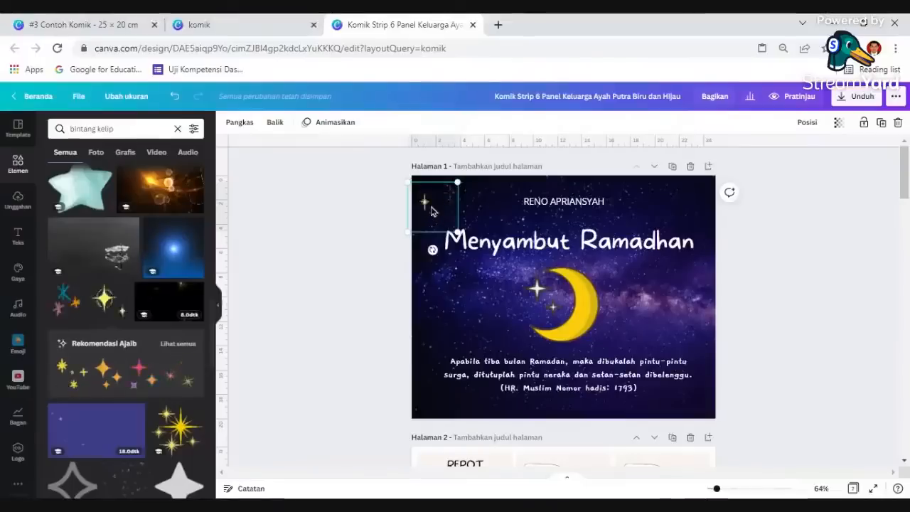
right_click(432, 210)
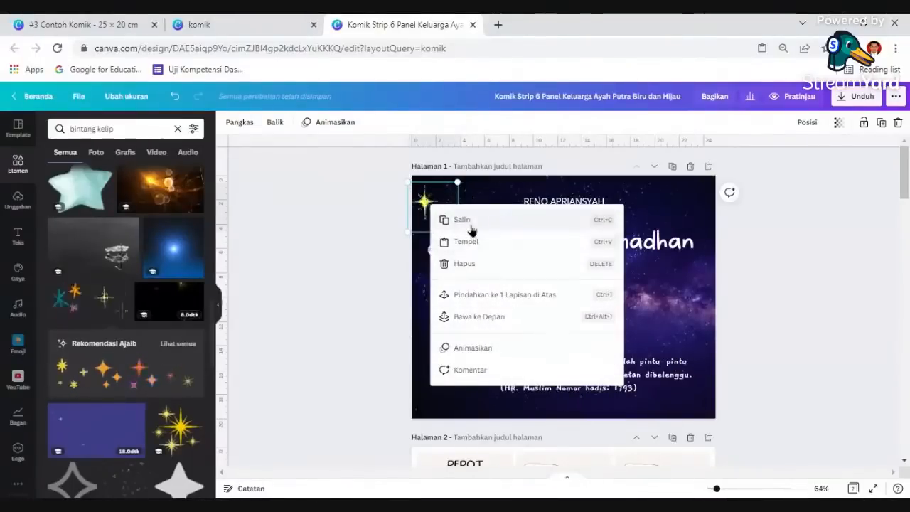
left_click(350, 223)
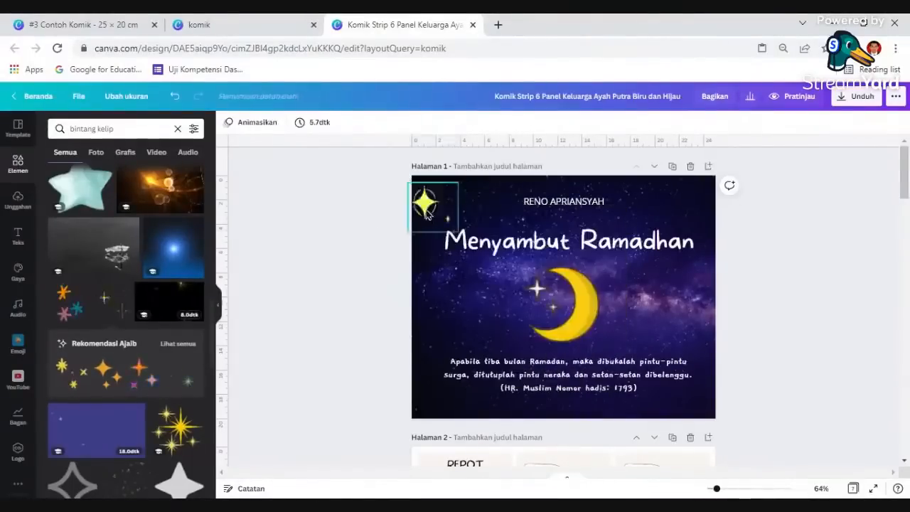
left_click(433, 203)
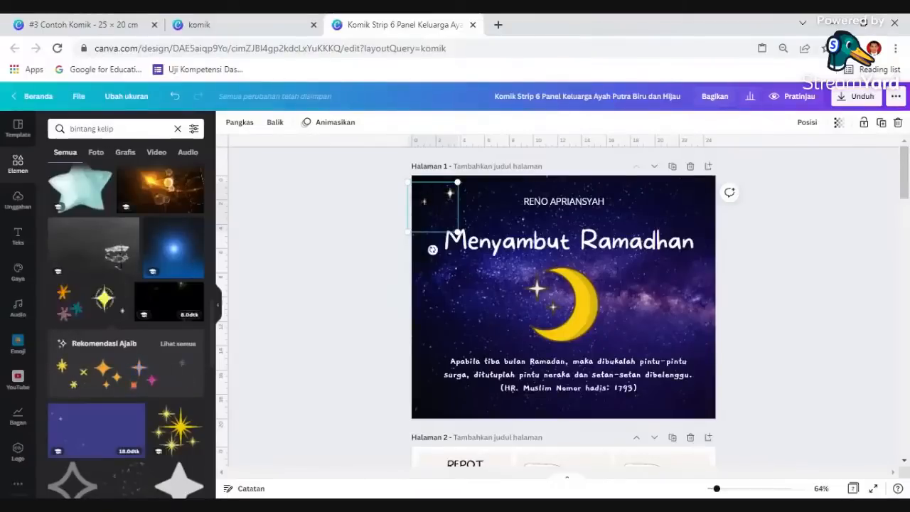
key("ctrl+v")
left_click_drag(448, 203, 692, 194)
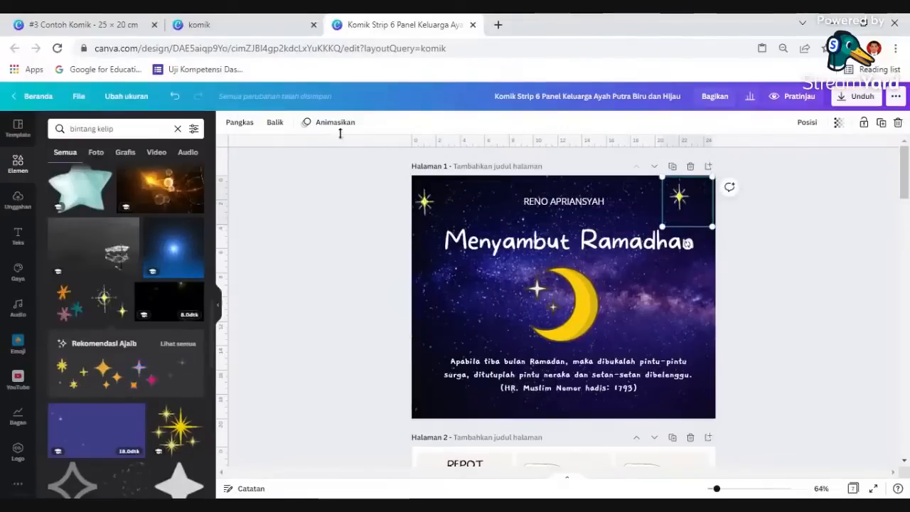
- Flip the twinkling stars in the upper-right corner of page 1 horizontally
left_click(276, 124)
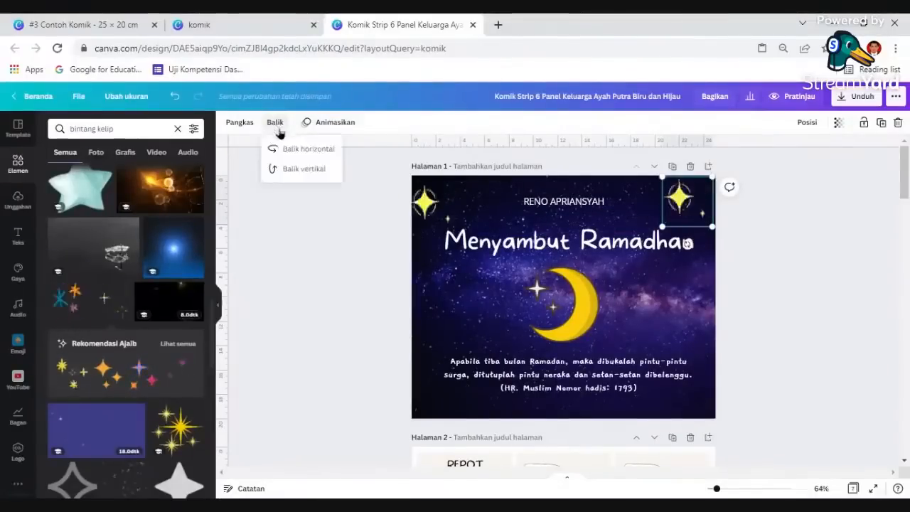
left_click(314, 152)
left_click(363, 254)
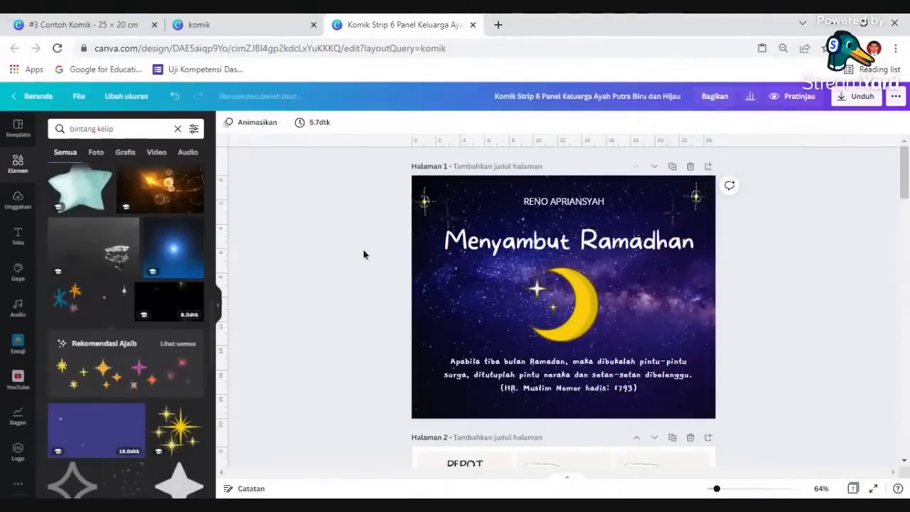
- Duplicate the upper-right twinkling stars and place the copy in the lower-right corner of page 1
left_click(694, 207)
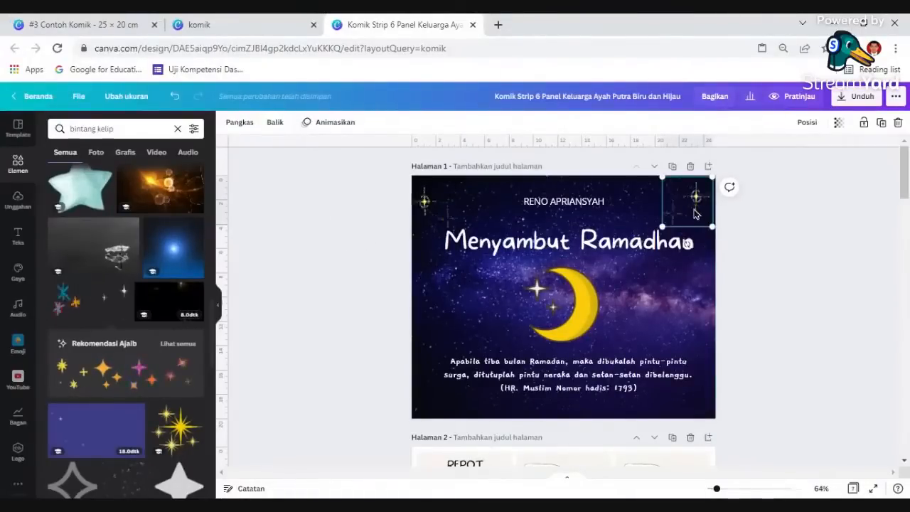
key("ctrl+v")
left_click_drag(690, 201, 683, 408)
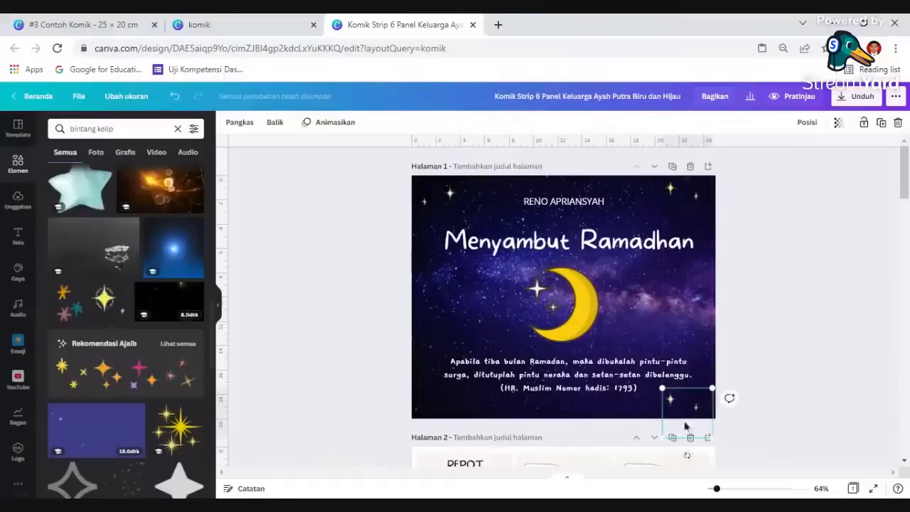
- Duplicate the six-panel comic on page 2 to keep a spare copy below it
left_click(754, 336)
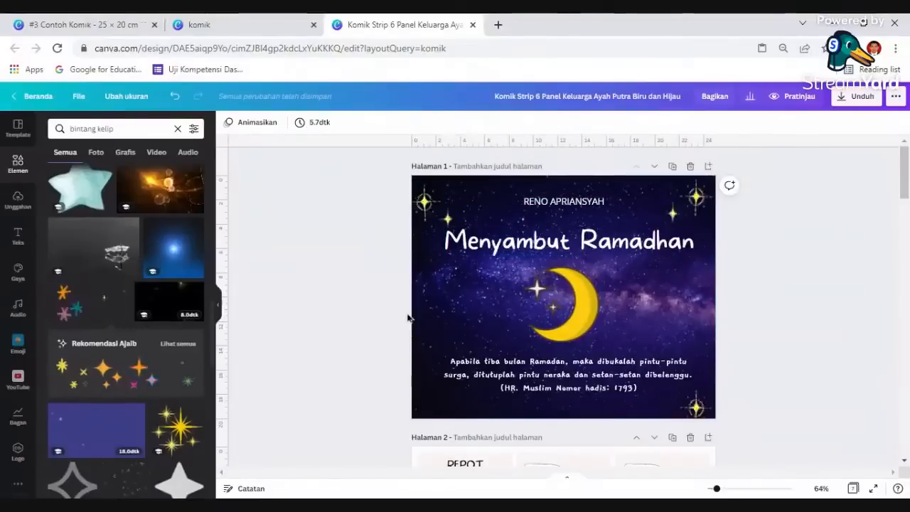
scroll(407, 317, "down", 5)
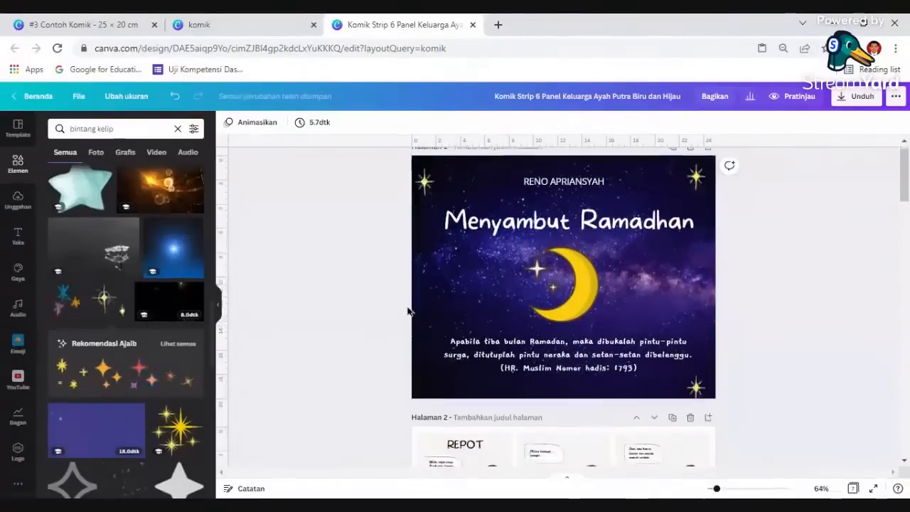
scroll(407, 310, "down", 2)
scroll(408, 309, "up", 4)
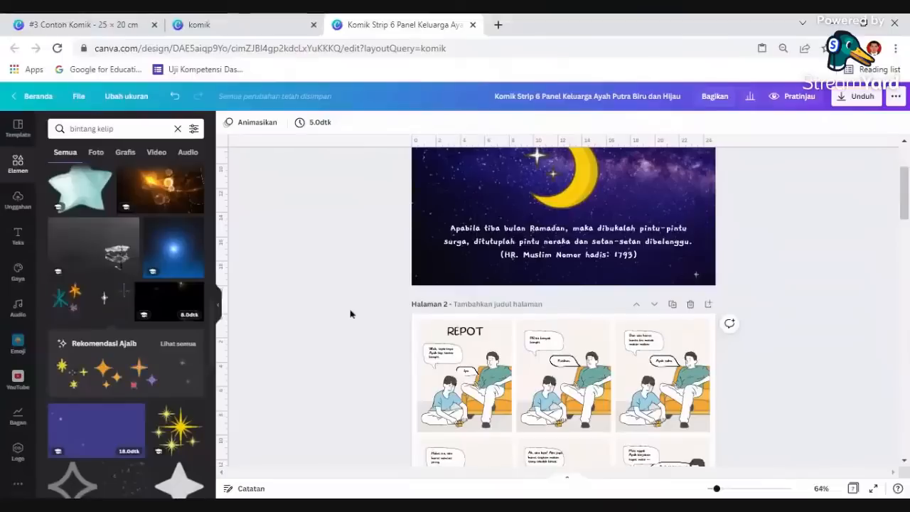
scroll(349, 313, "down", 2)
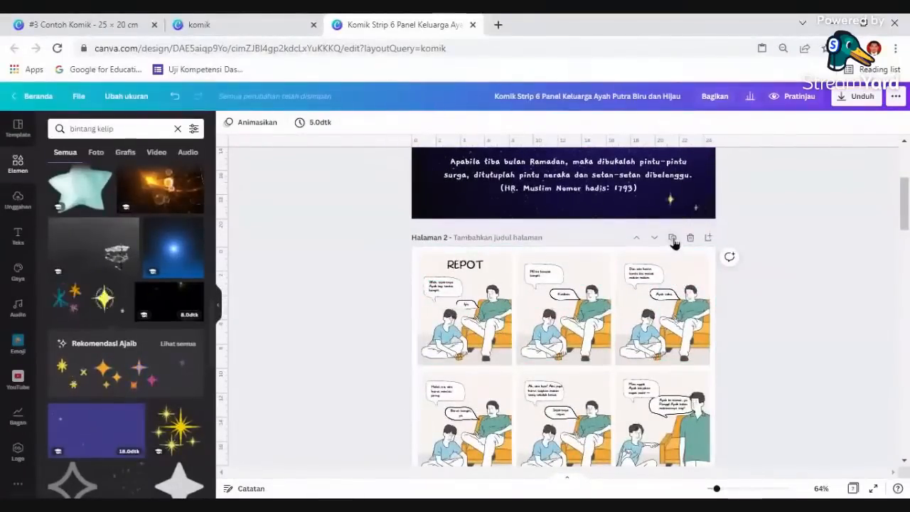
left_click(218, 307)
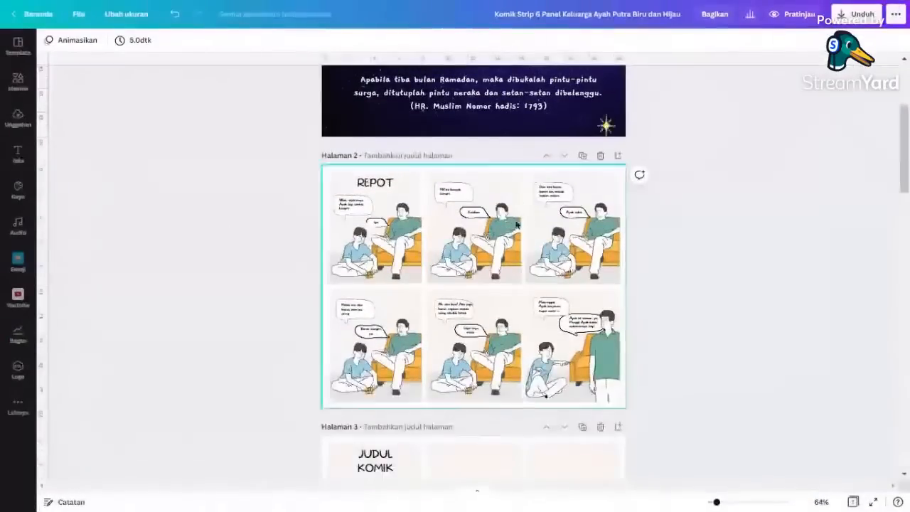
scroll(507, 223, "up", 5)
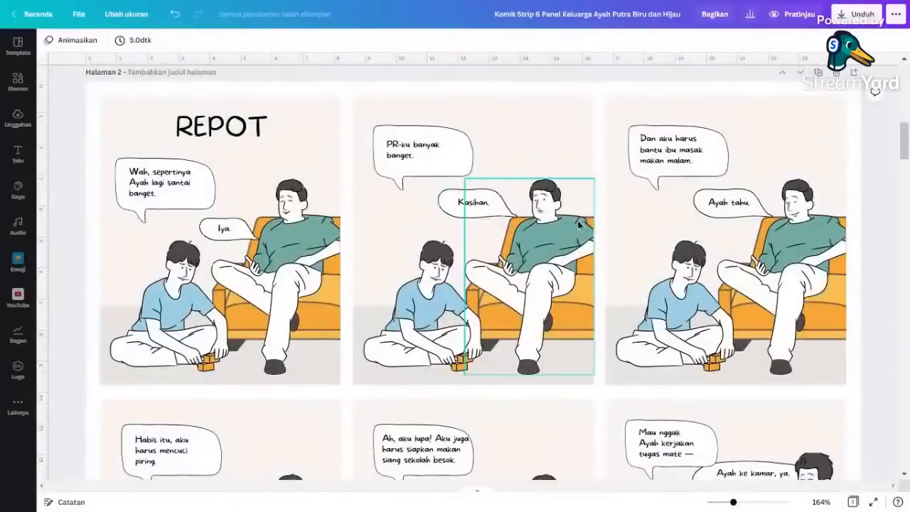
scroll(680, 207, "up", 2)
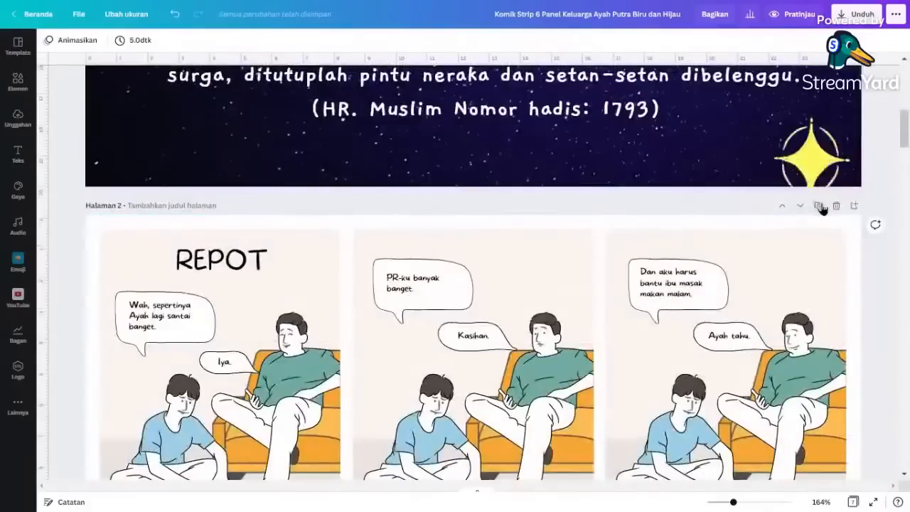
scroll(822, 209, "down", 5)
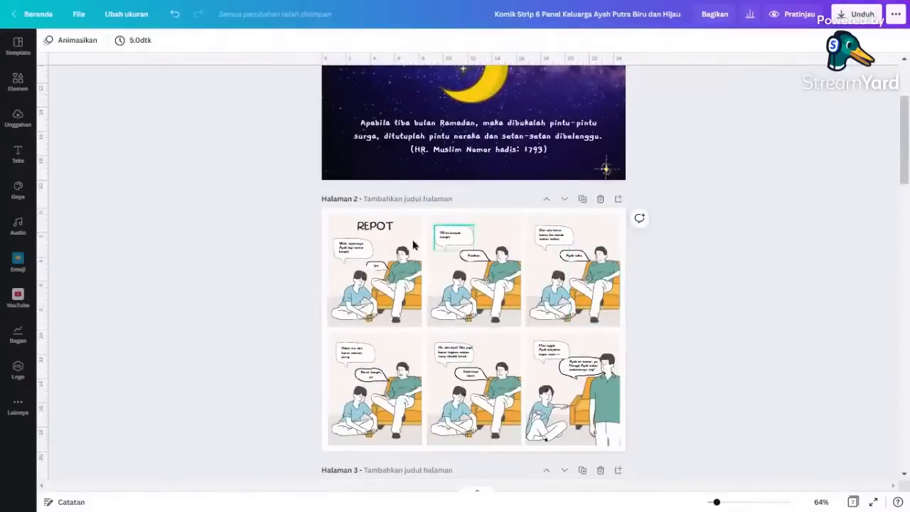
left_click(582, 200)
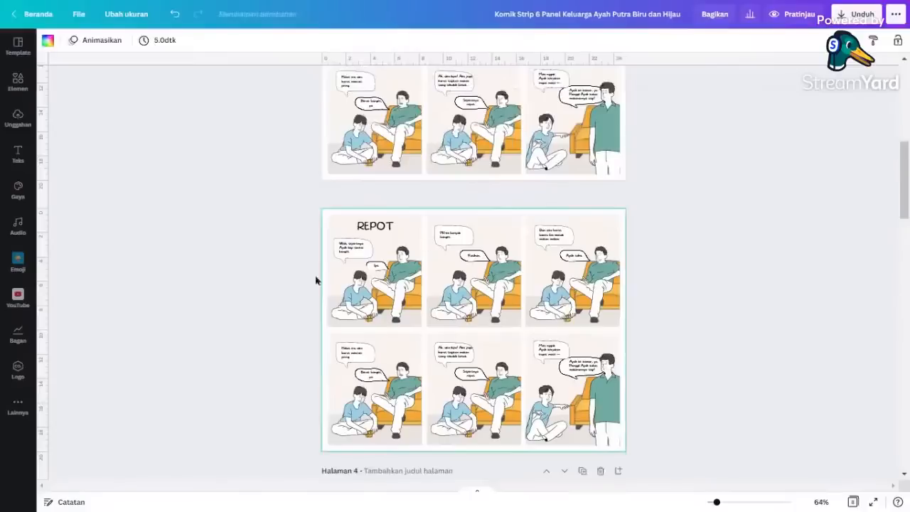
- Delete the three lower panels and the second and third upper panels from page 2, keeping only the REPOT panel
scroll(417, 293, "up", 2)
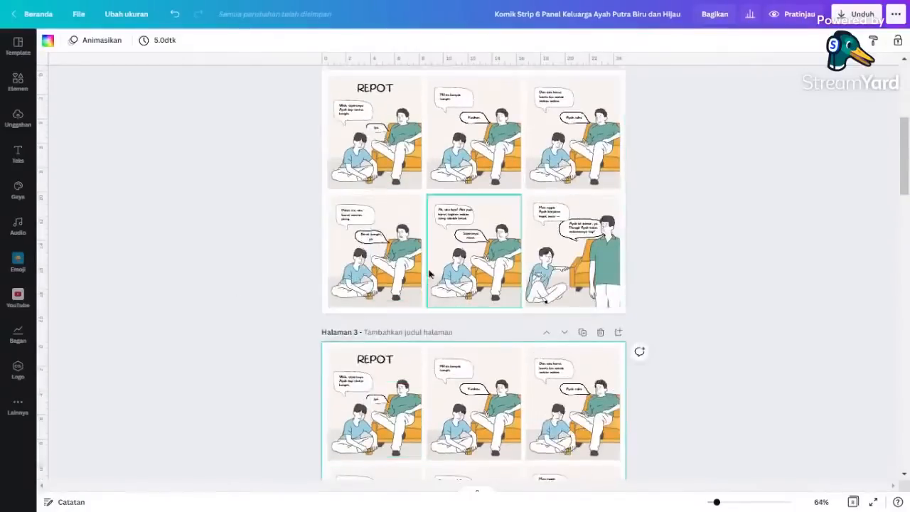
scroll(455, 260, "up", 1)
scroll(393, 220, "up", 1)
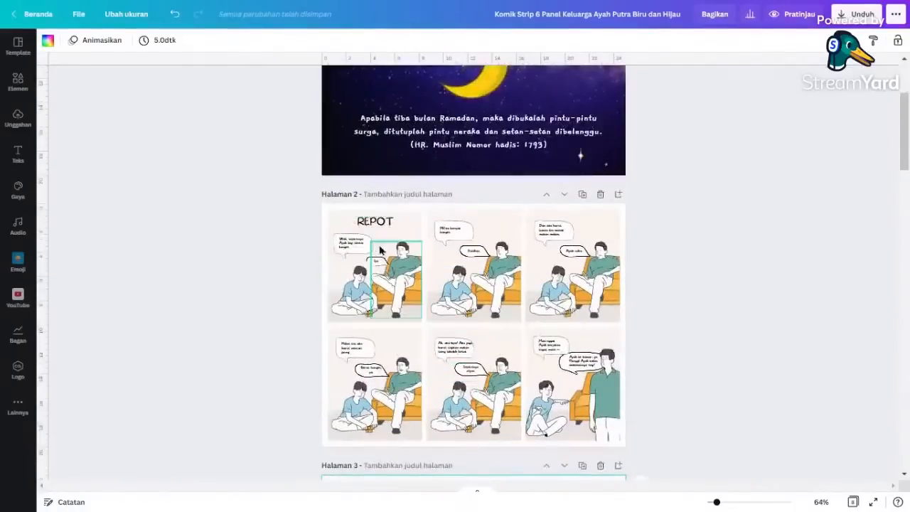
left_click(289, 256)
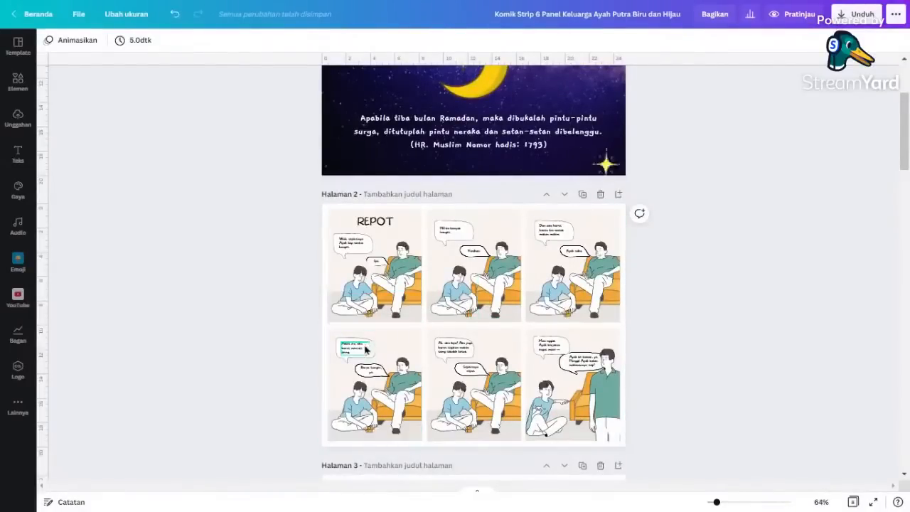
left_click_drag(281, 329, 641, 424)
key("Delete")
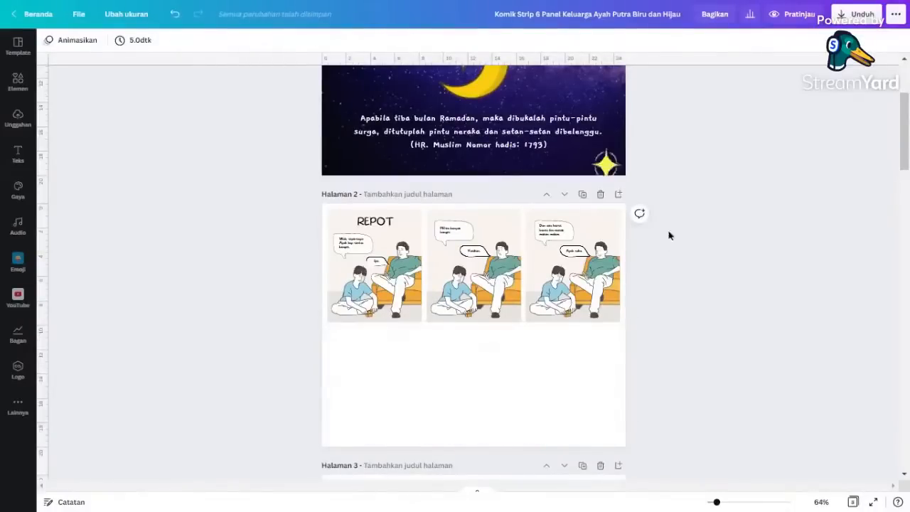
left_click_drag(695, 204, 427, 328)
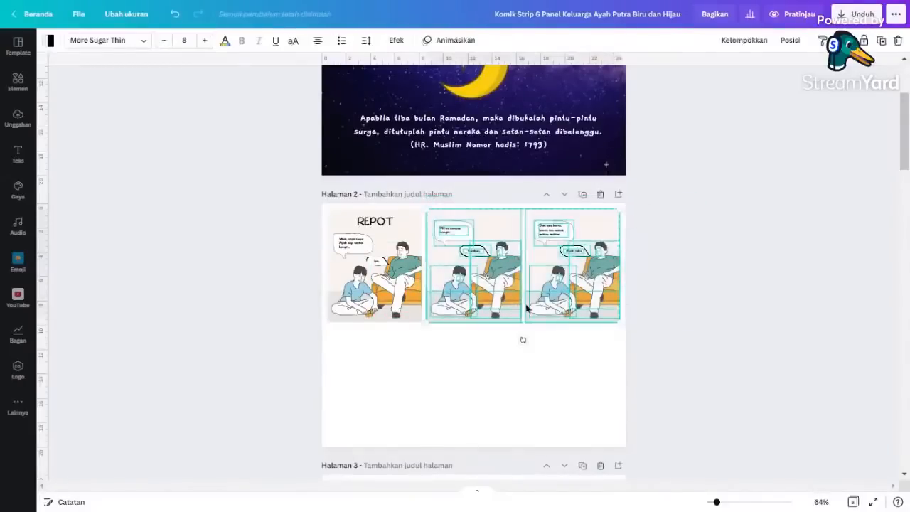
key("Delete")
- Stretch the REPOT panel's beige background on page 2 across nearly the full page width
left_click_drag(285, 197, 432, 328)
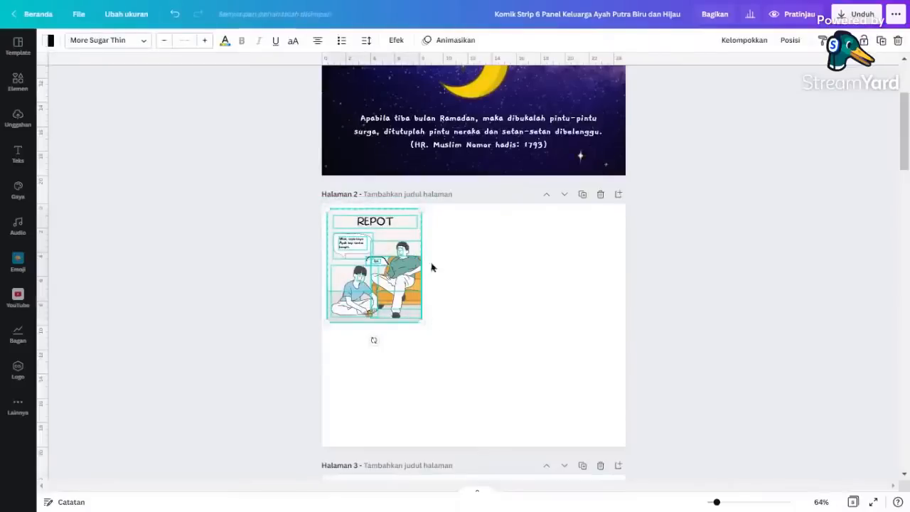
left_click(483, 268)
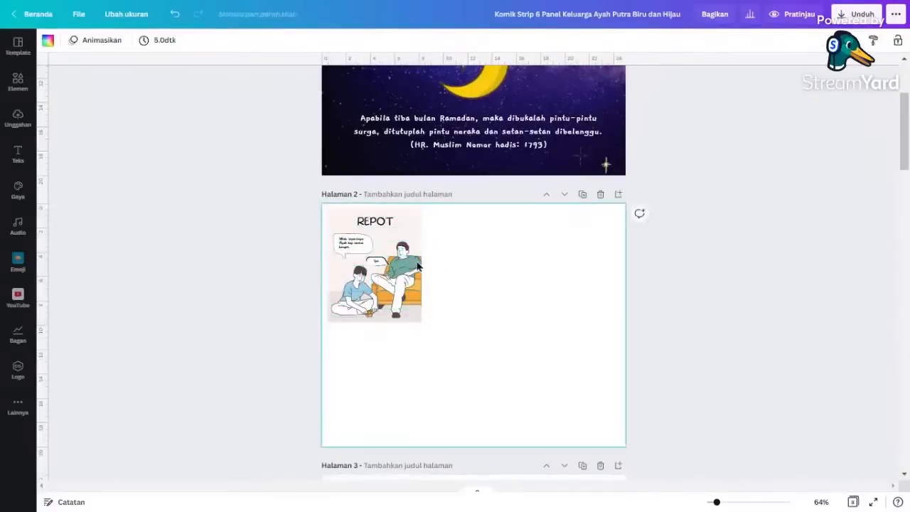
left_click(527, 287)
scroll(358, 244, "up", 5)
scroll(358, 245, "up", 1)
scroll(359, 244, "down", 1)
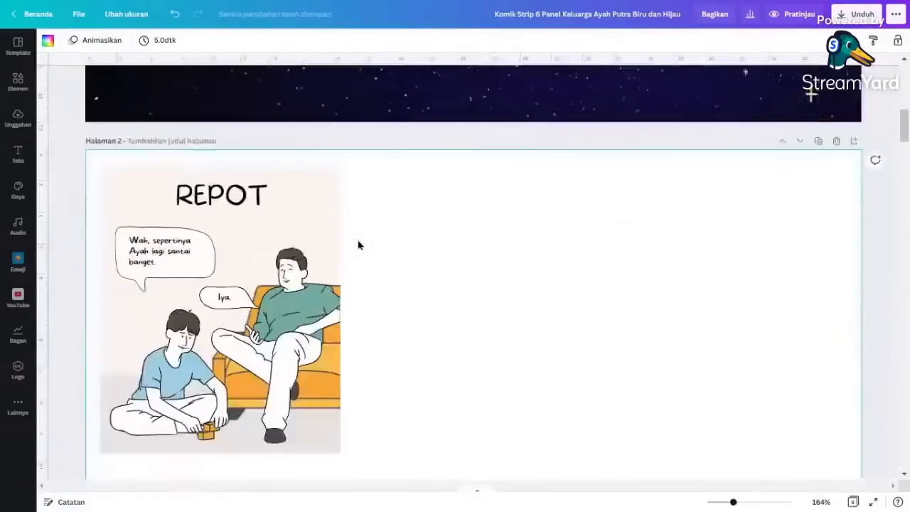
left_click(71, 196)
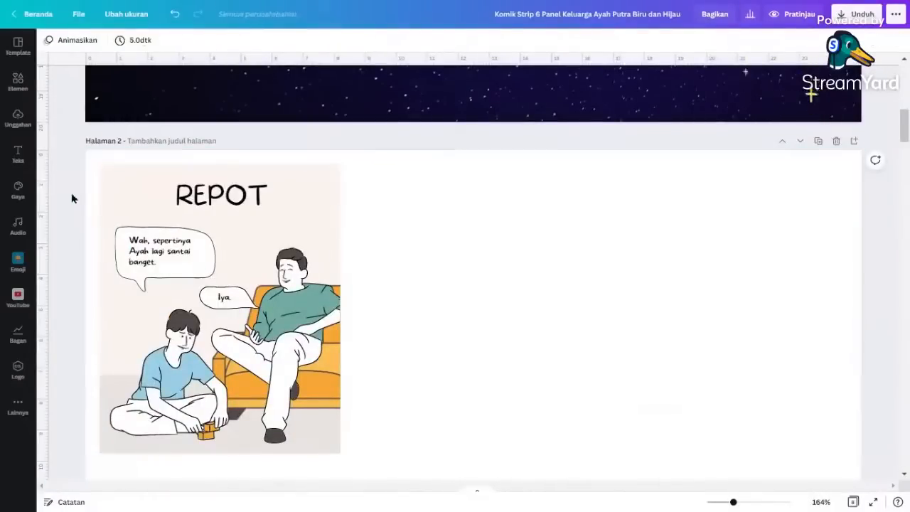
left_click(509, 258)
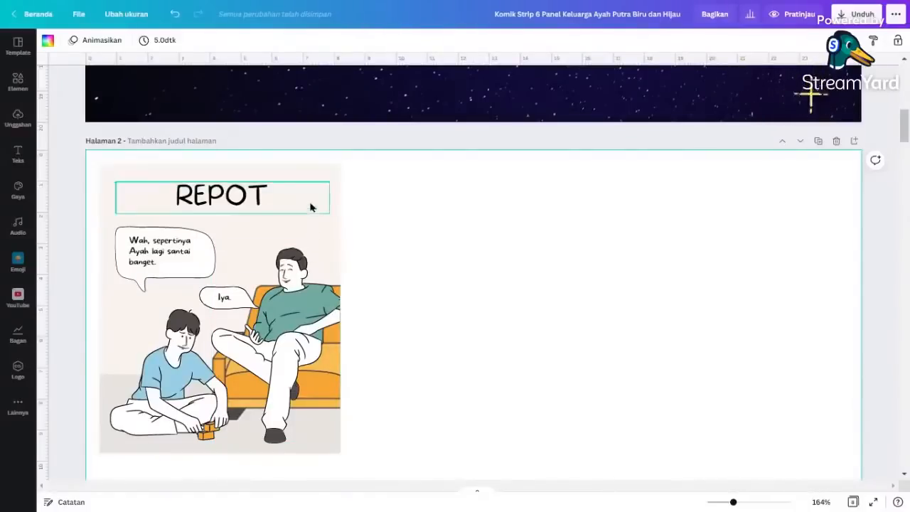
left_click(329, 247)
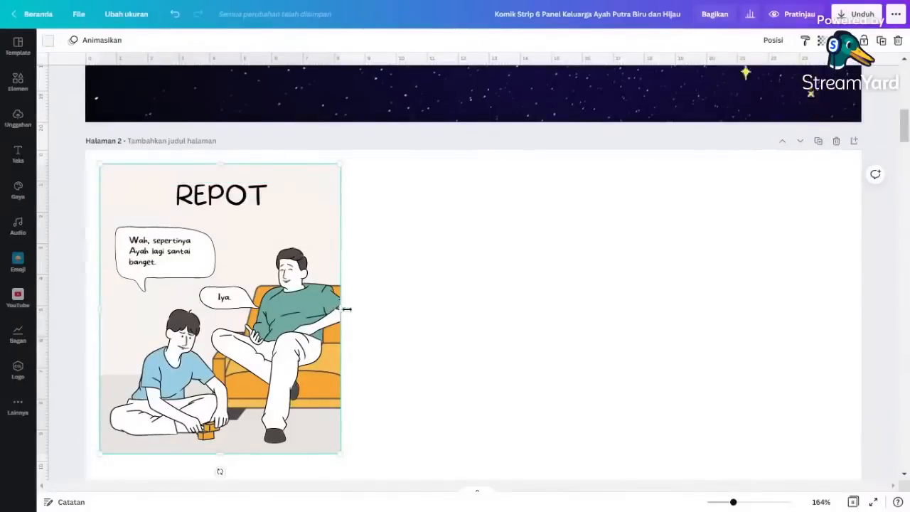
left_click_drag(342, 310, 844, 321)
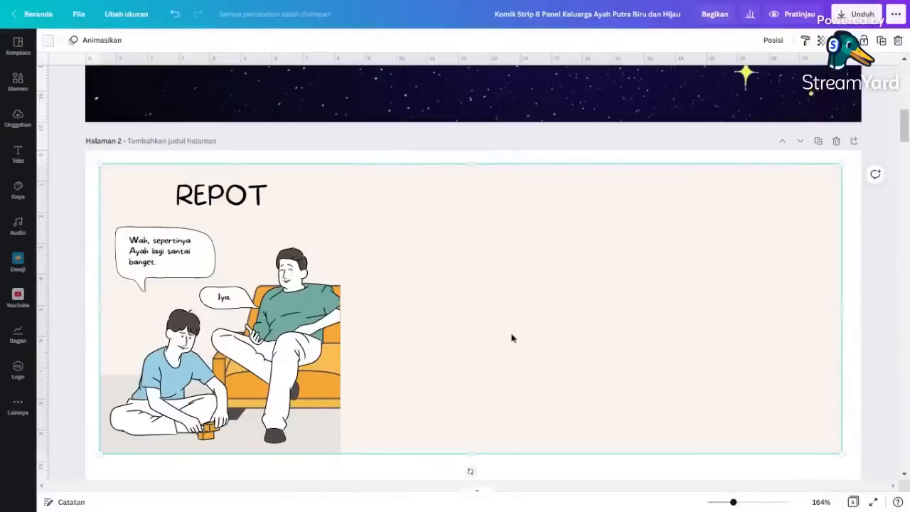
left_click(76, 240)
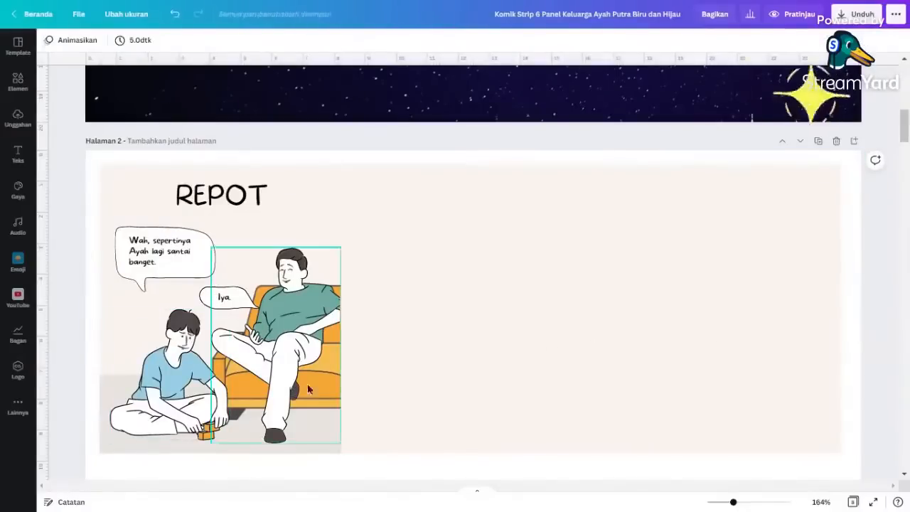
- Move the seated man in the green shirt off the sofa to the upper middle of page 2's beige background
left_click(328, 371)
mouse_move(329, 375)
left_mouse_down()
mouse_move(458, 377)
mouse_move(341, 363)
mouse_move(340, 377)
mouse_move(342, 367)
mouse_move(324, 374)
left_mouse_up()
left_click(431, 335)
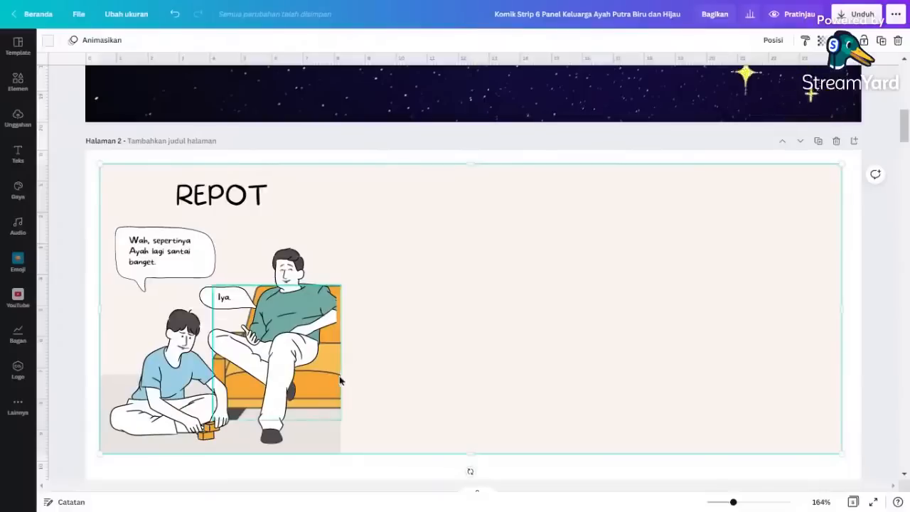
left_click(311, 340)
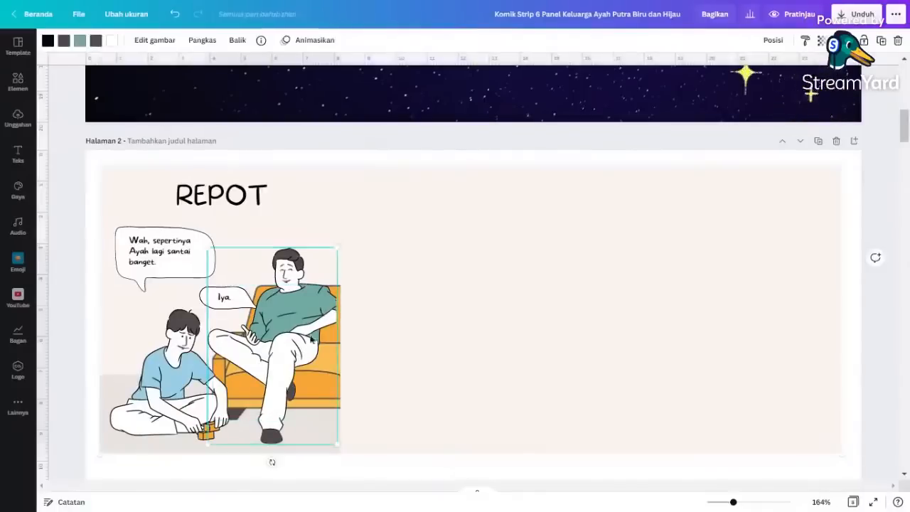
left_click_drag(299, 348, 420, 237)
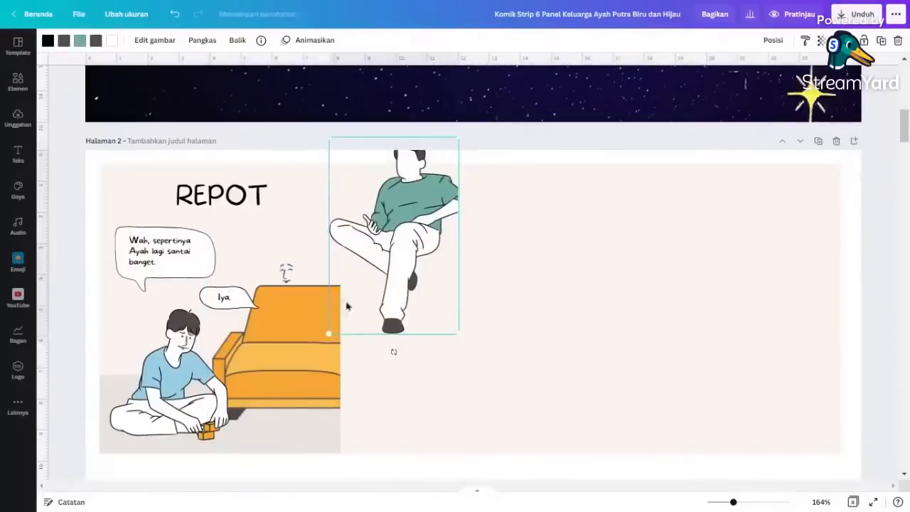
- Move the orange sofa to the right part of page 2's beige background and enlarge it slightly
left_click(309, 370)
left_click_drag(304, 357, 580, 349)
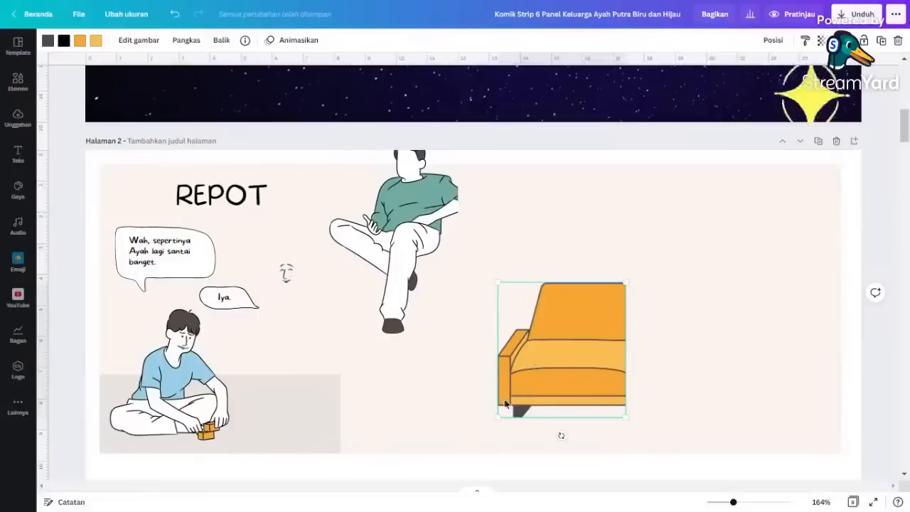
left_click_drag(477, 414, 451, 420)
left_click_drag(548, 382, 609, 305)
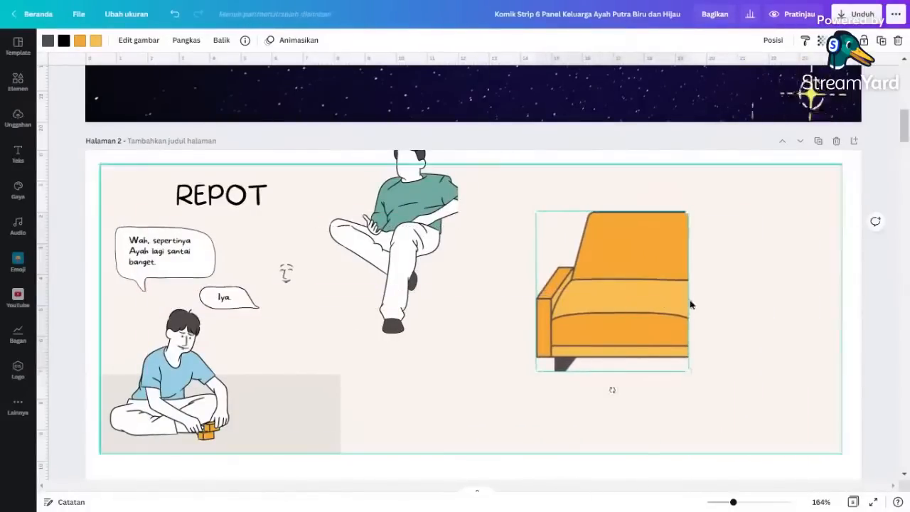
left_click_drag(646, 291, 704, 280)
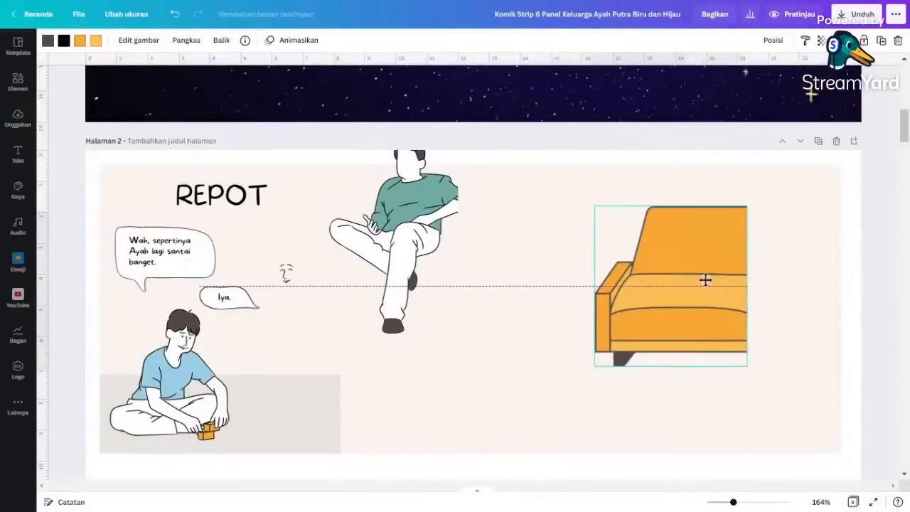
- Examine the template's illustration-set pages for the full two-seat sofa, other furniture and character poses
left_click(525, 290)
scroll(484, 342, "down", 5)
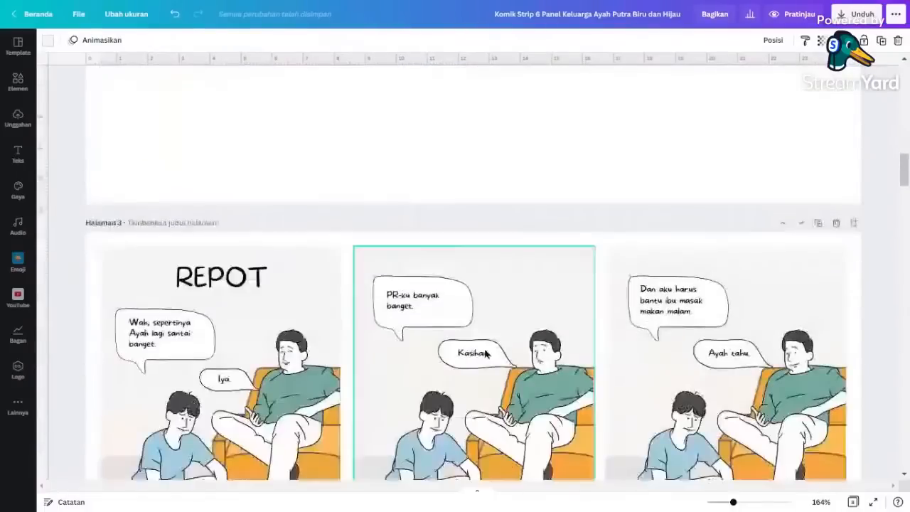
scroll(485, 354, "down", 15)
scroll(521, 375, "down", 15)
scroll(558, 378, "down", 15)
scroll(565, 375, "up", 3)
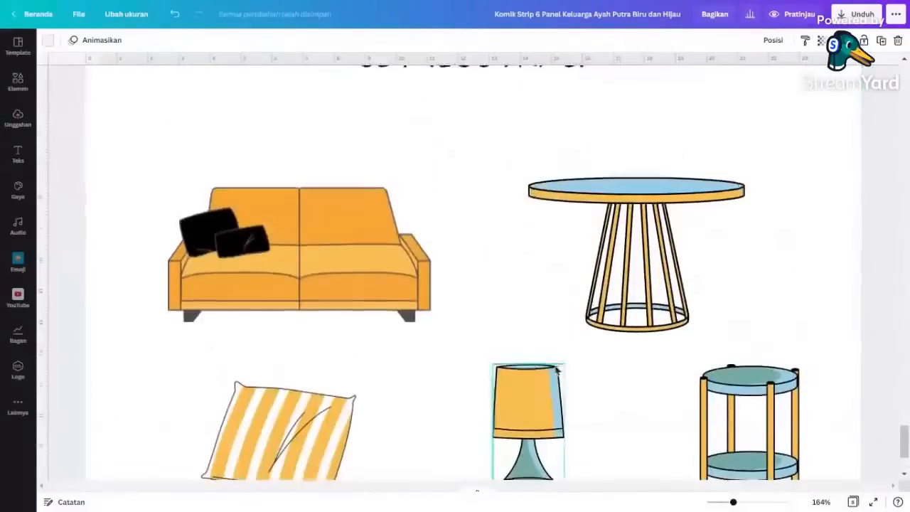
left_click(295, 258)
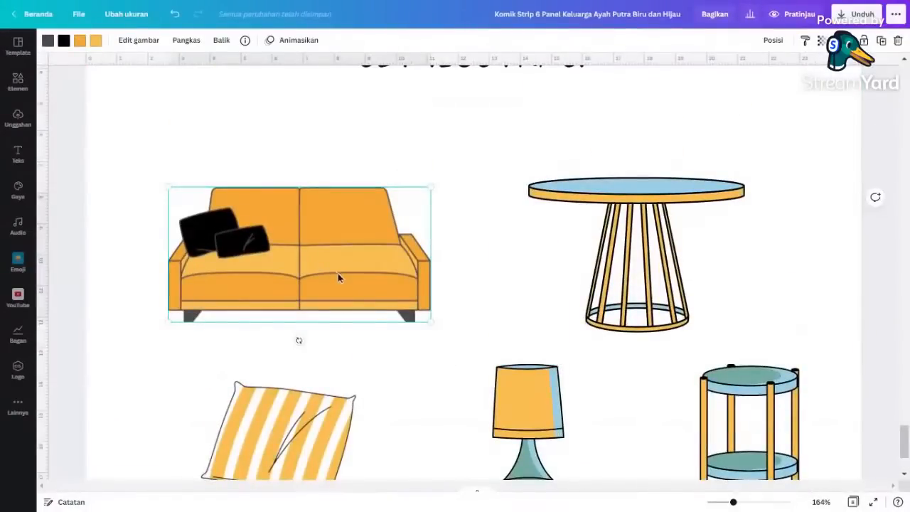
left_click(485, 240)
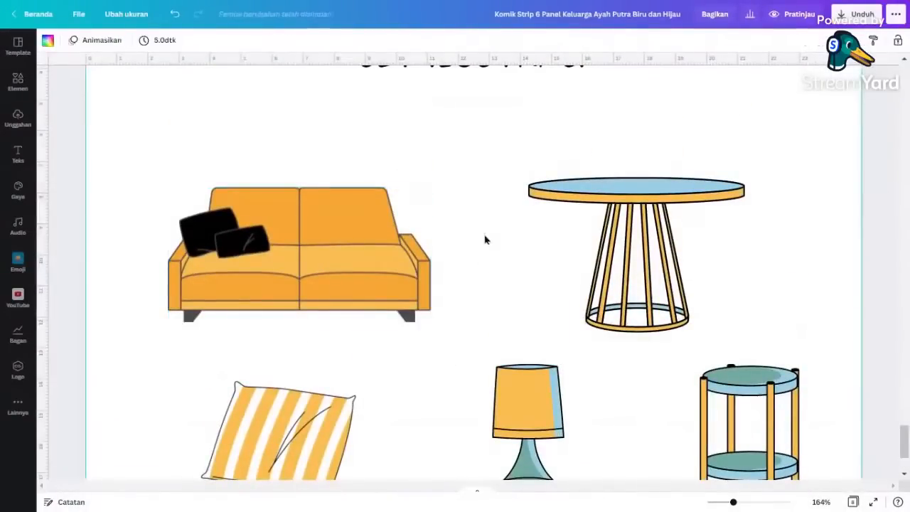
scroll(486, 239, "up", 15)
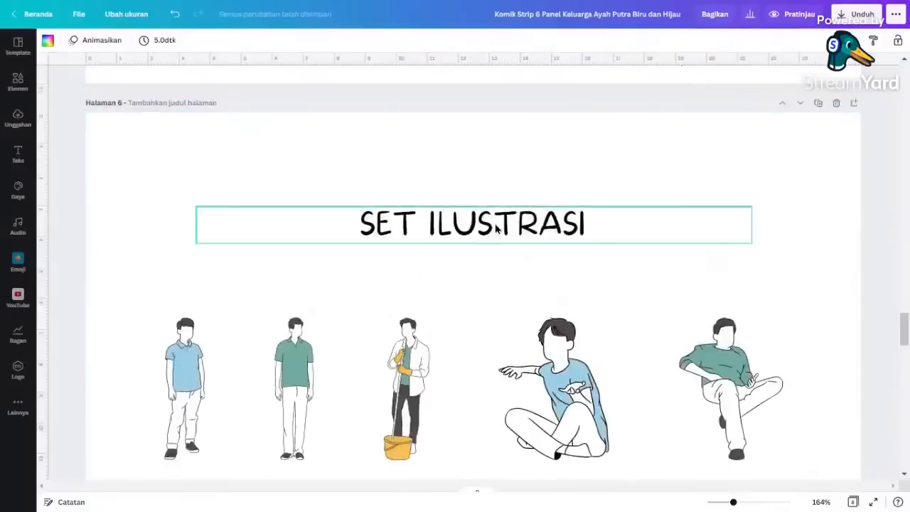
scroll(495, 228, "down", 5)
scroll(513, 228, "up", 10)
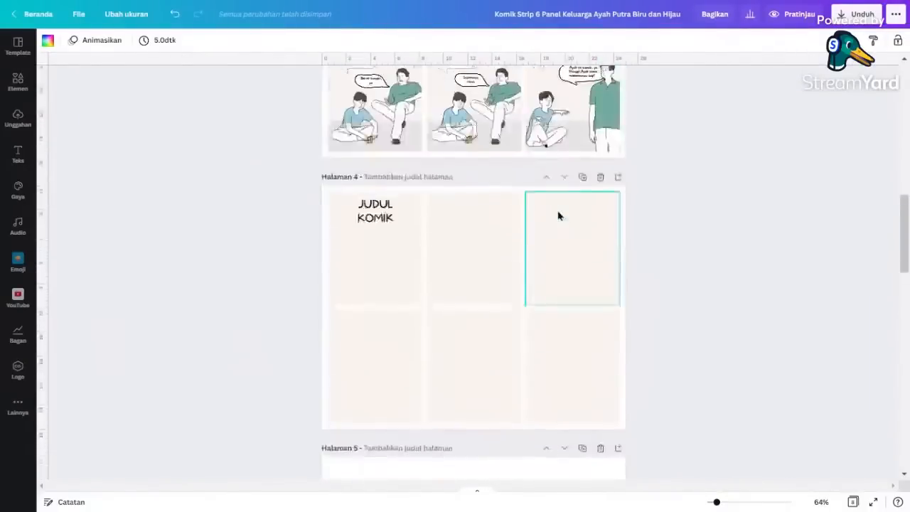
scroll(560, 213, "up", 4)
- Replace the cropped orange sofa on page 2 with the copied full two-seat sofa
left_click(575, 220)
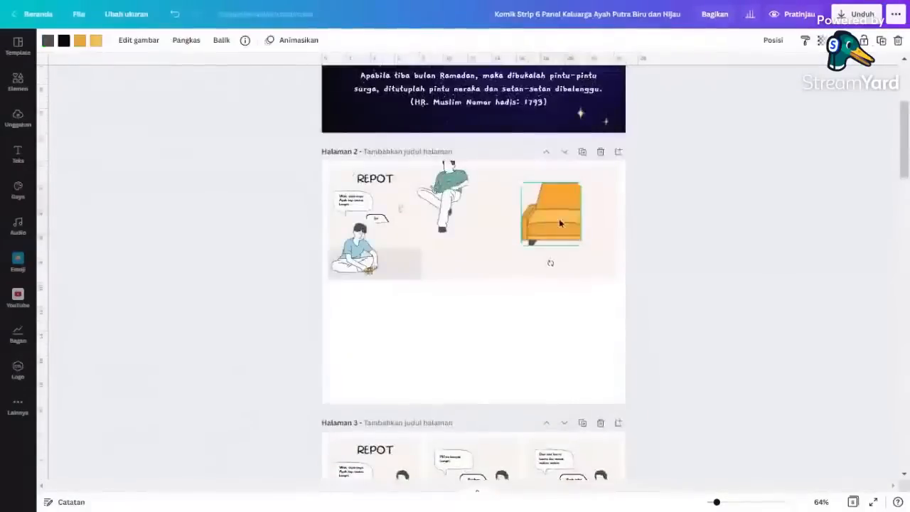
key("Delete")
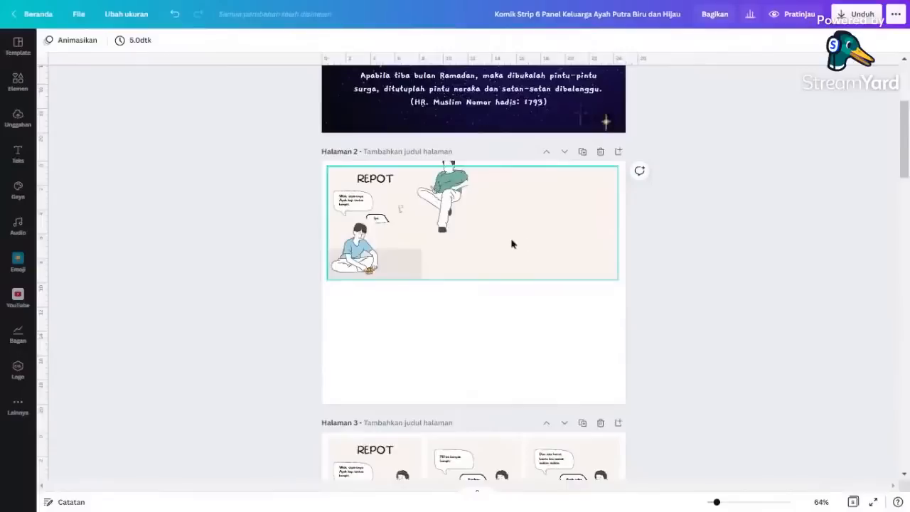
right_click(479, 303)
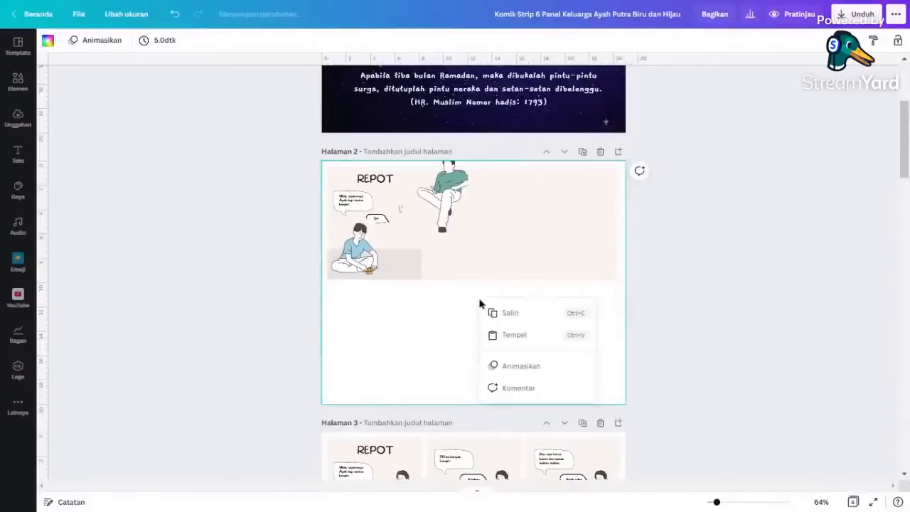
left_click(514, 335)
- Enlarge the two-seat sofa and position it on the right half of page 2's beige background
left_click_drag(416, 277, 491, 224)
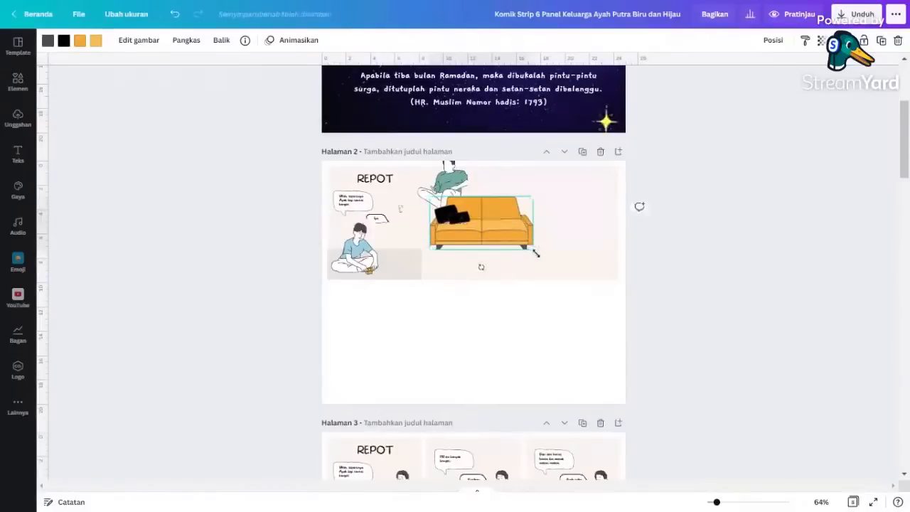
left_click_drag(567, 262, 577, 269)
left_click_drag(514, 246, 476, 235)
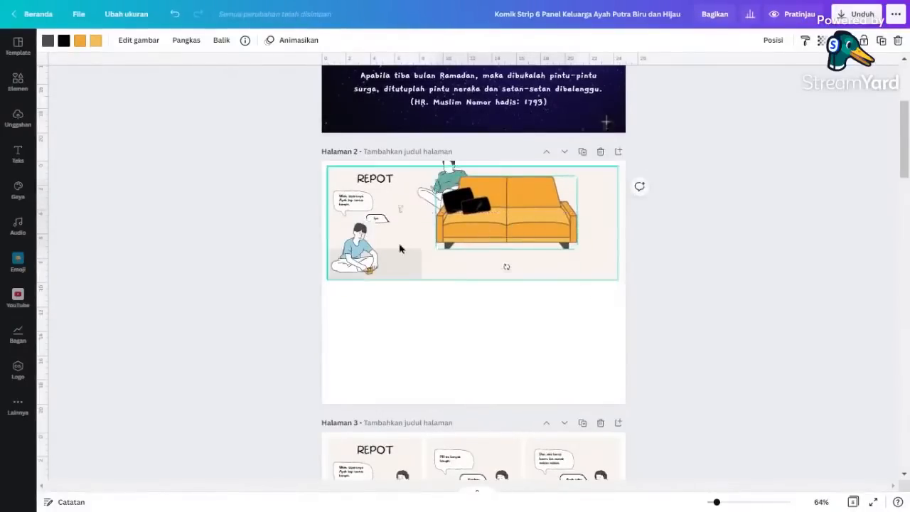
scroll(502, 268, "up", 5)
scroll(497, 275, "up", 1)
scroll(498, 275, "down", 1)
scroll(601, 247, "up", 3)
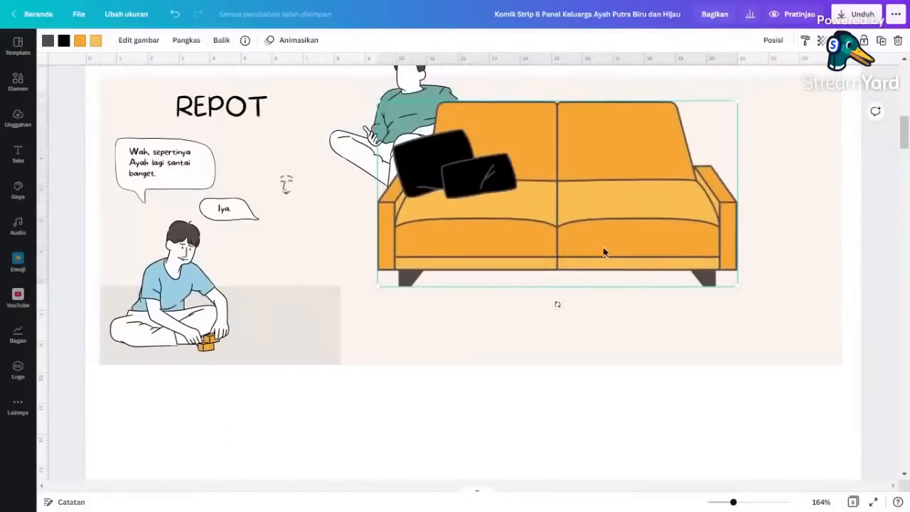
scroll(603, 252, "up", 2)
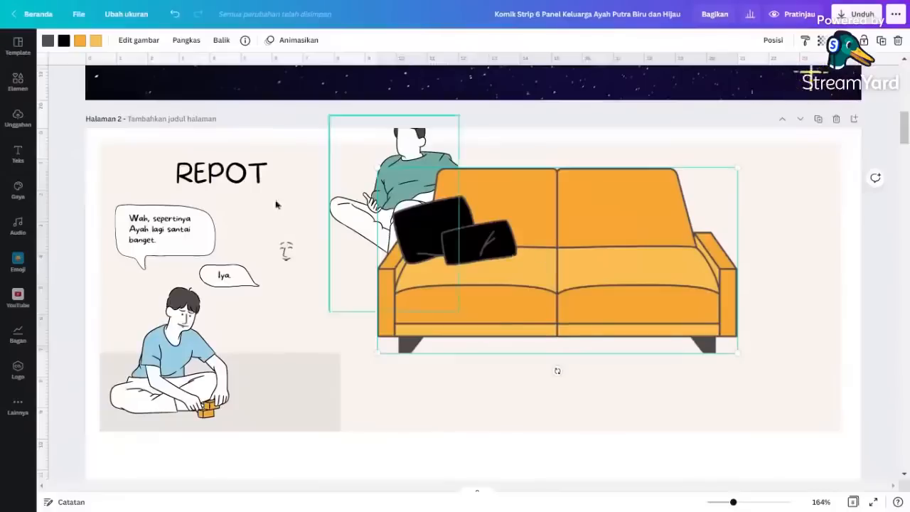
left_click(76, 150)
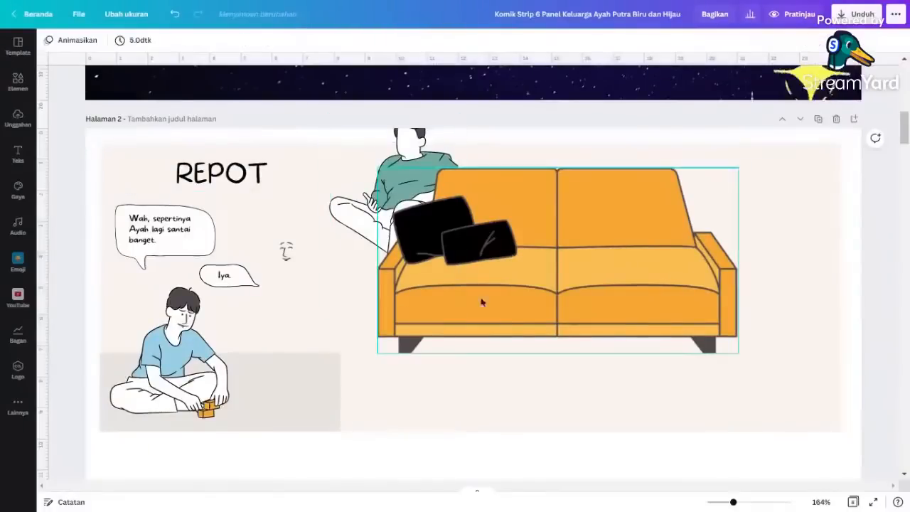
- Layer the sofa behind the man in the green shirt but just above the beige background
right_click(527, 264)
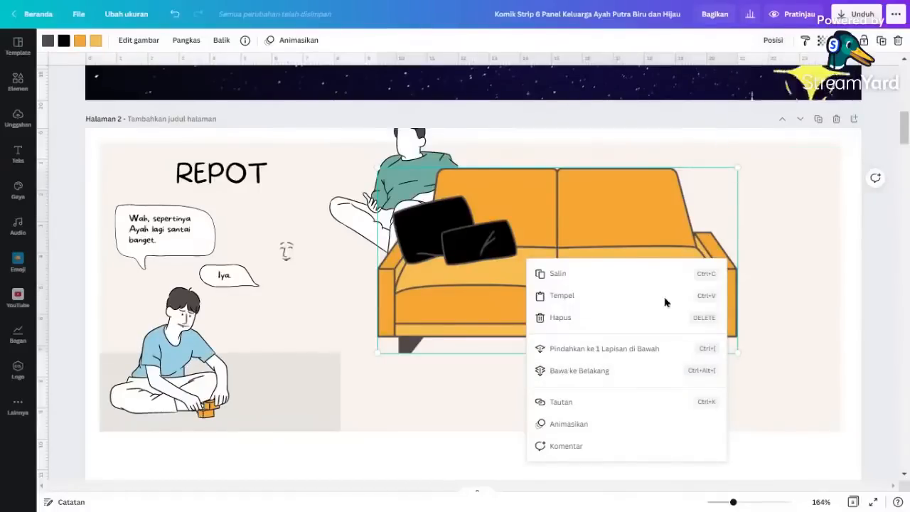
left_click(587, 378)
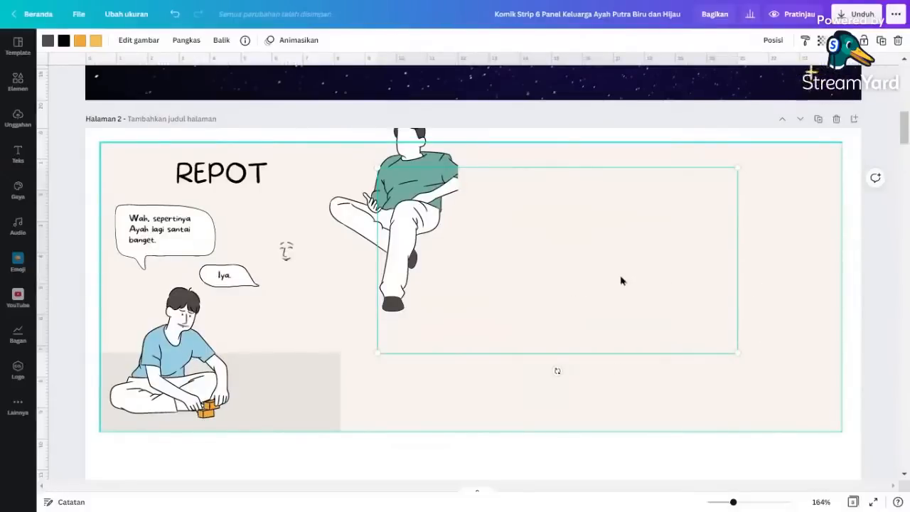
left_click(770, 41)
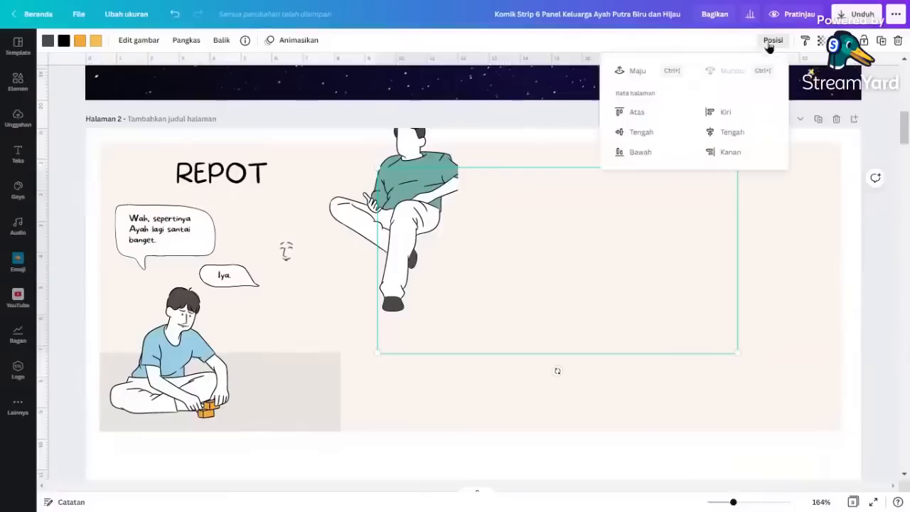
left_click(637, 74)
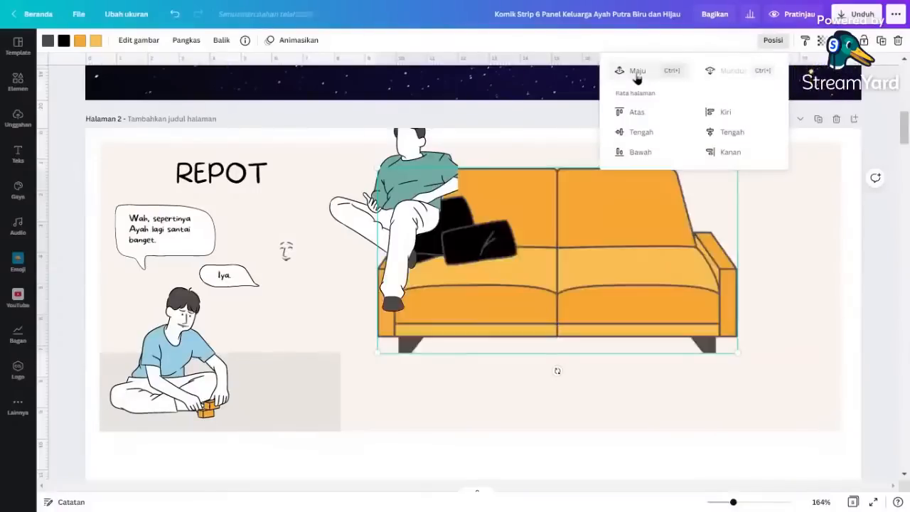
left_click(775, 250)
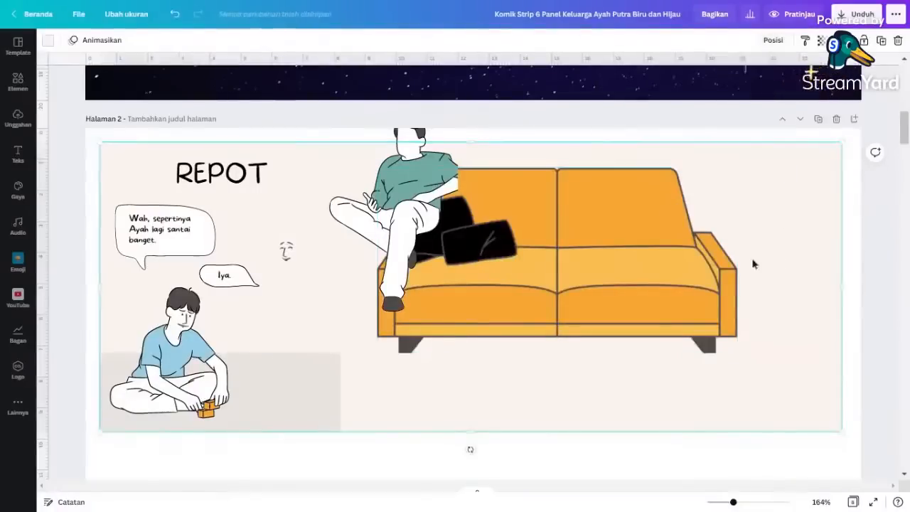
- Move the man in the green shirt onto the middle of the two-seat sofa
left_click(403, 195)
left_click_drag(398, 199, 562, 241)
left_click(425, 237)
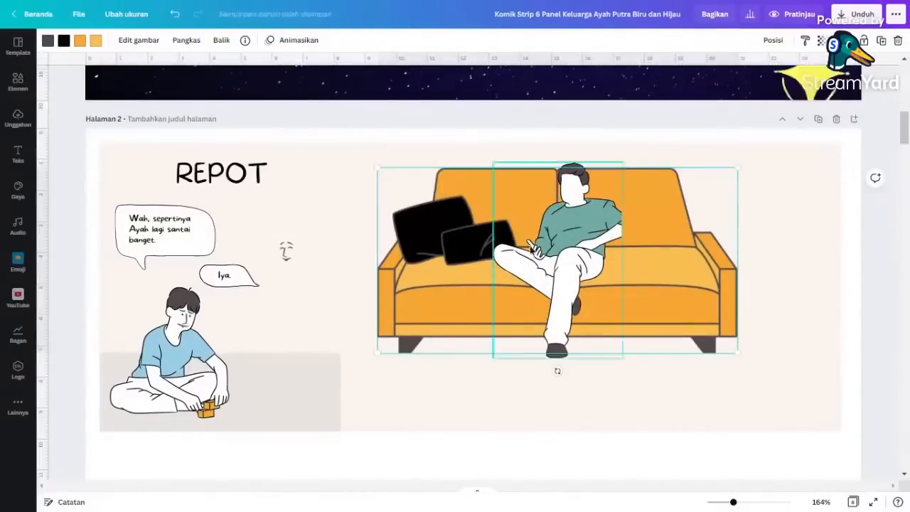
left_click(568, 246)
left_click_drag(568, 246, 568, 233)
left_click(827, 260)
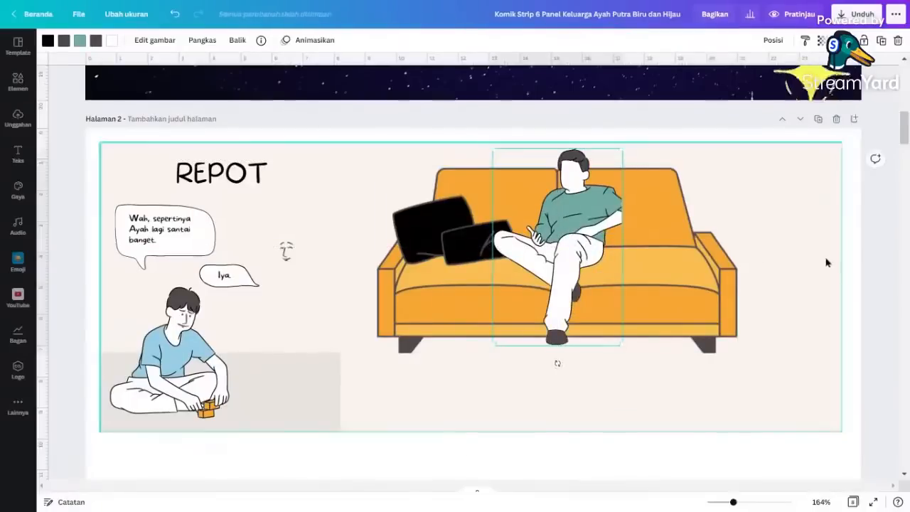
- Flip the sofa horizontally so its black cushions sit on the opposite side
left_click(678, 294)
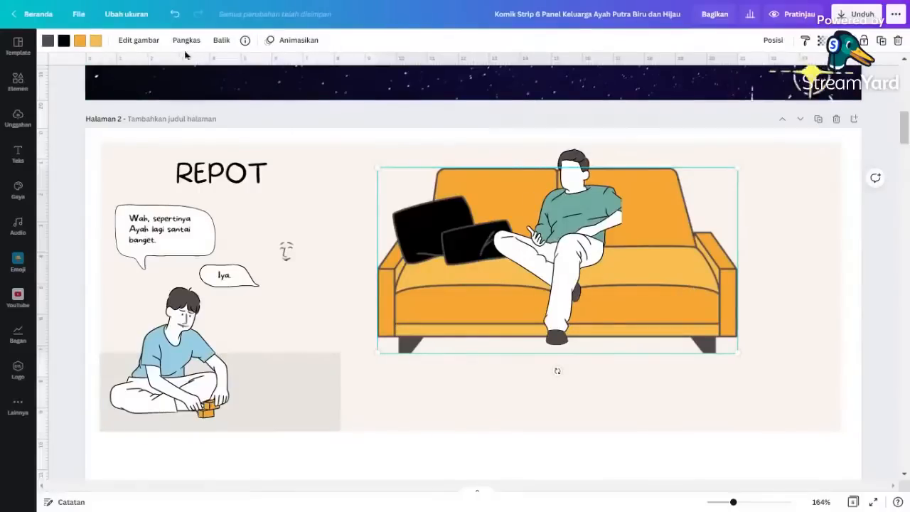
left_click(221, 41)
left_click(235, 67)
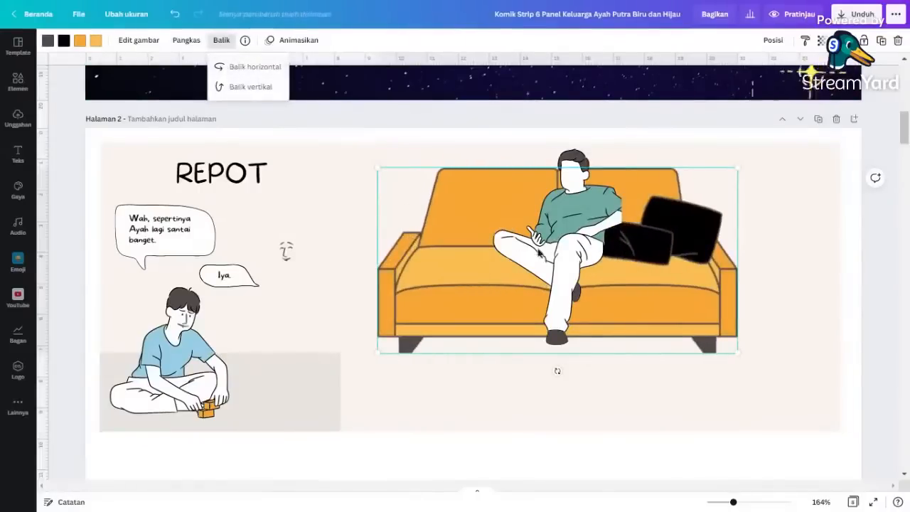
- Try the seated man lower in front of the sofa, then place him back on its middle seat, slightly higher
left_click(611, 234)
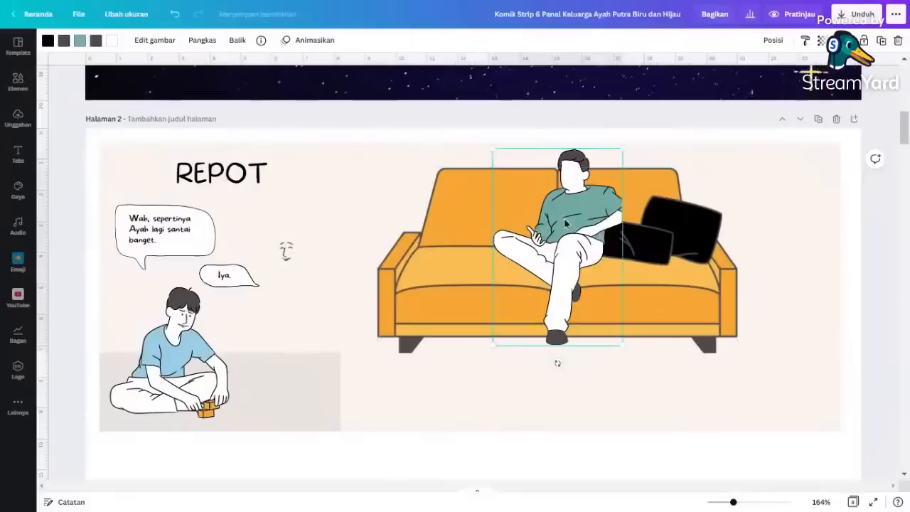
left_click_drag(565, 219, 562, 298)
left_click_drag(574, 342, 576, 346)
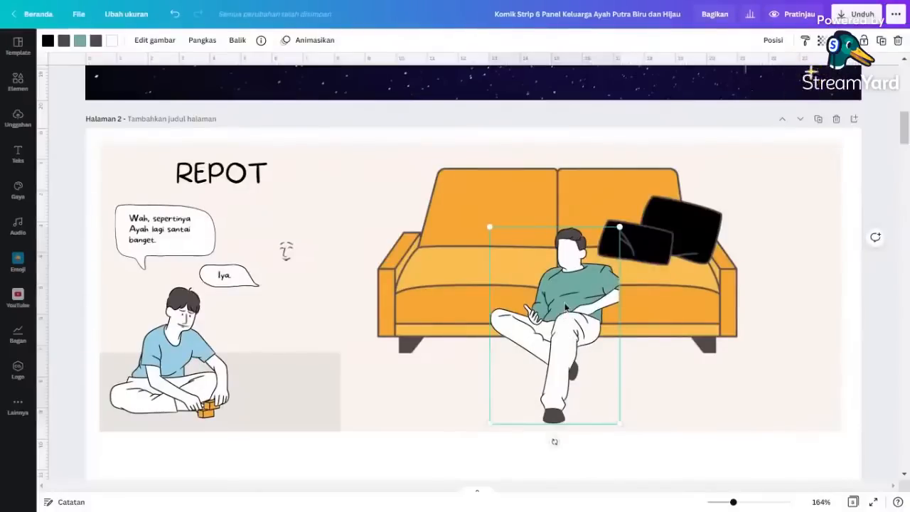
left_click_drag(568, 275, 562, 220)
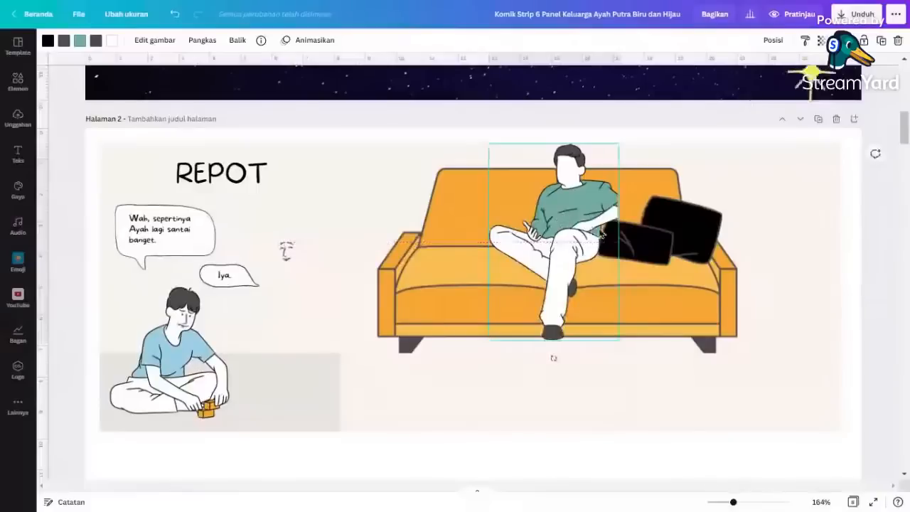
left_click(332, 311)
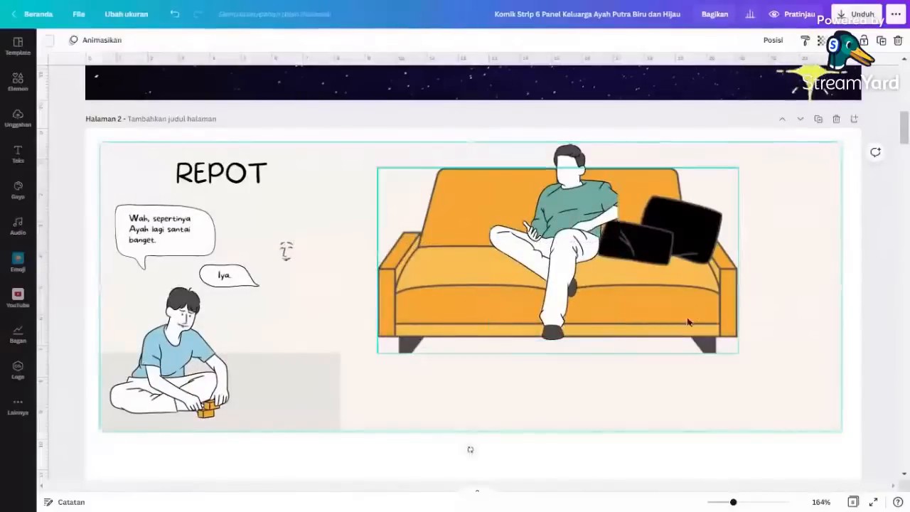
- Place the loose facial features onto the blank head of the man in the green shirt
left_click(285, 255)
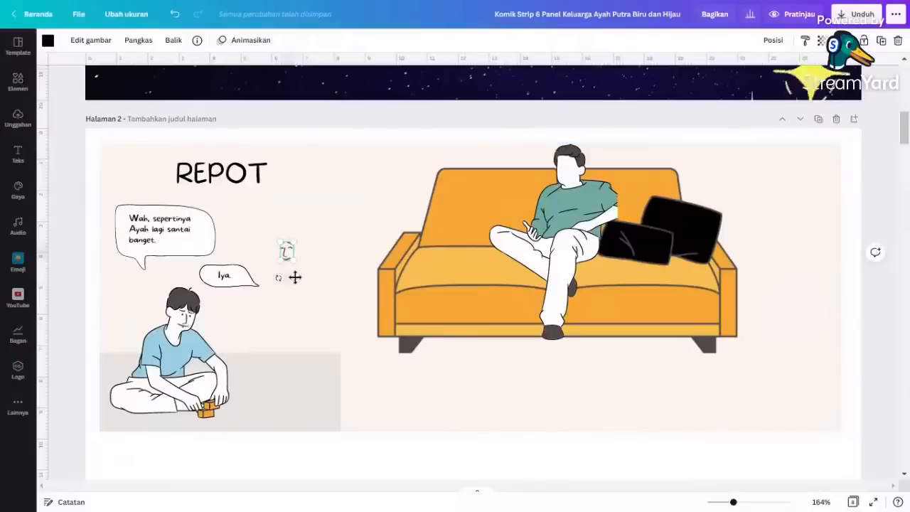
left_click_drag(310, 270, 573, 192)
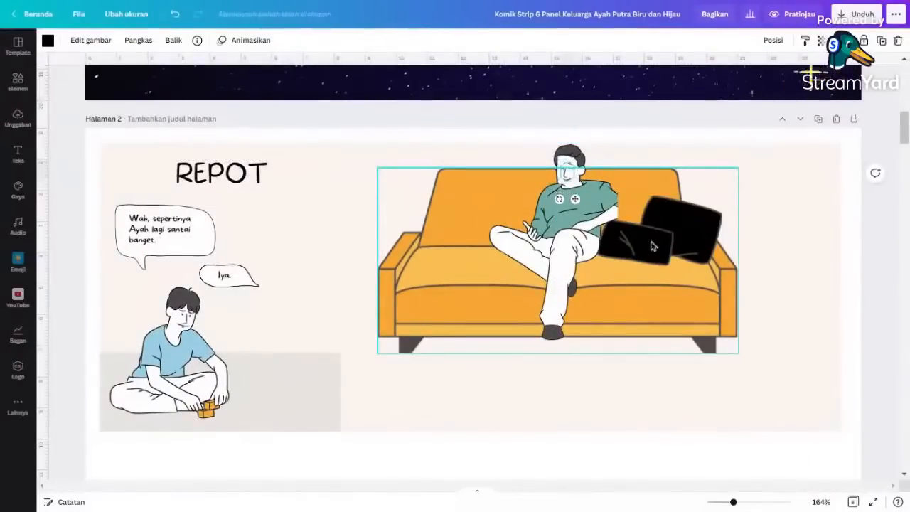
left_click(308, 227)
- Move the boy in the blue shirt closer to the sofa and put his facial features back on his head
left_click(202, 363)
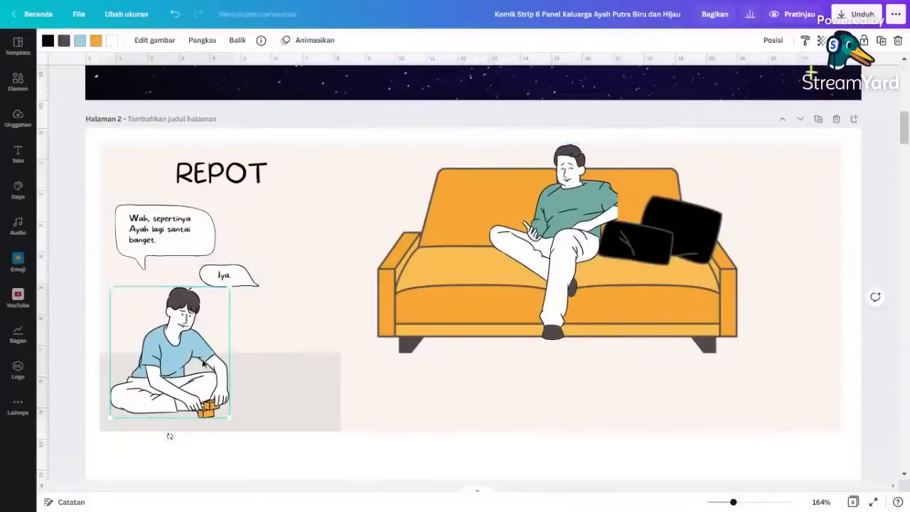
left_click_drag(166, 374, 276, 361)
left_click(186, 318)
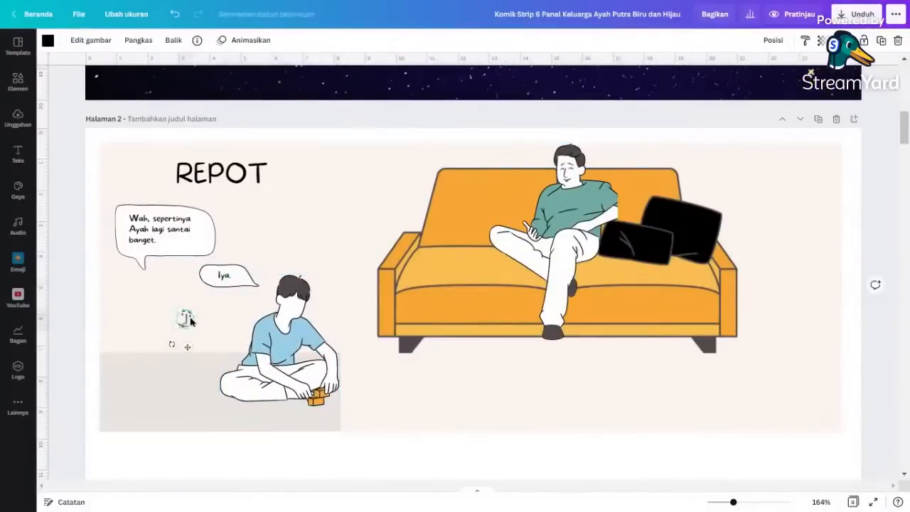
left_click_drag(188, 323, 291, 309)
left_click(291, 309)
- Stretch the grey floor strip across the full width of page 2's beige background
left_click(331, 408)
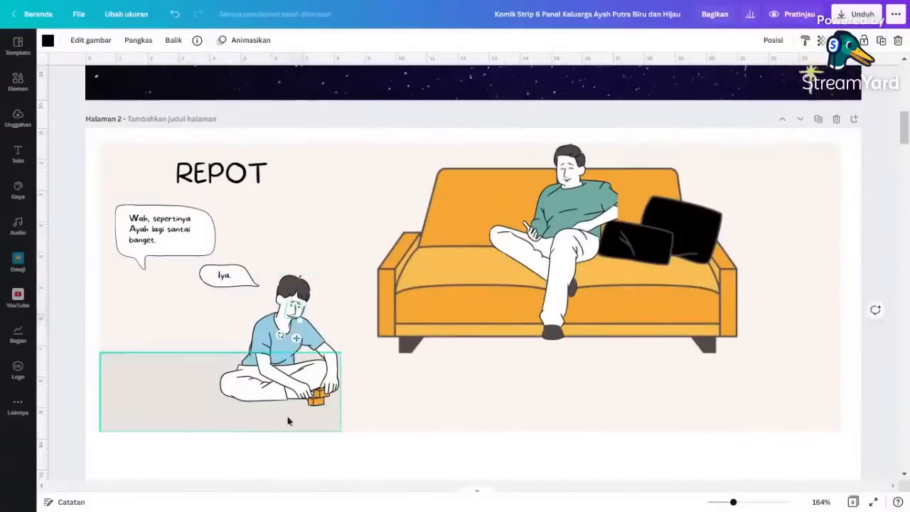
left_click_drag(405, 390, 840, 403)
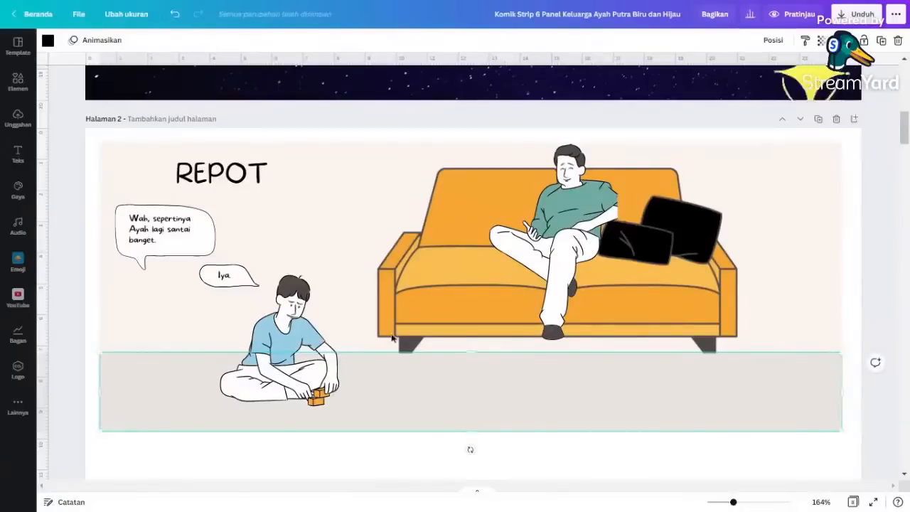
left_click(95, 217)
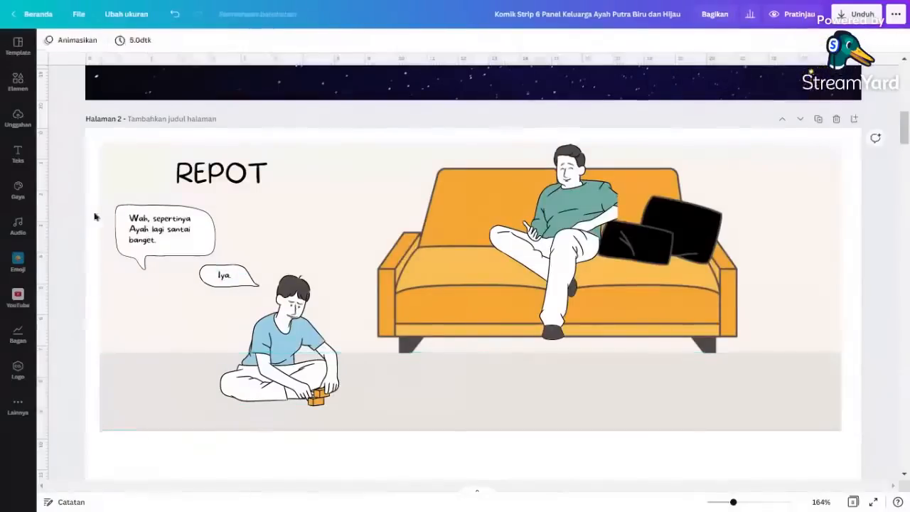
- Replace the REPOT title on page 2 with the copied narration text beginning "Di ruang tamu"
left_click(238, 182)
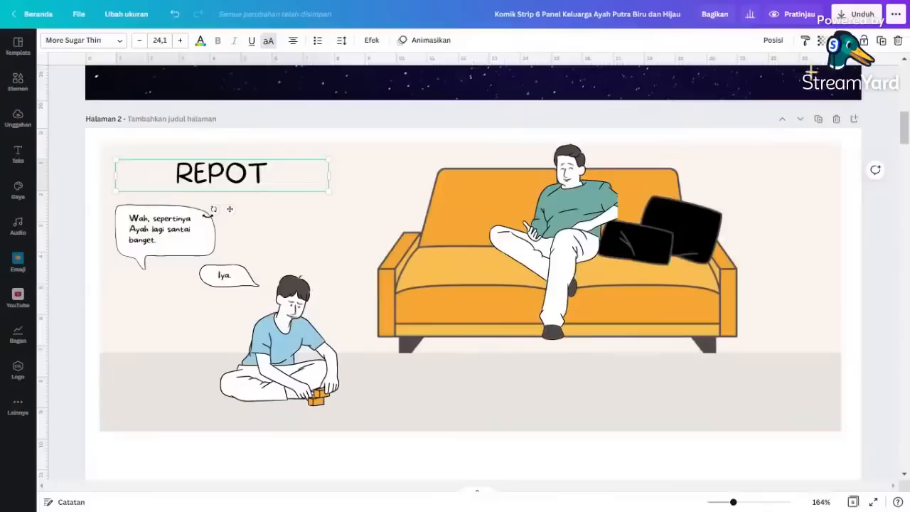
left_click(74, 264)
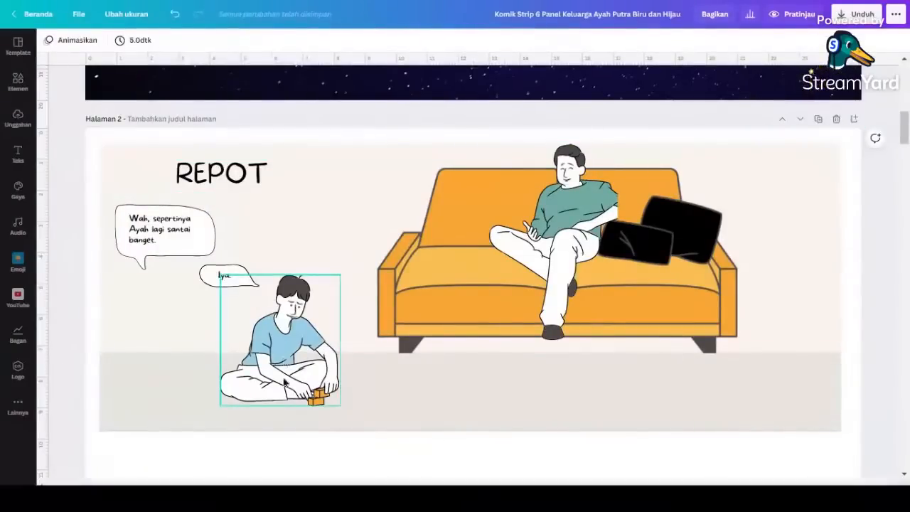
key("F11")
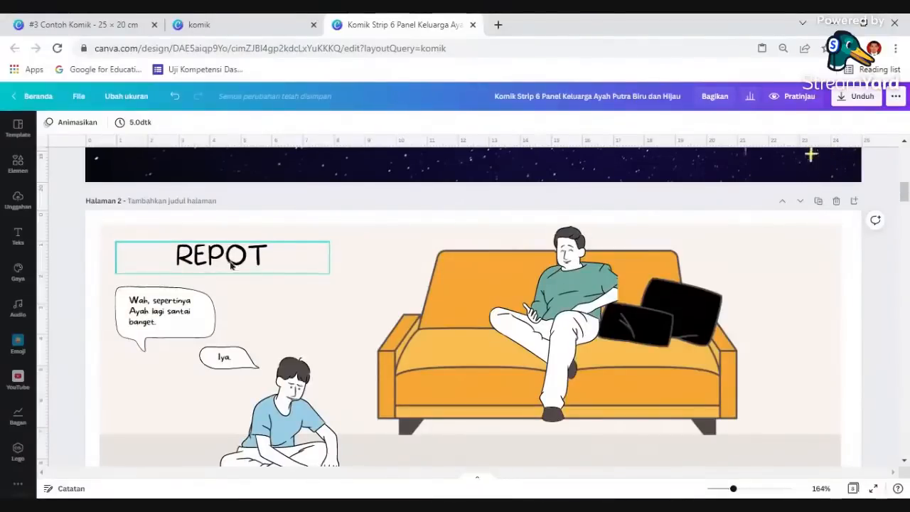
left_click(207, 260)
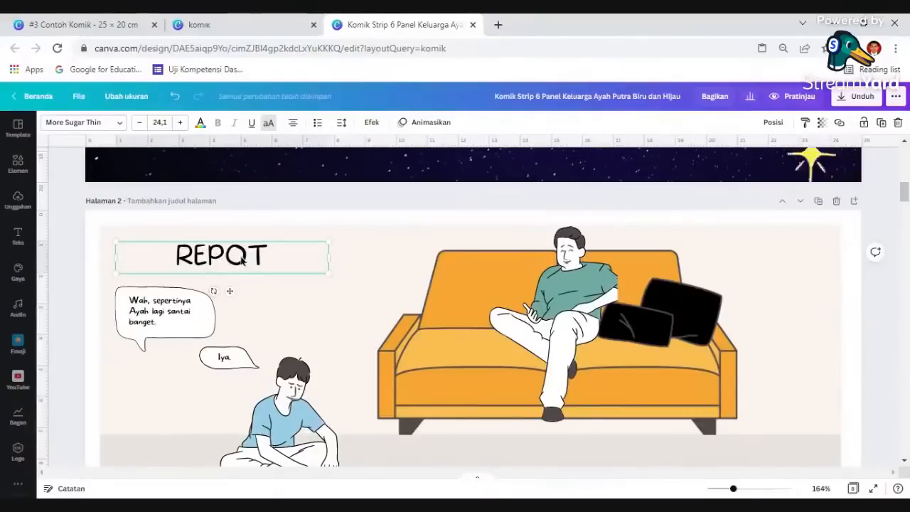
double_click(218, 260)
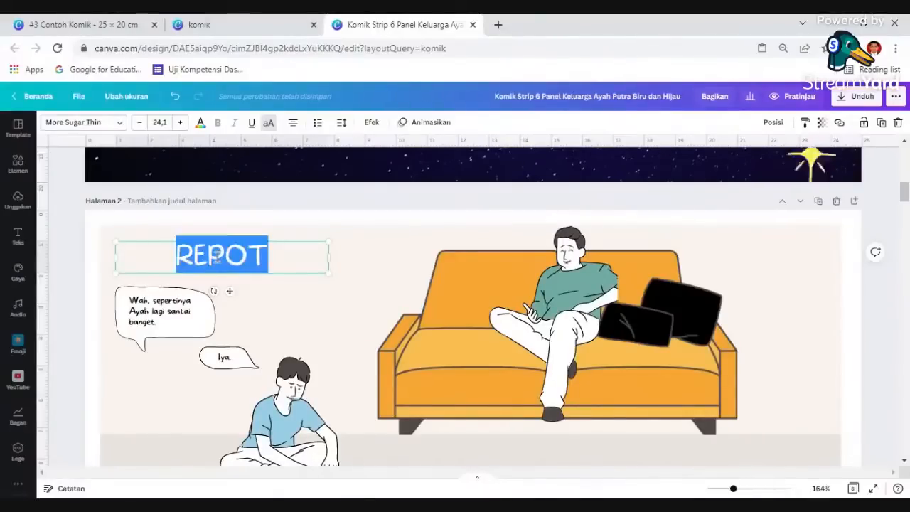
key("BackSpace")
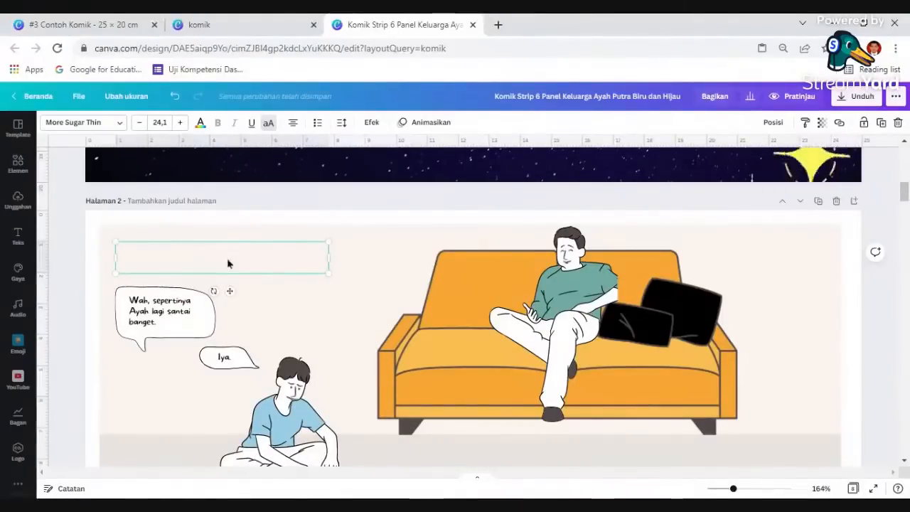
key("ctrl+v")
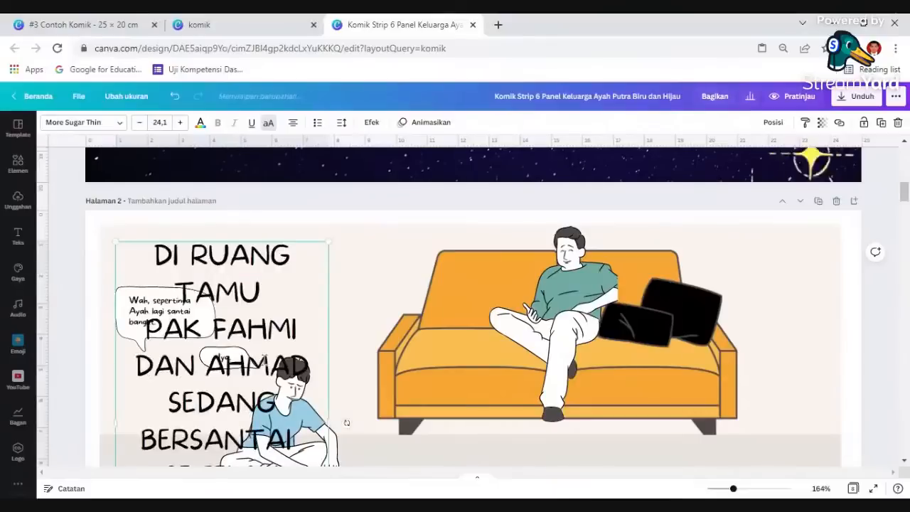
- Widen the narration text box on page 2, set its last line to size 12, and scale the box down to end before the sofa's backrest
scroll(232, 279, "down", 1)
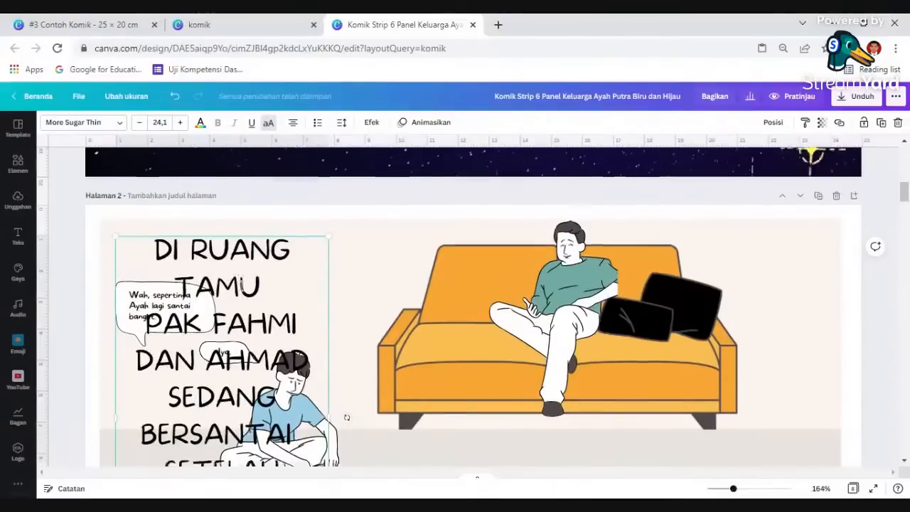
left_click_drag(375, 356, 595, 348)
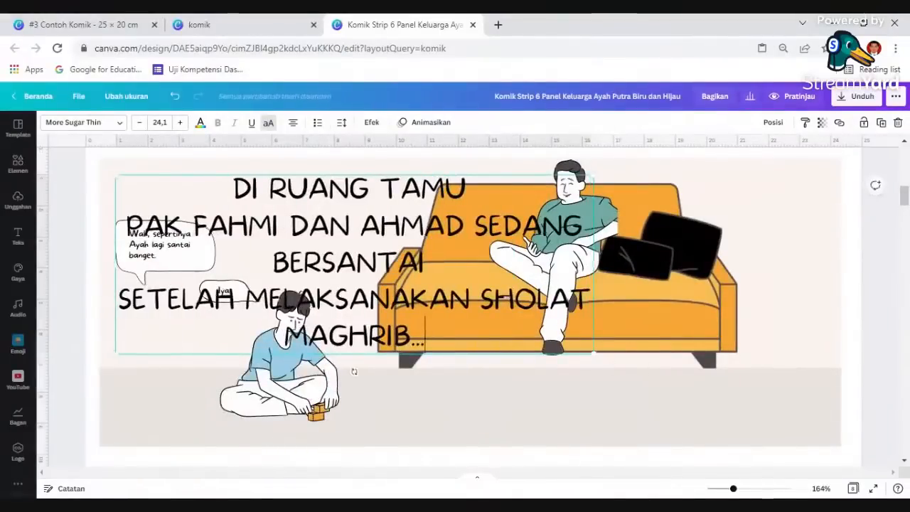
left_click(158, 123)
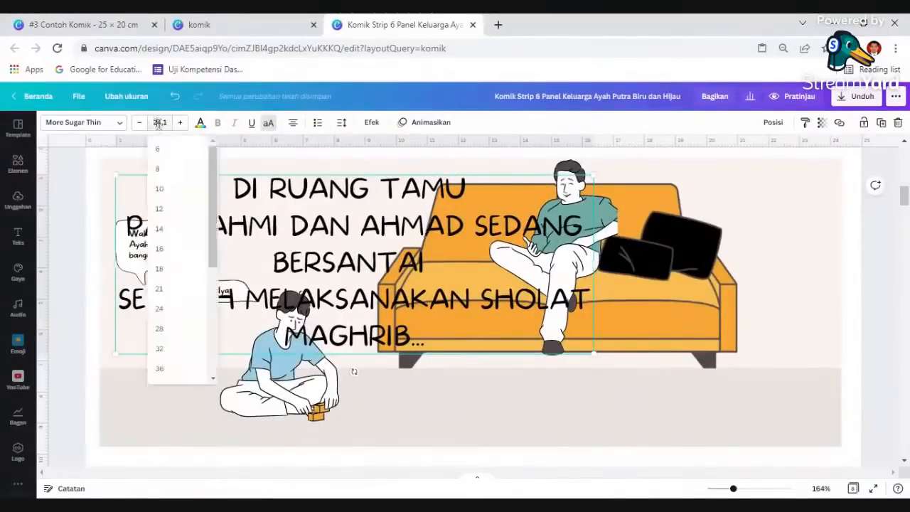
left_click(165, 209)
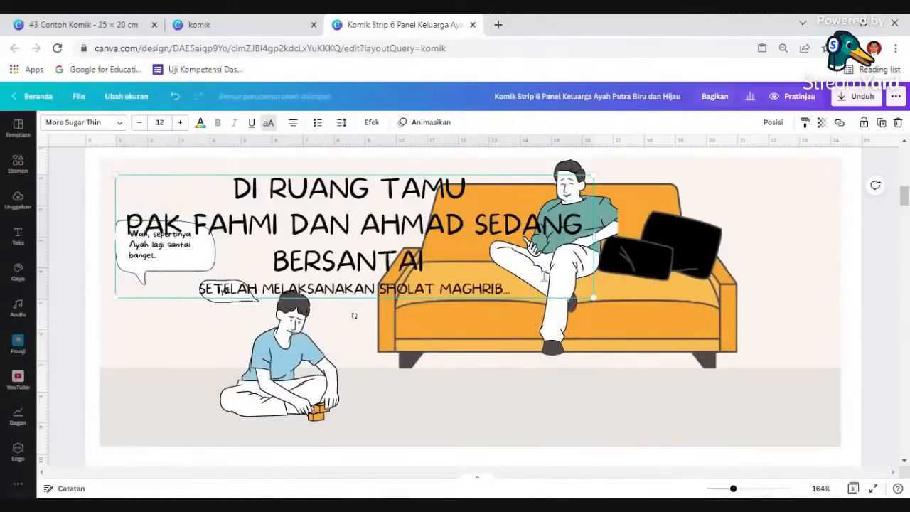
left_click_drag(592, 297, 416, 252)
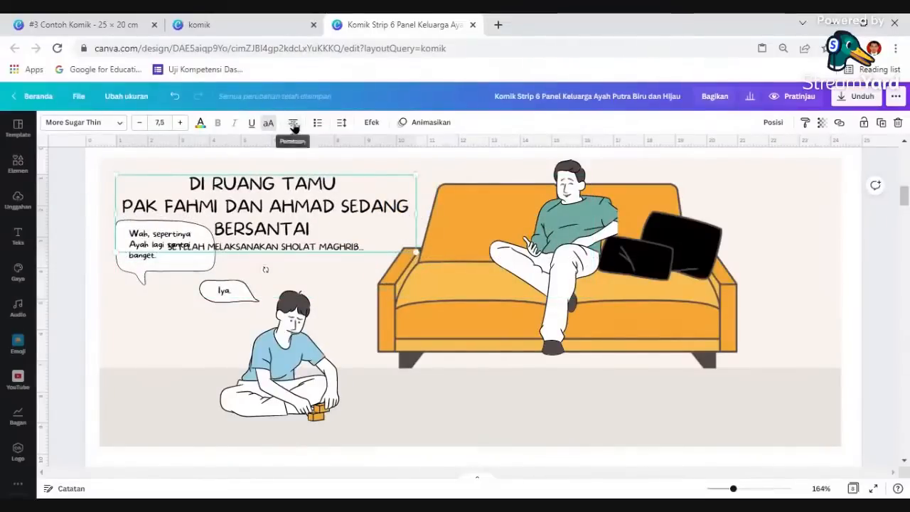
- Left-align the narration's last line and remove the line breaks so the text forms one continuous paragraph
left_click(292, 123)
left_click(225, 204)
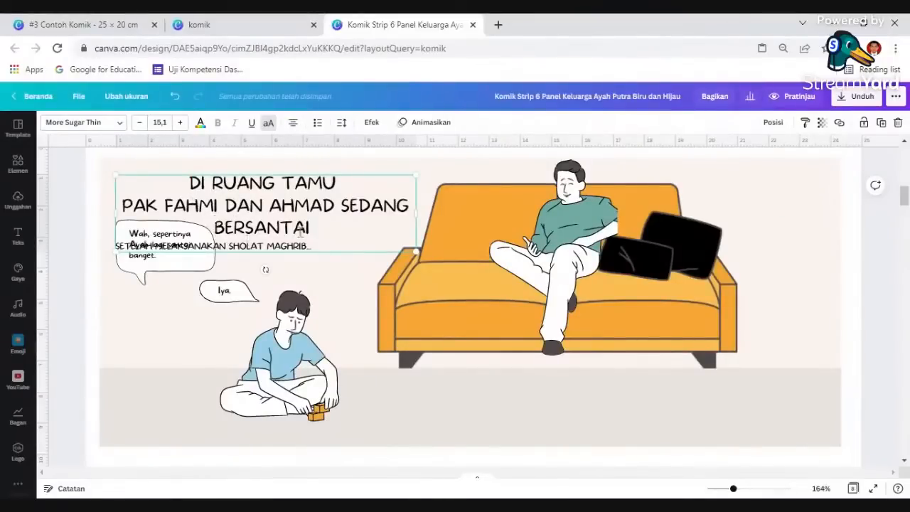
key("Delete")
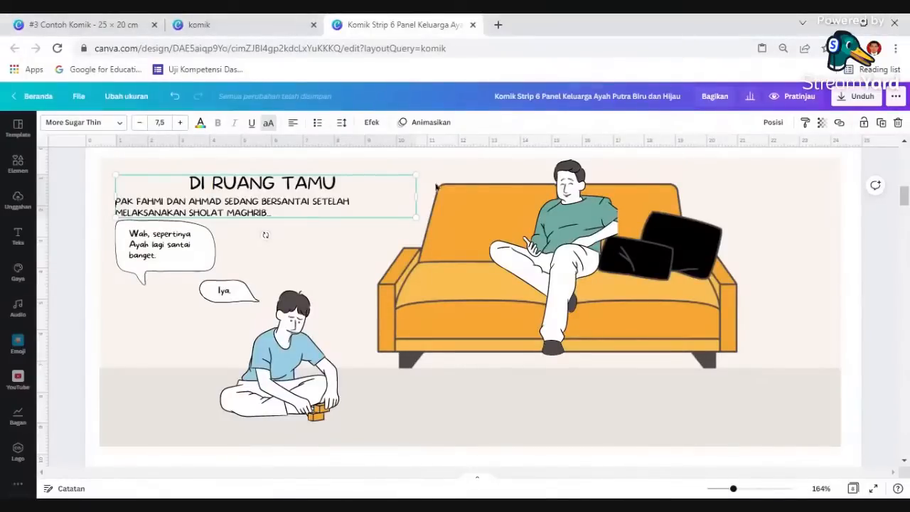
key("BackSpace")
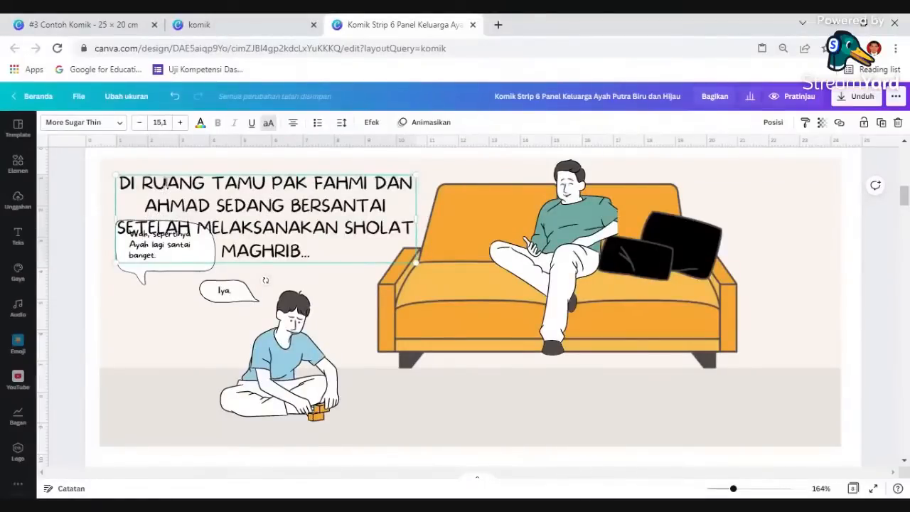
- Left-align the whole narration at size 12 and scale its text box down to font size 9.2
key("ctrl+a")
left_click(160, 122)
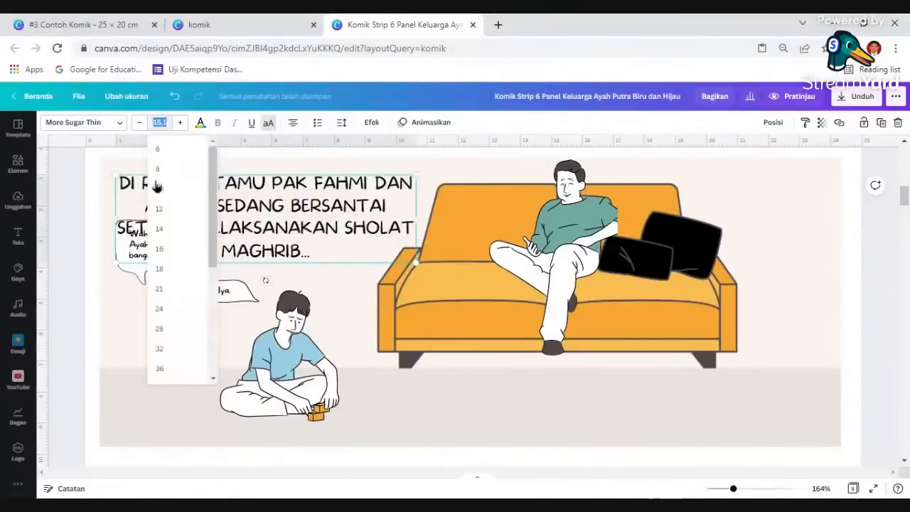
left_click(169, 207)
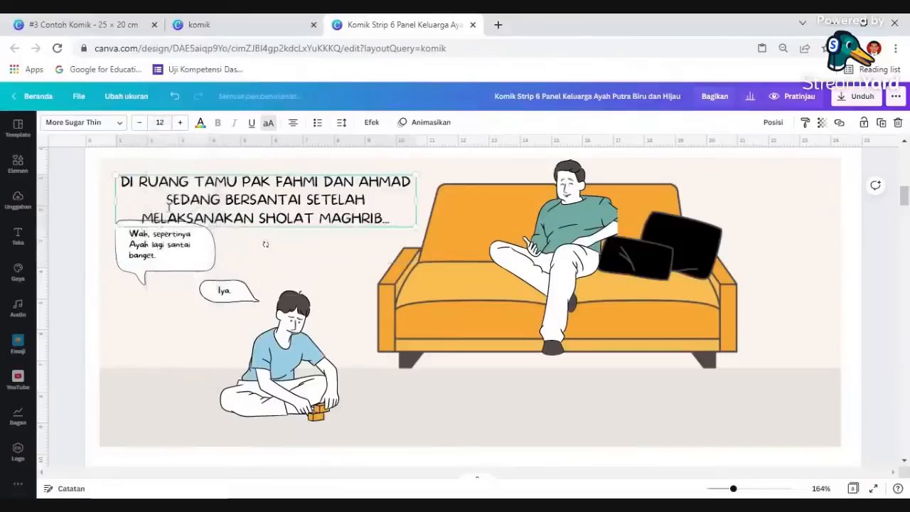
left_click(291, 125)
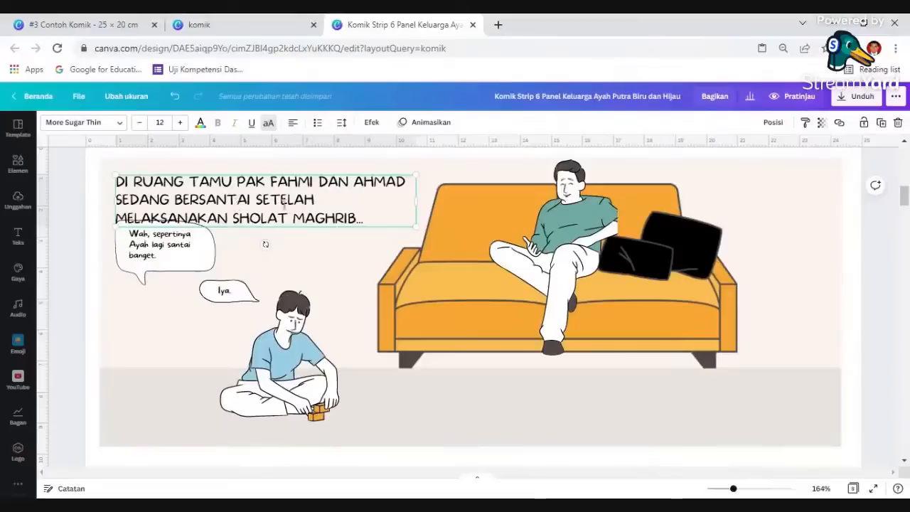
left_click_drag(416, 225, 345, 213)
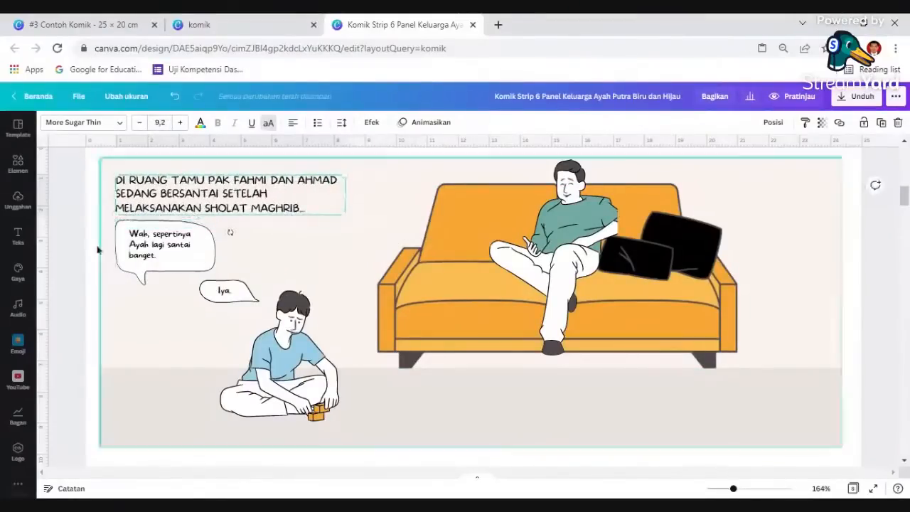
left_click(77, 232)
left_click(188, 201)
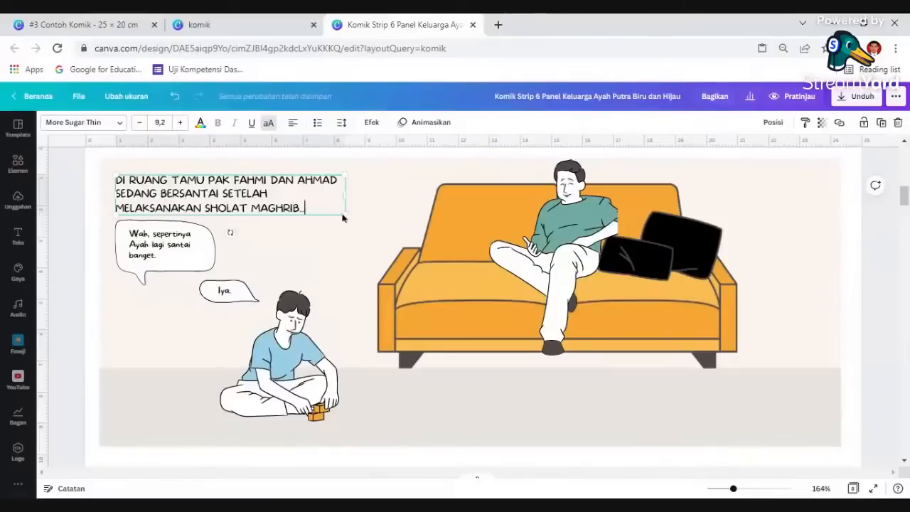
- Move the "Wah, sepertinya" bubble above the boy's head, then clear the "Iya." text and nudge its empty bubble closer to him
left_click(169, 254)
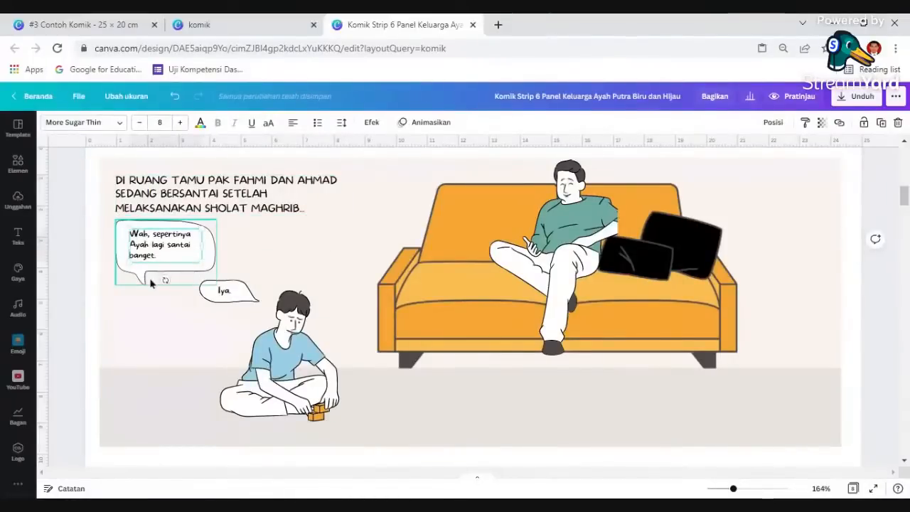
left_click_drag(142, 273, 309, 284)
left_click(224, 291)
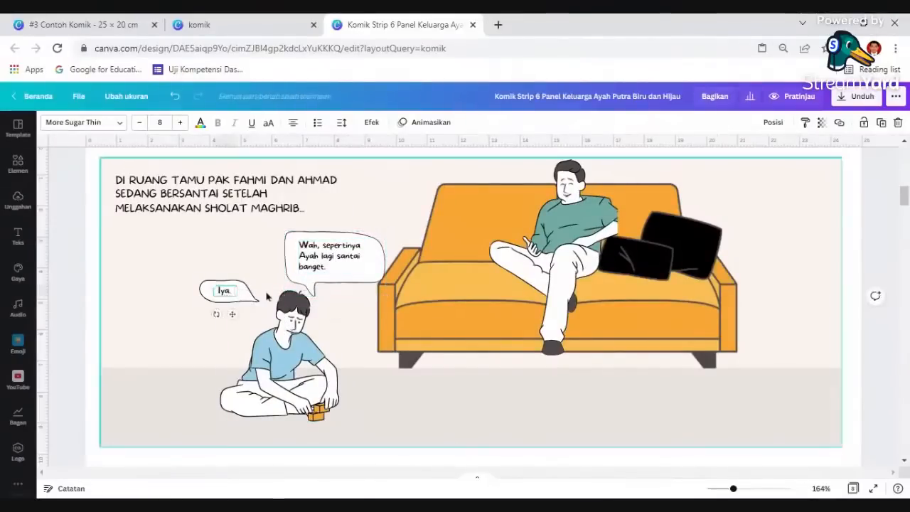
key("Delete")
mouse_move(228, 294)
left_mouse_down()
mouse_move(364, 255)
mouse_move(313, 288)
mouse_move(220, 284)
mouse_move(228, 287)
left_mouse_up()
- Move the "Wah, sepertinya" speech bubble together with its text beside the head of the man on the sofa
left_click(333, 259)
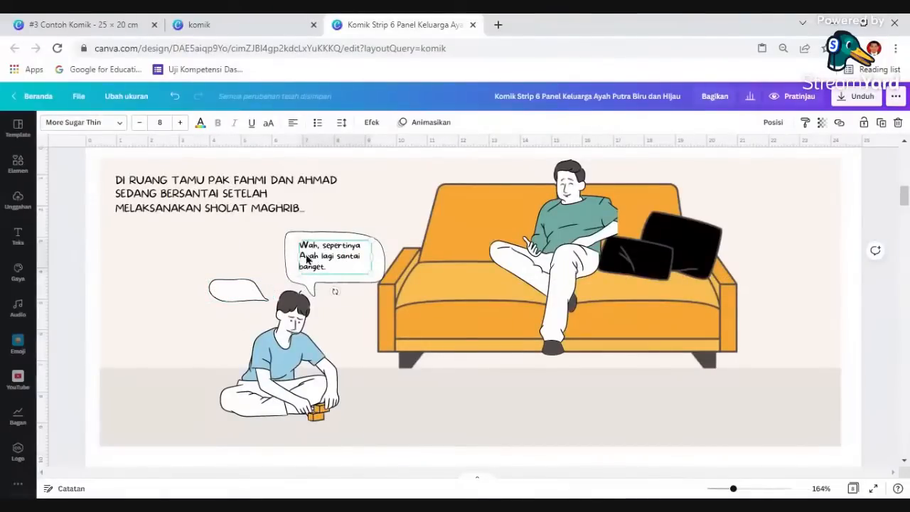
left_click(267, 255)
left_click(295, 262)
left_click(321, 260, "shift")
left_click_drag(321, 261, 467, 182)
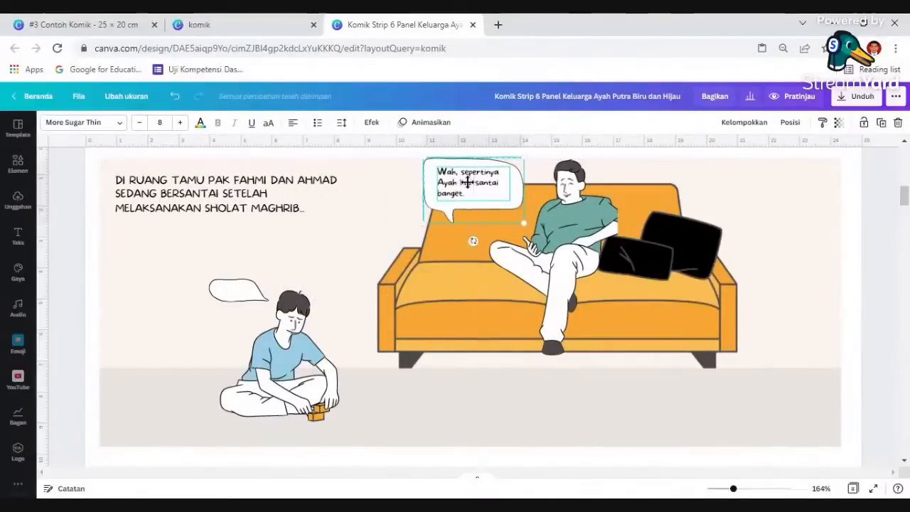
- Tilt the man's speech bubble counterclockwise and flip it horizontally so its tail points toward him
left_click(388, 212)
left_click(456, 220)
left_click_drag(471, 241, 492, 225)
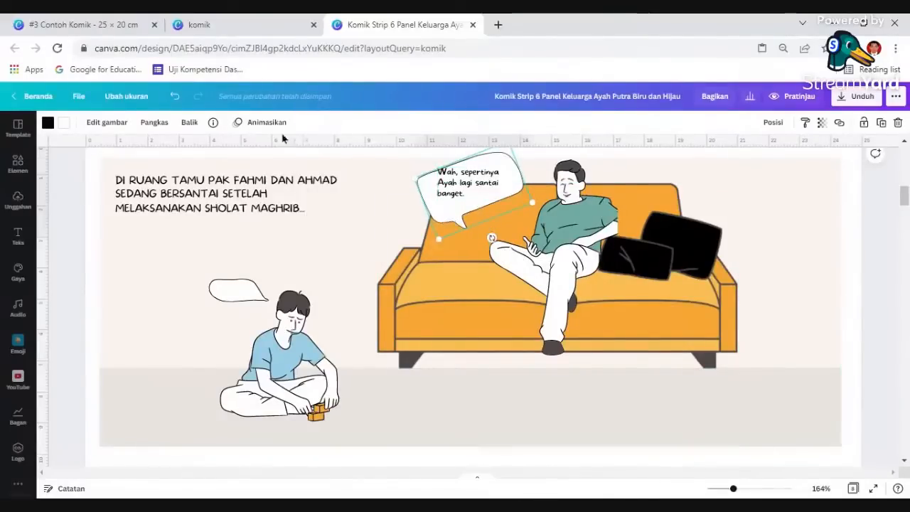
left_click(189, 123)
left_click(230, 151)
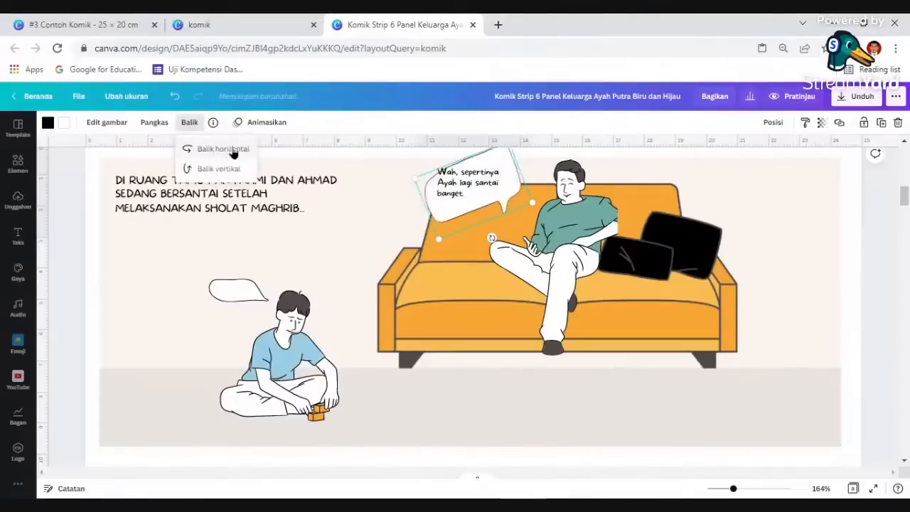
- Shift the "Wah, sepertinya Ayah lagi santai banget." text slightly down inside the tilted speech bubble
left_click(355, 211)
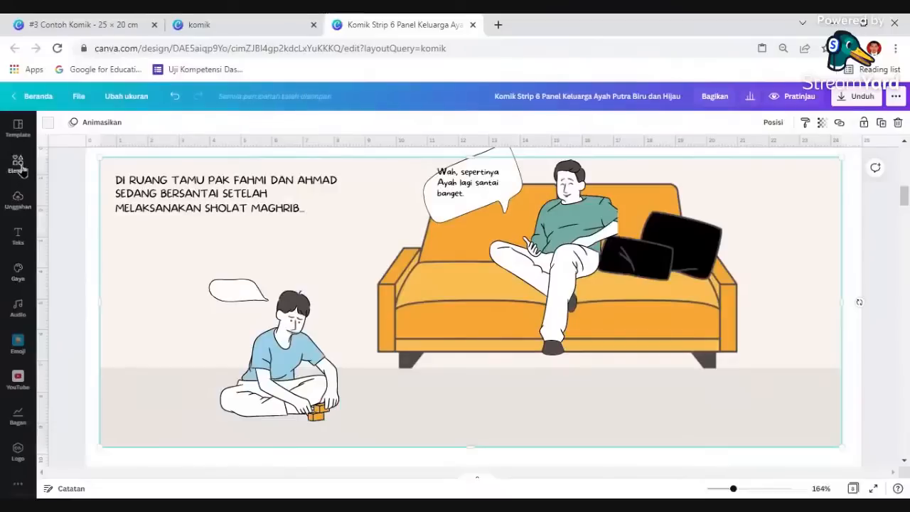
left_click(479, 194)
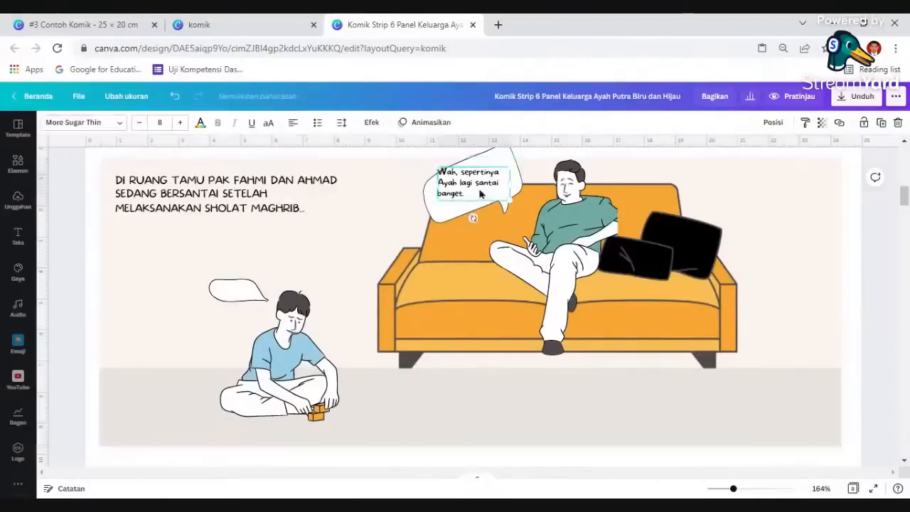
left_click_drag(471, 192, 476, 201)
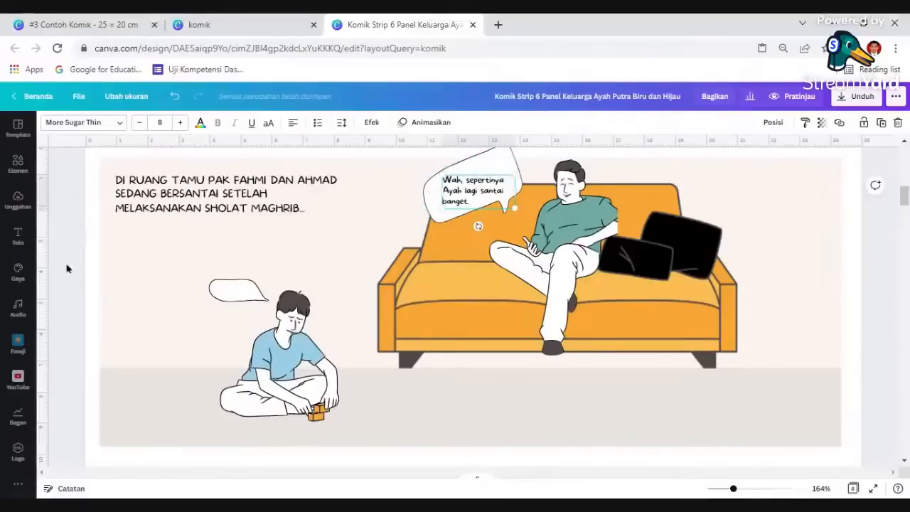
- Copy the first speech bubble in the upper row of the SET ILUSTRASI collection on page 7
scroll(542, 283, "down", 5)
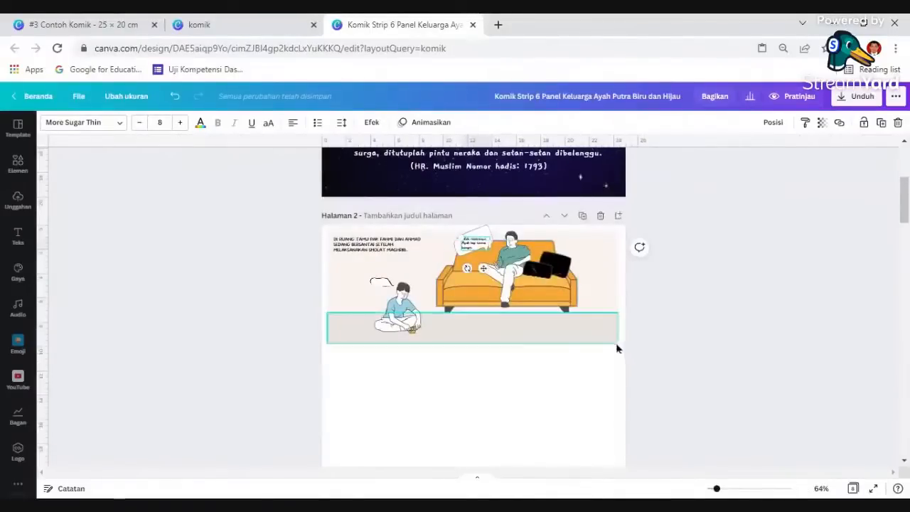
scroll(507, 347, "down", 5)
scroll(516, 363, "down", 10)
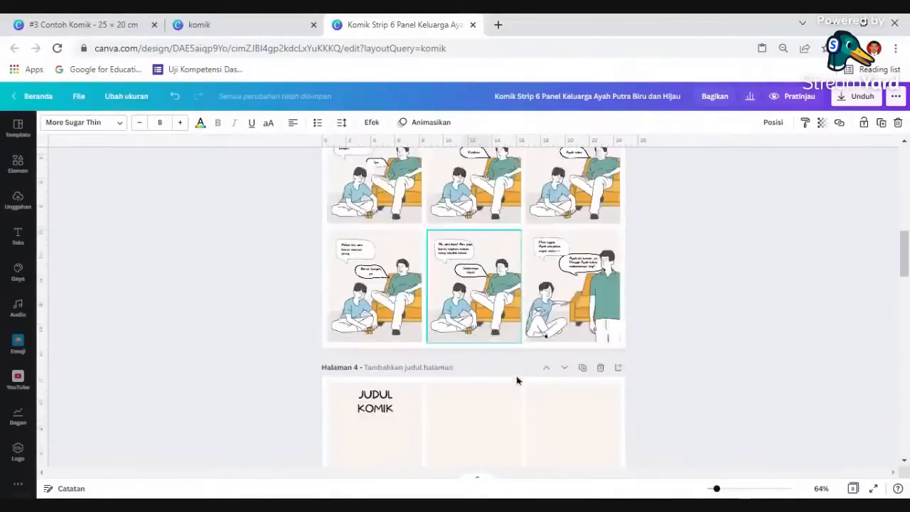
scroll(513, 389, "down", 6)
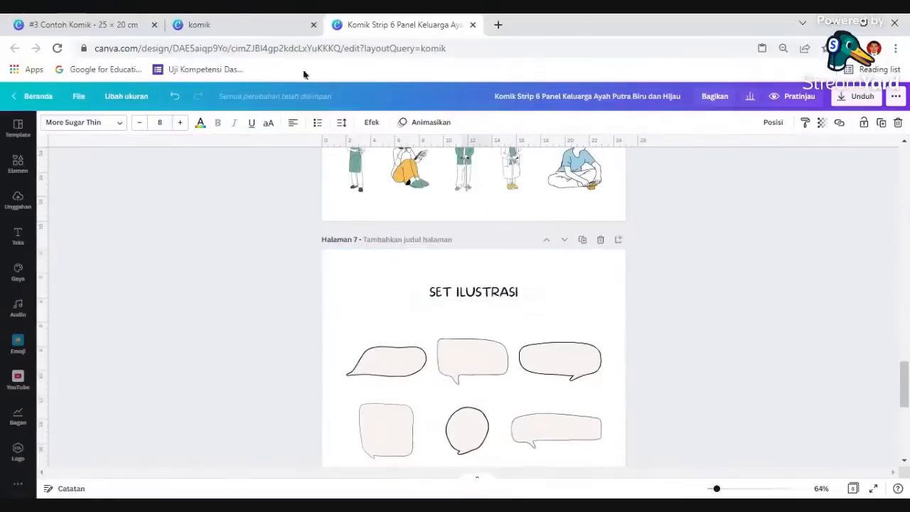
left_click(113, 22)
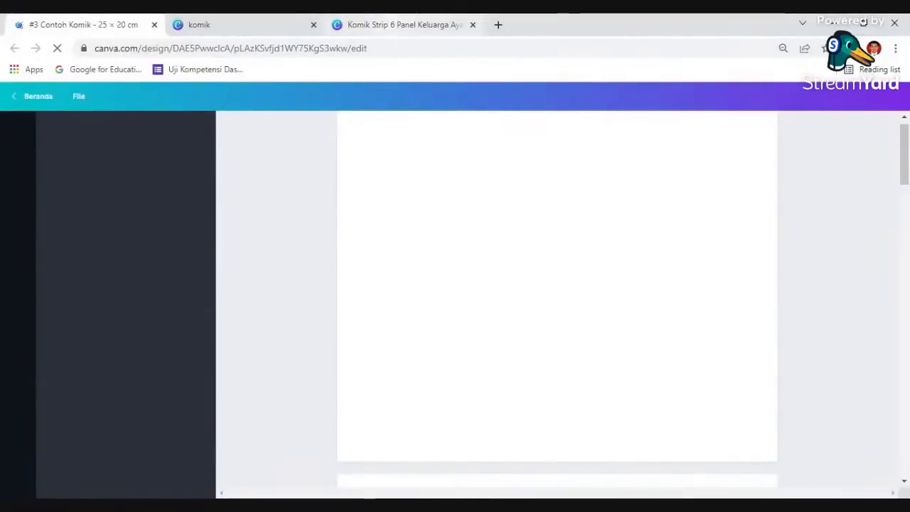
left_click(391, 23)
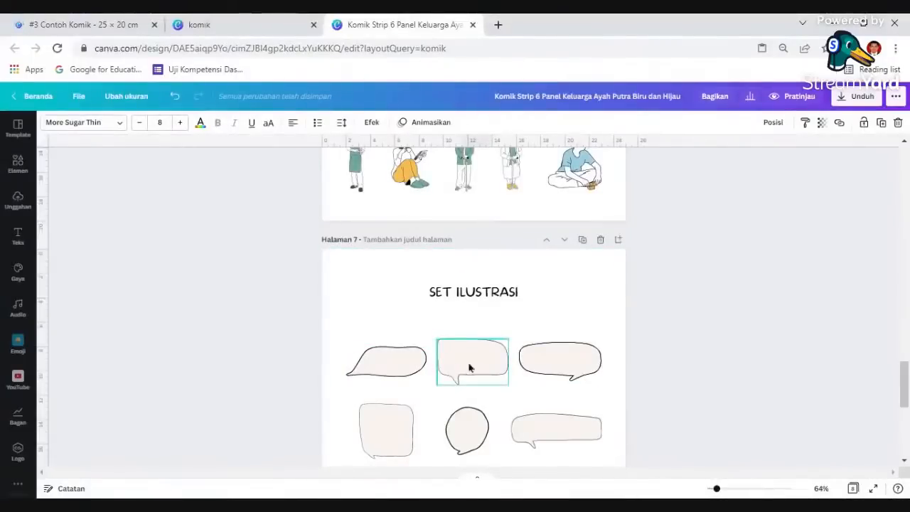
left_click(410, 361)
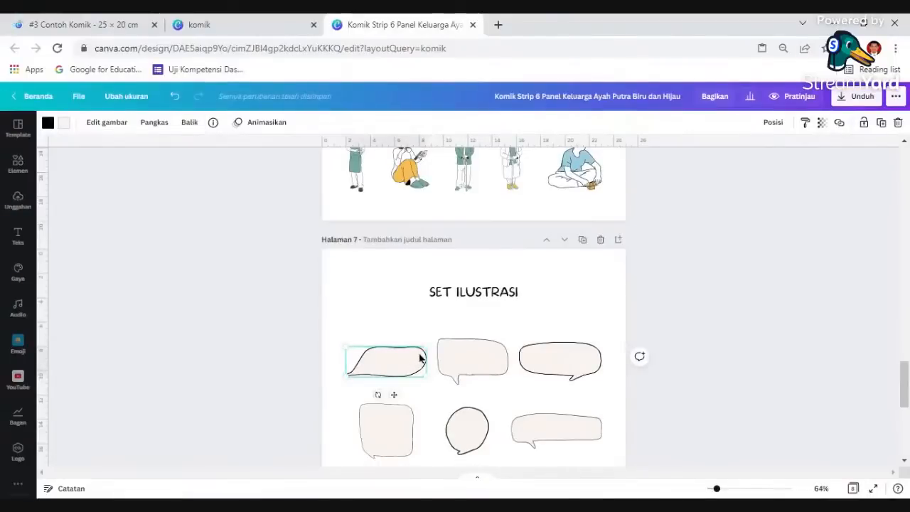
- Paste the copied speech bubble on page 2 and place it in the blank area below the sofa scene
scroll(900, 376, "up", 5)
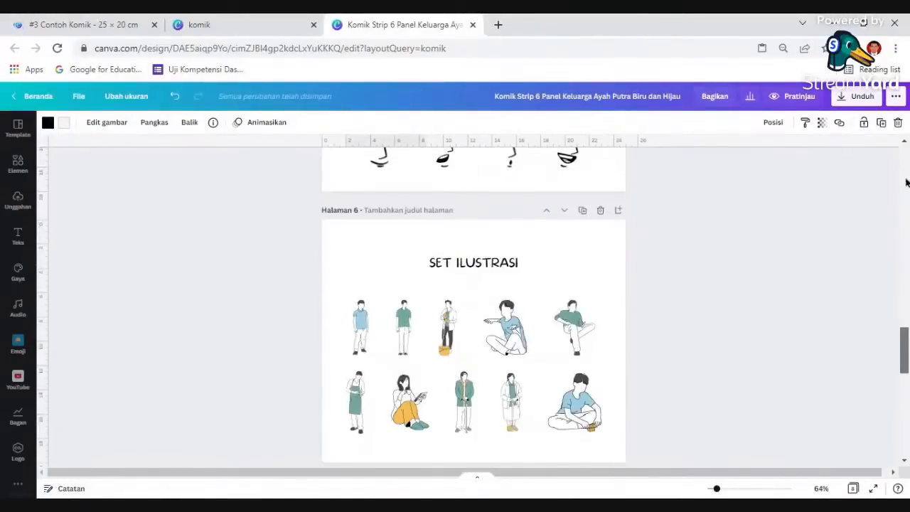
left_click_drag(906, 182, 905, 177)
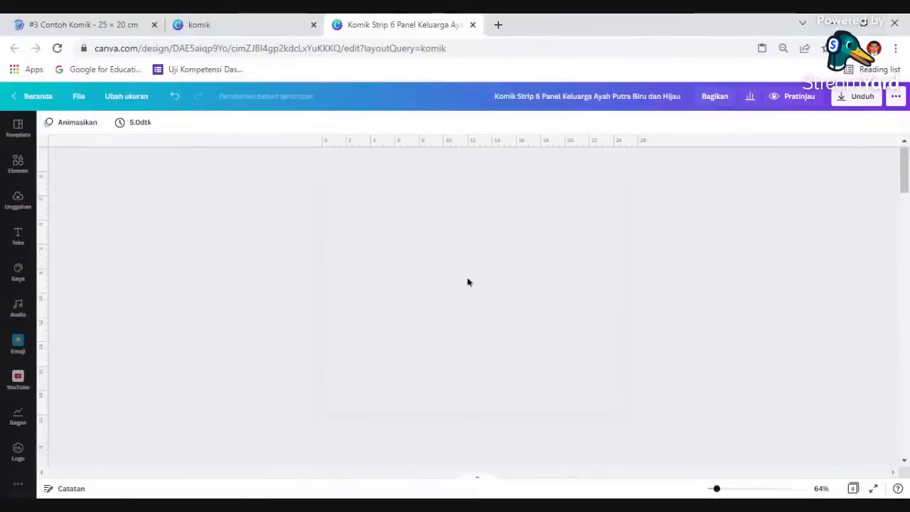
scroll(666, 272, "down", 1)
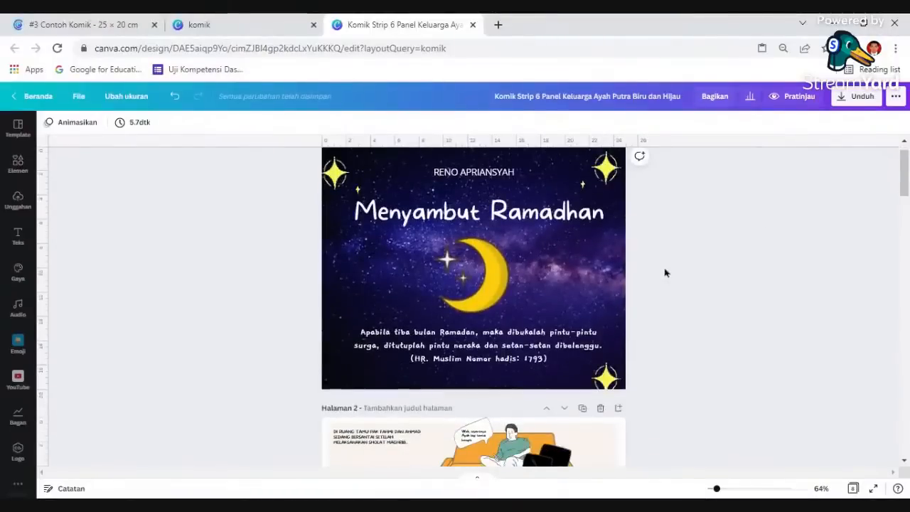
scroll(665, 272, "down", 3)
scroll(664, 278, "down", 1)
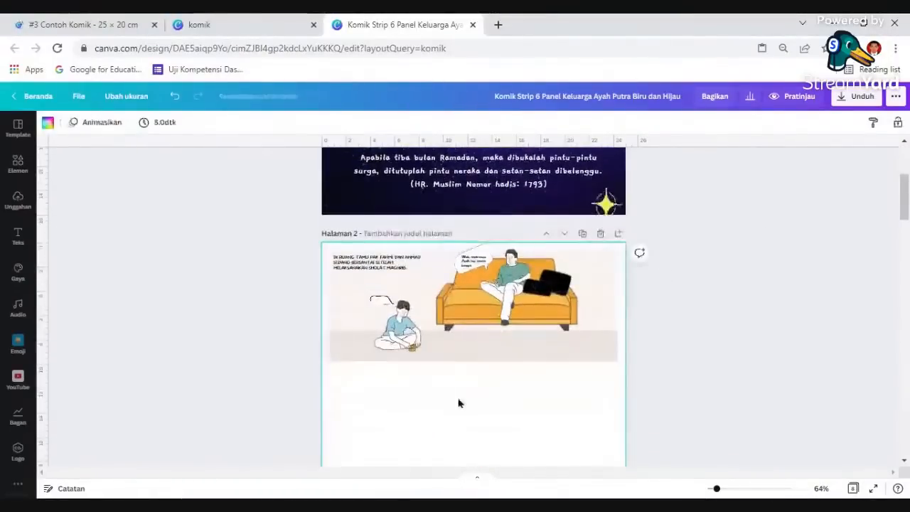
key("ctrl+v")
left_click_drag(384, 353, 474, 258)
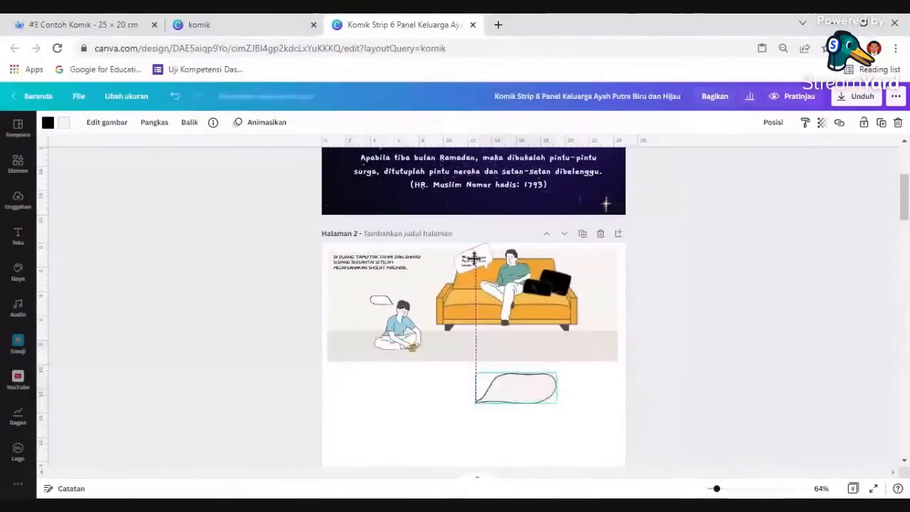
left_click(637, 384)
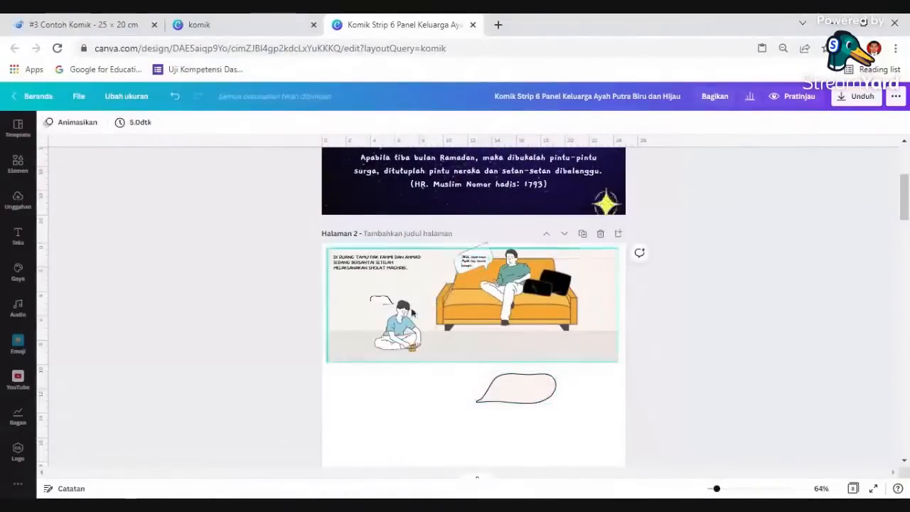
left_click(515, 378)
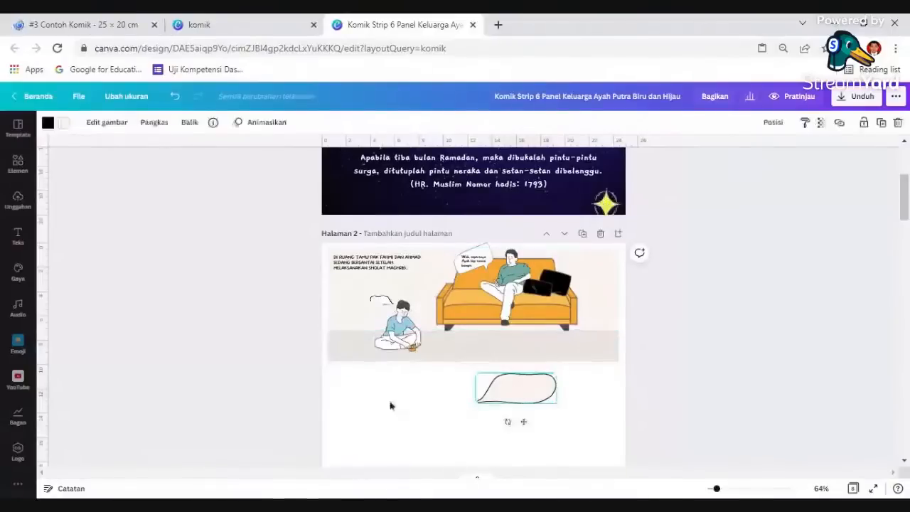
- Move the "Wah, sepertinya Ayah lagi santai banget." text out of the tilted speech bubble and delete that bubble
left_click(339, 407)
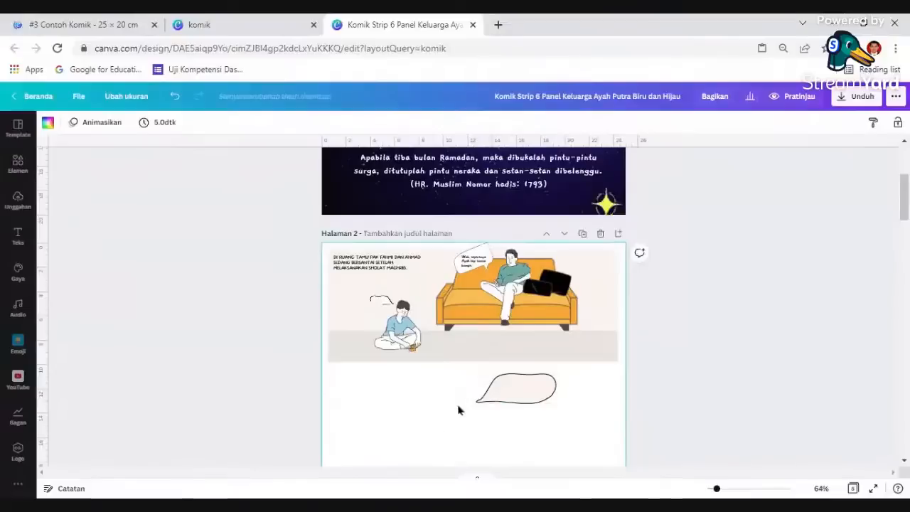
left_click(207, 375)
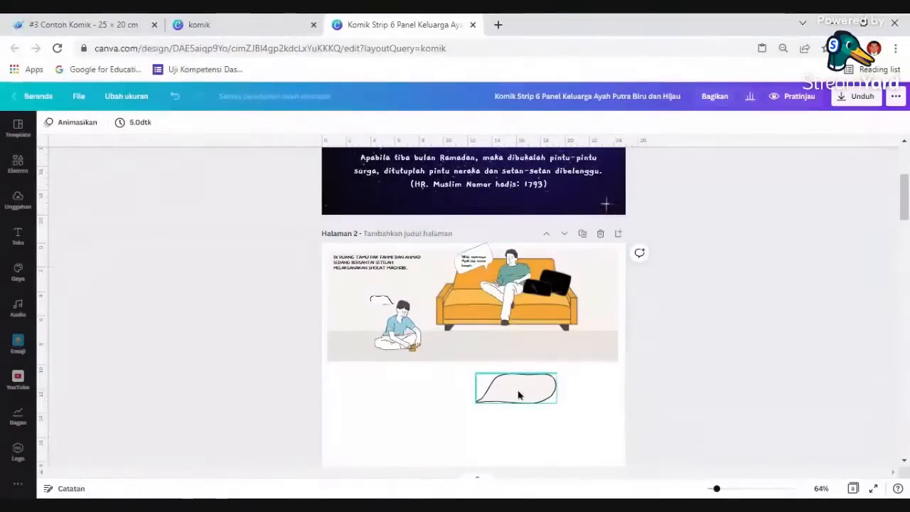
left_click(725, 488)
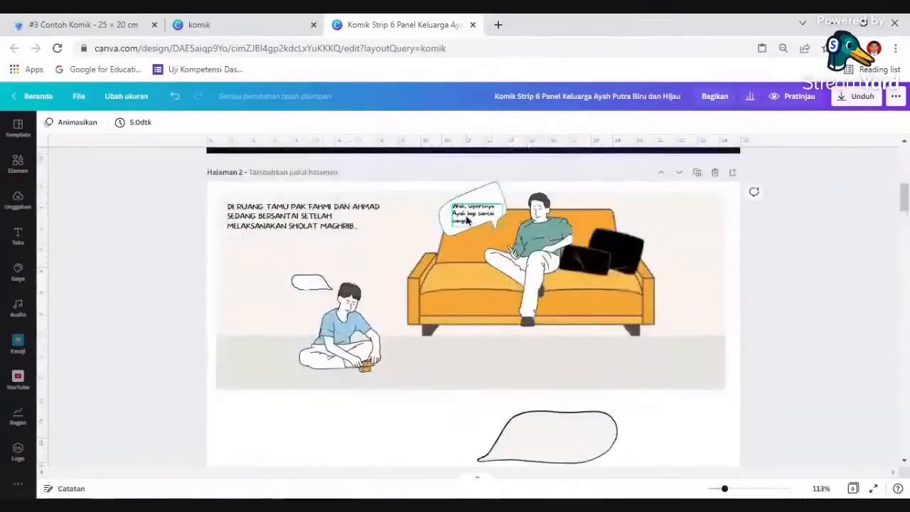
left_click(467, 221)
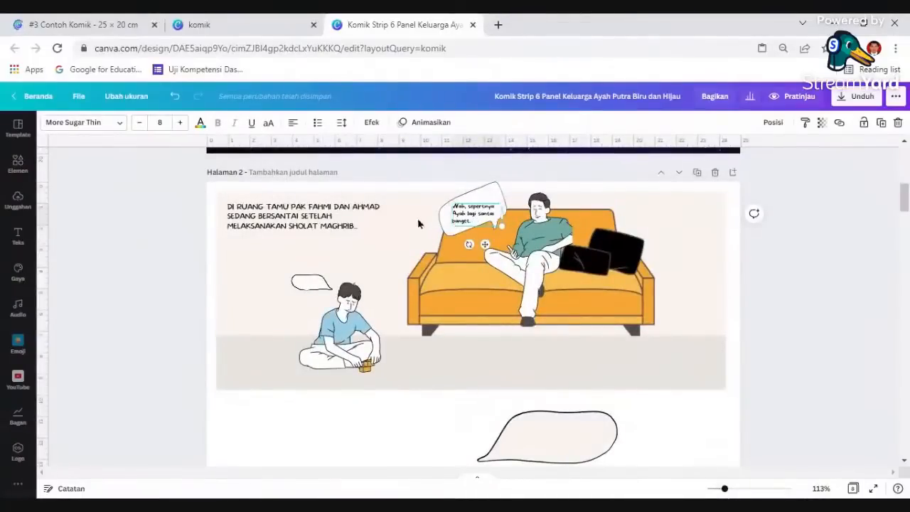
left_click_drag(473, 213, 418, 224)
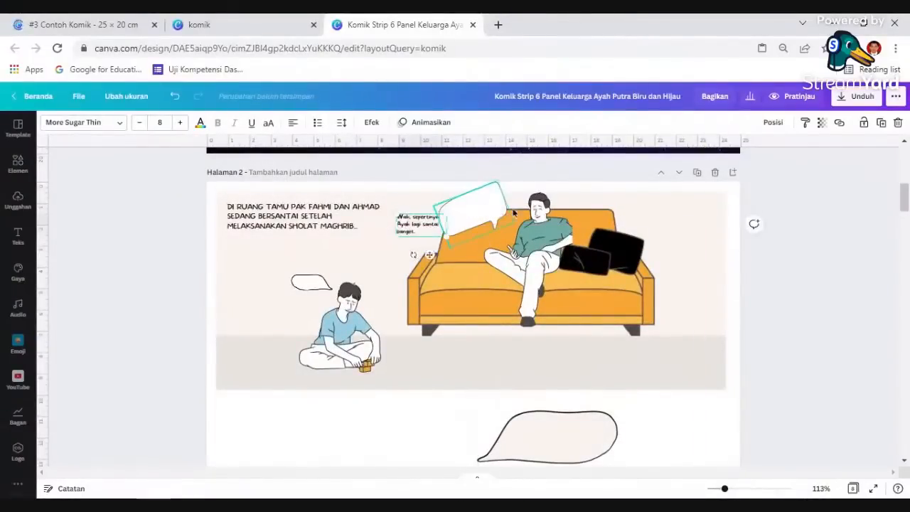
left_click(512, 212)
key("Delete")
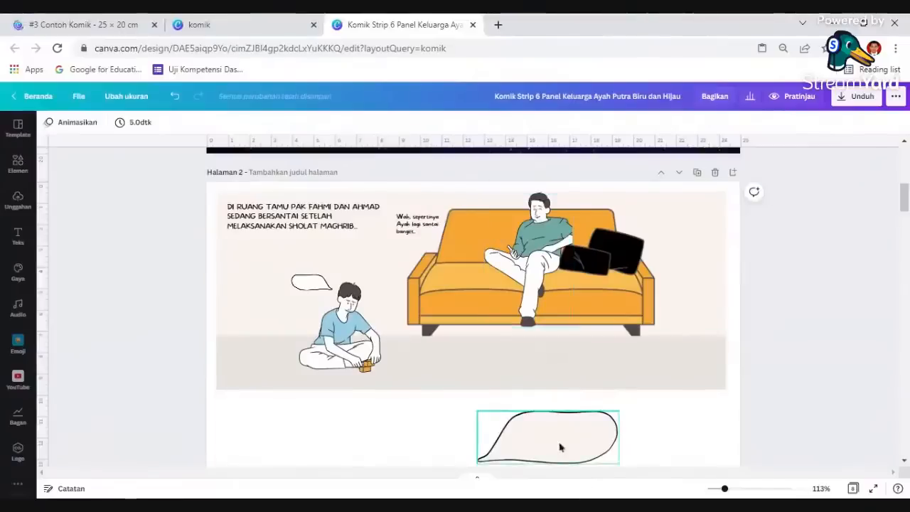
- Move the pasted speech bubble beside the man's head and shrink it so its tail points at his face
left_click(559, 446)
left_click_drag(559, 442, 638, 219)
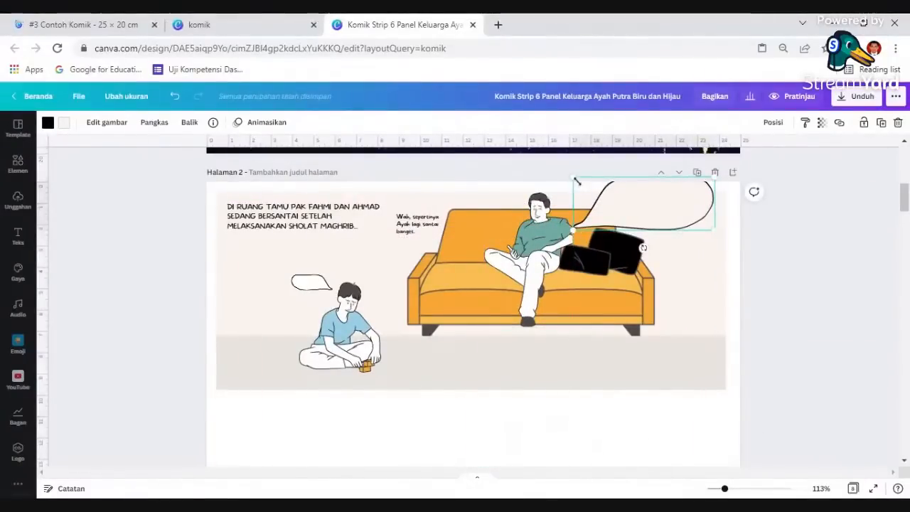
left_click_drag(705, 225, 626, 211)
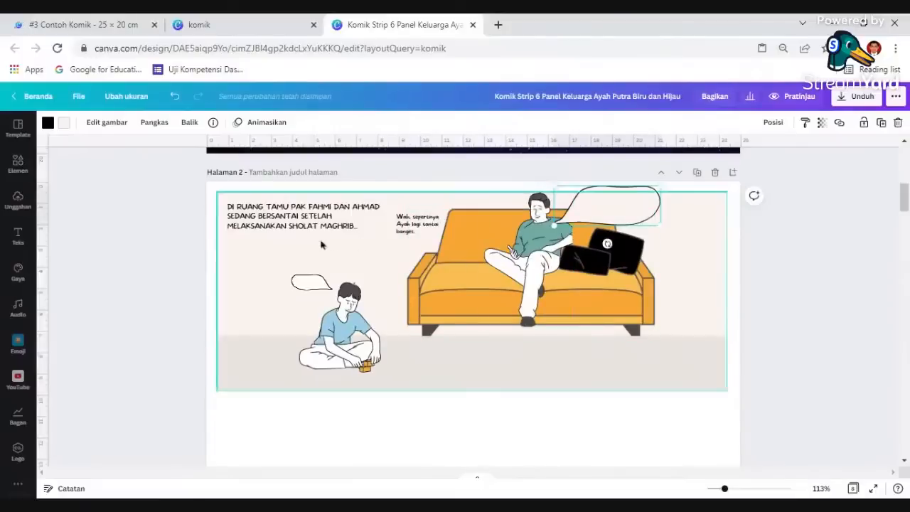
left_click(256, 282)
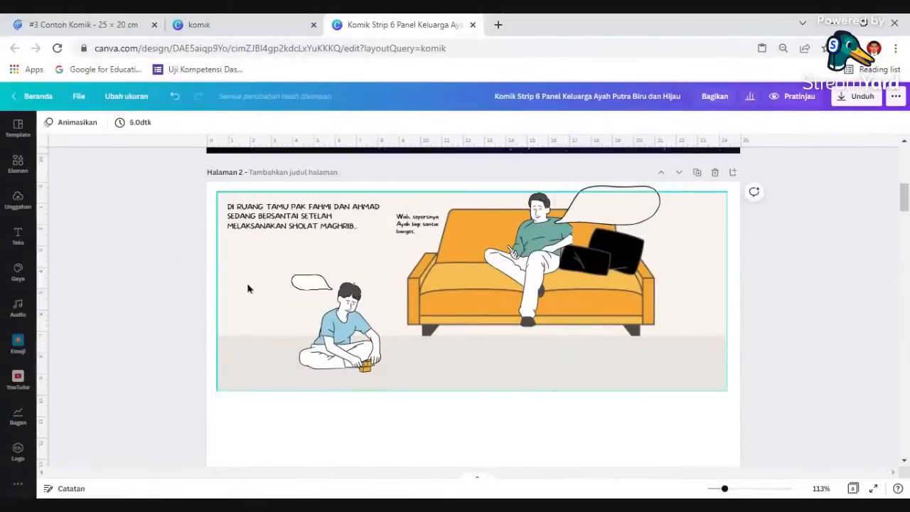
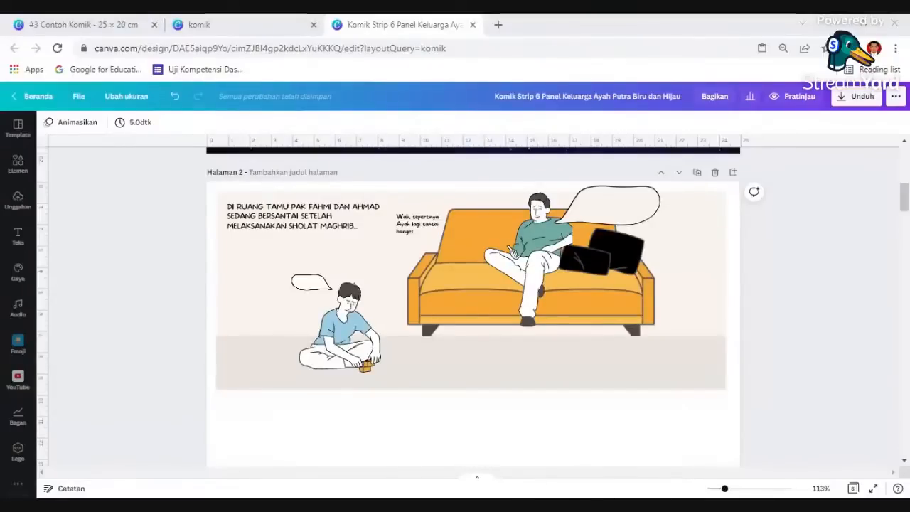
- Replace the loose text with the father's question ending "sekarang sudah bulan rajab ya?" and the son's reply "iya Pa, betul .. memangnya ada apa ?"
left_click(418, 226)
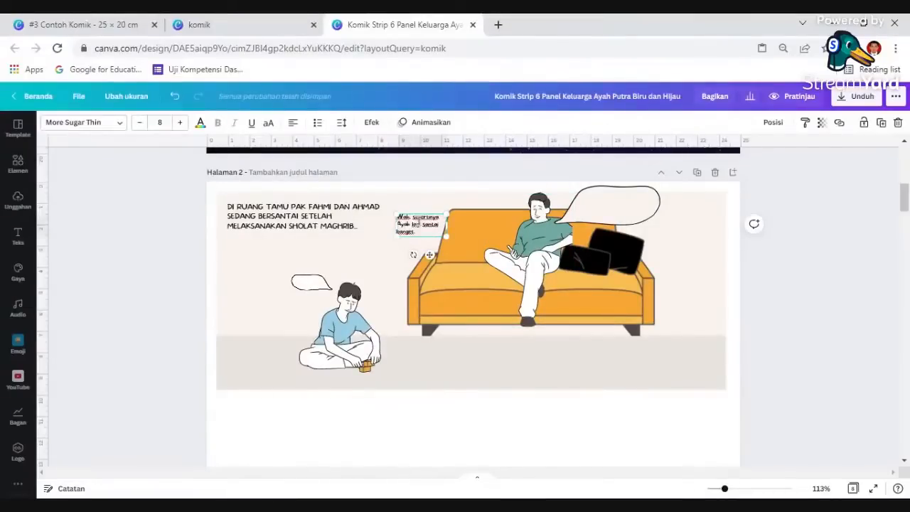
scroll(419, 223, "up", 2)
left_click_drag(424, 255, 360, 211)
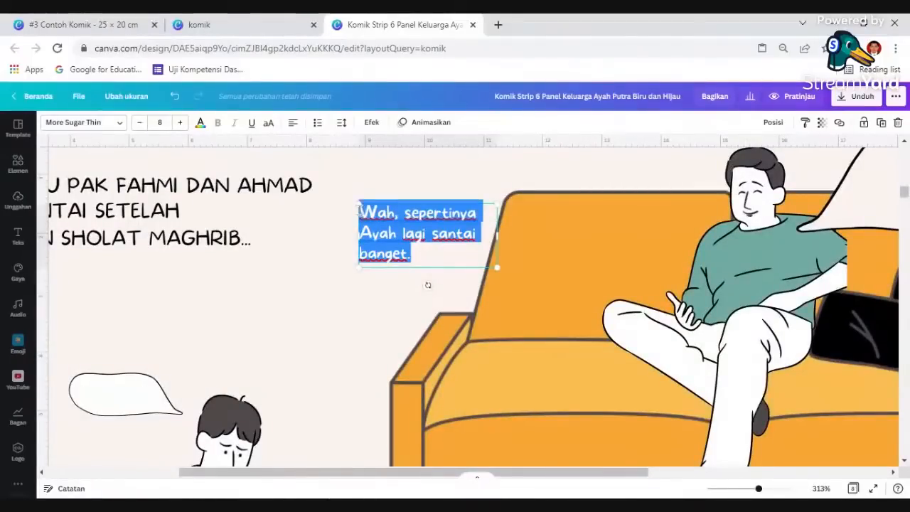
key("BackSpace")
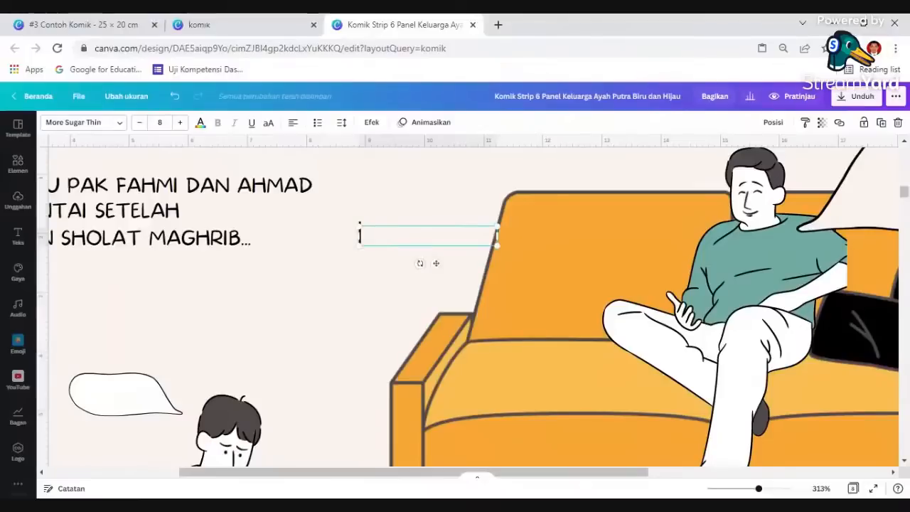
type("nak Ahmad, sekarang sudah bulan rajab ya? Ahmad: iya Pa, betul .. memangnya ada apa ?")
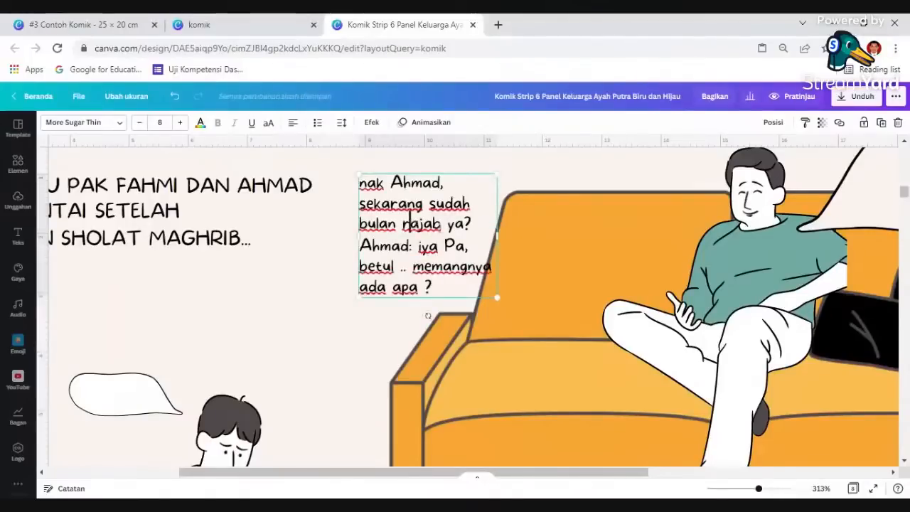
left_click(423, 182)
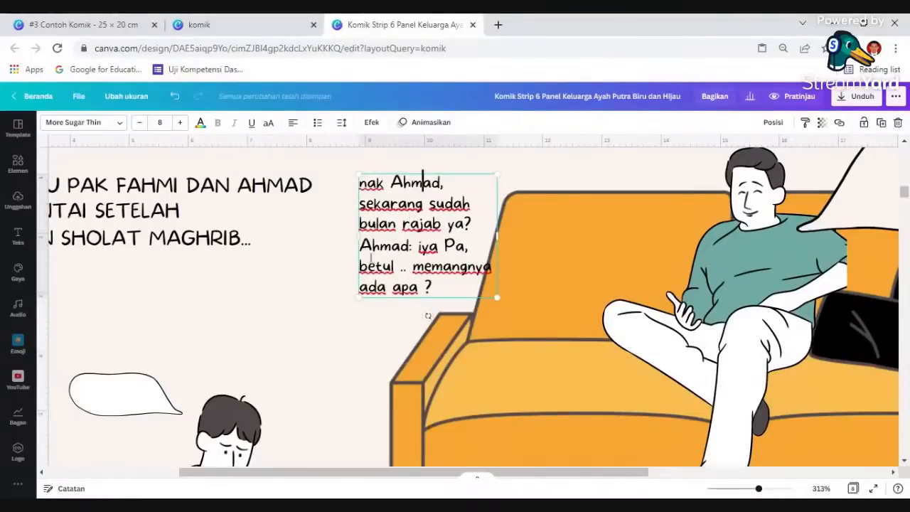
left_click(301, 268)
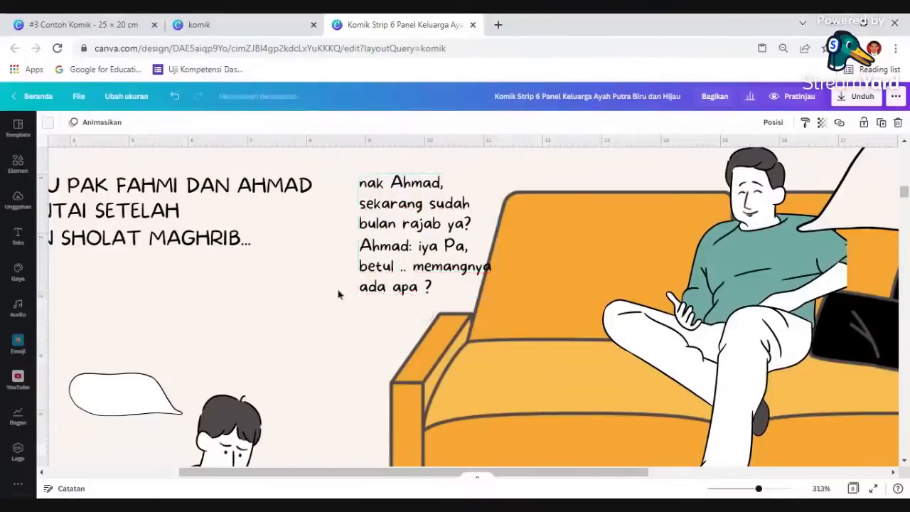
- Duplicate the dialogue text and place the copy above the sitting boy's head
left_click(419, 226)
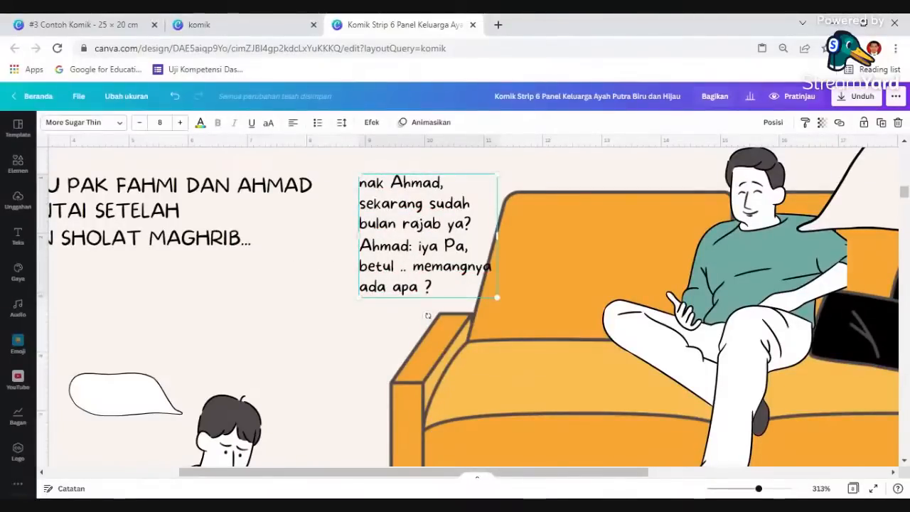
key("ctrl+v")
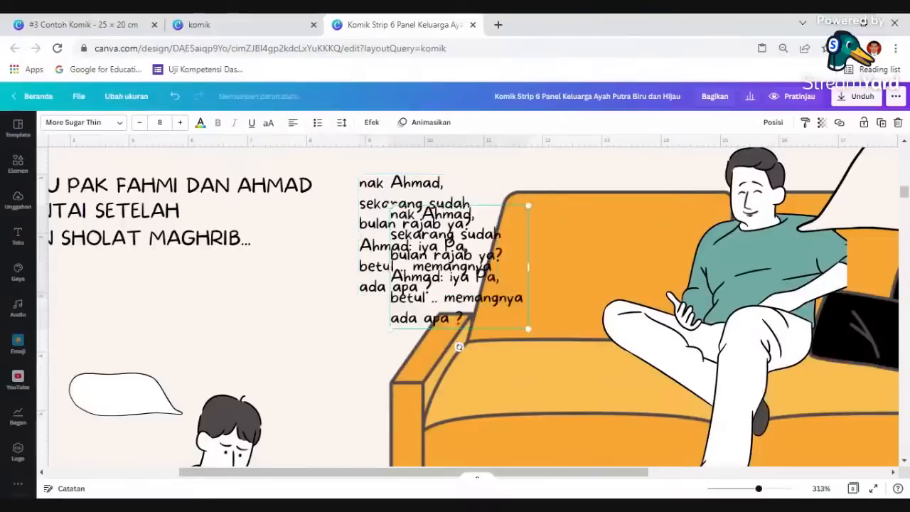
left_click_drag(425, 248, 146, 320)
- Remove the son's reply from the original dialogue text and move the remaining question over the sofa back near the man
left_click(410, 244)
left_click(410, 244)
left_click_drag(360, 245, 439, 283)
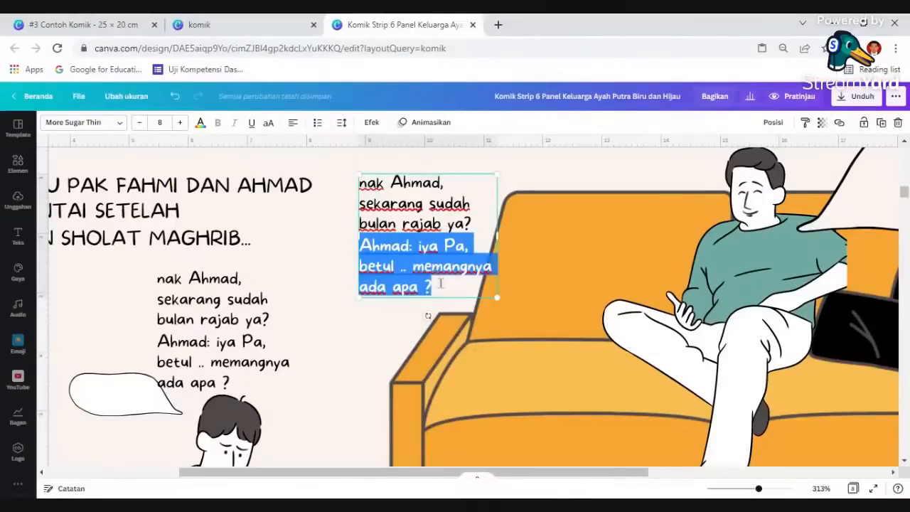
key("ctrl+x")
key("BackSpace")
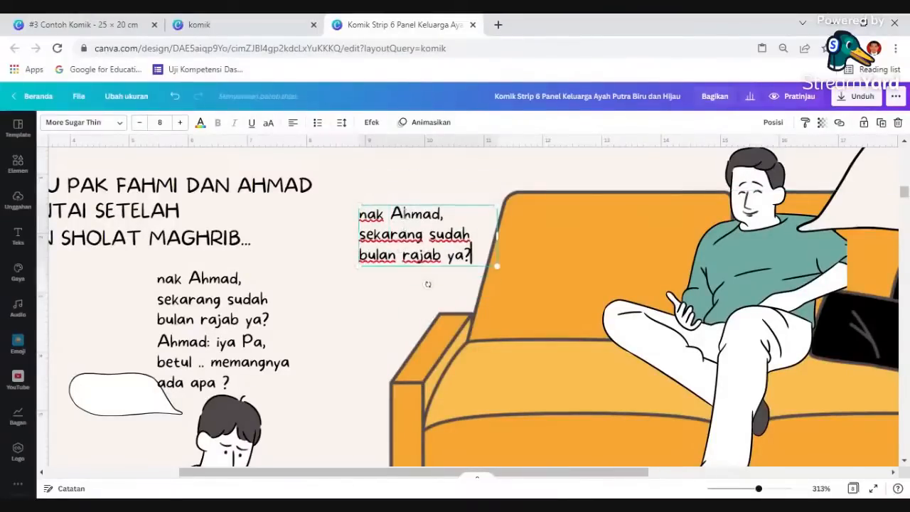
left_click(349, 175)
left_click_drag(390, 233, 544, 177)
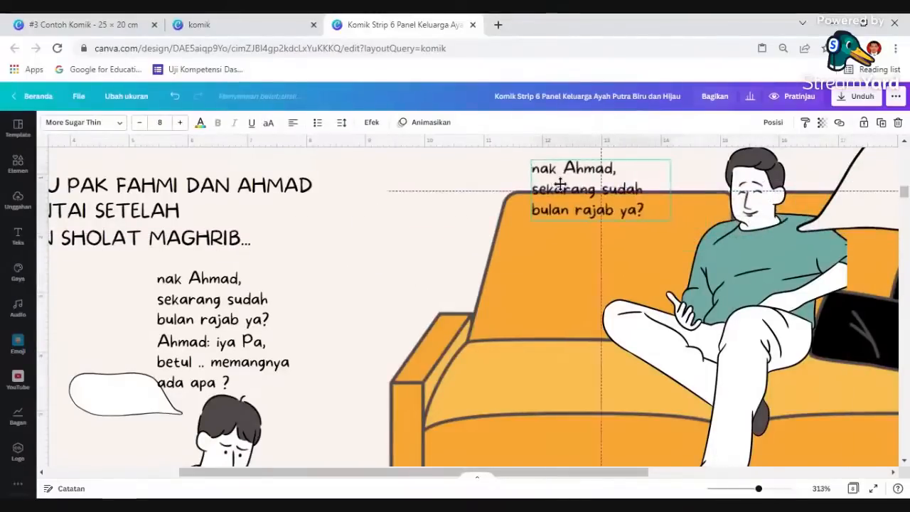
- Trim the copied text to "iya Pa, betul .. memangnya ada apa ?" and place it over the boy's speech bubble
left_click(269, 309)
left_click(219, 320)
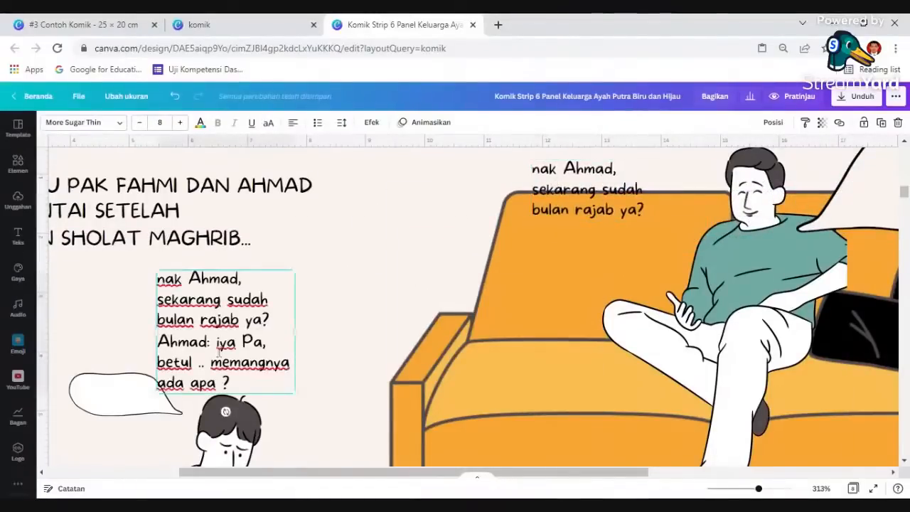
left_click_drag(216, 343, 150, 277)
key("BackSpace")
key("BackSpace")
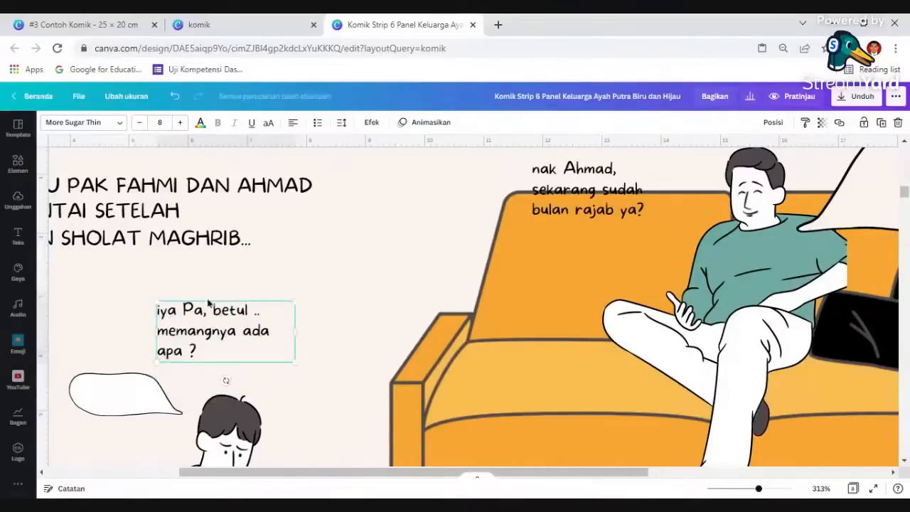
left_click_drag(217, 321, 139, 386)
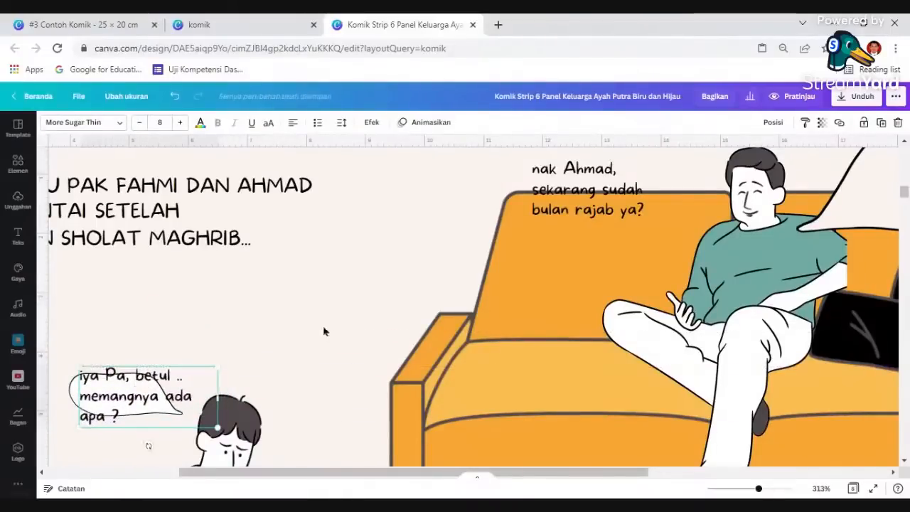
- Position the father's "sekarang sudah bulan rajab ya?" question inside the speech bubble beside his head
scroll(368, 315, "down", 5)
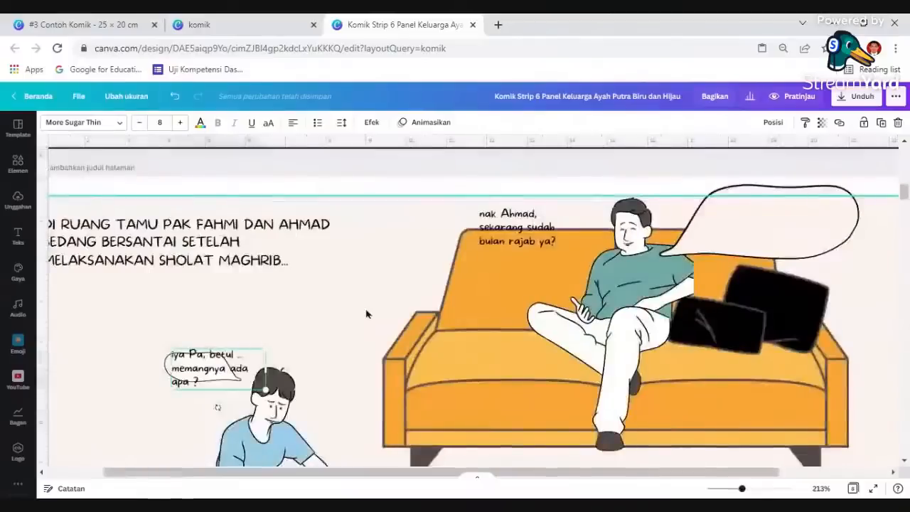
scroll(389, 330, "down", 5)
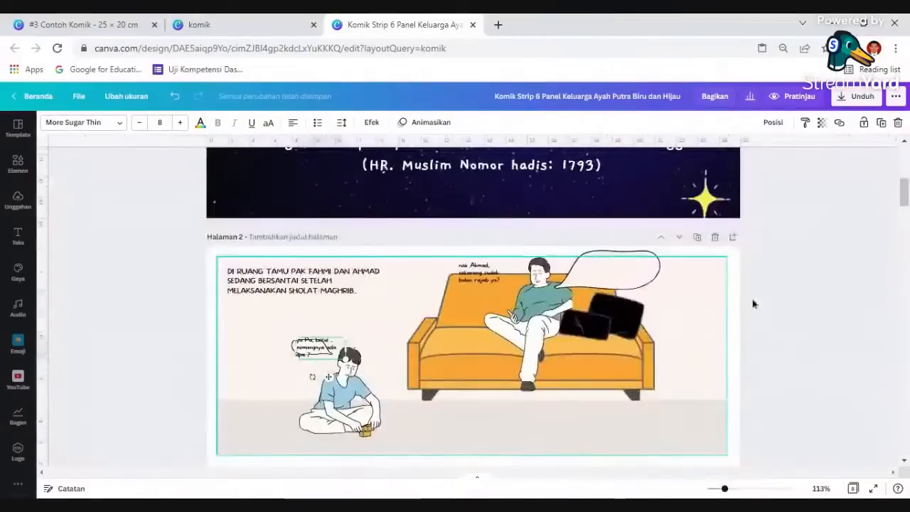
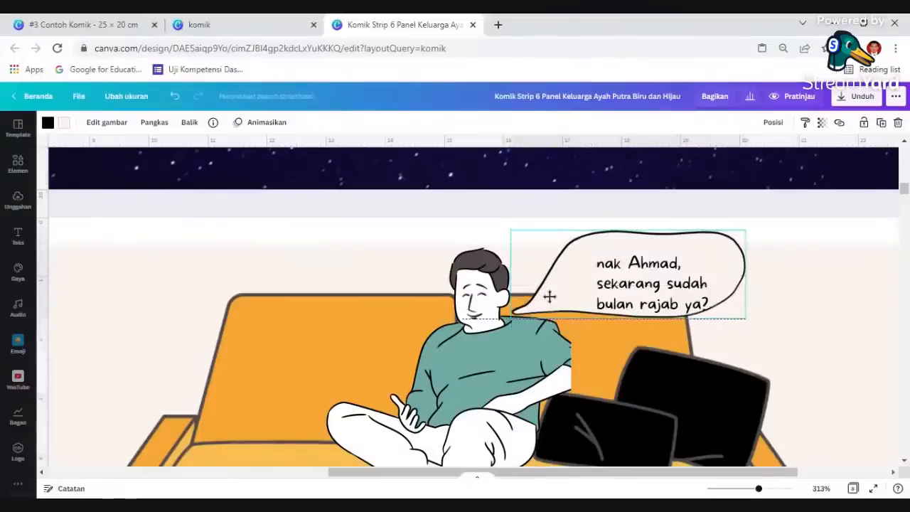
left_click(806, 308)
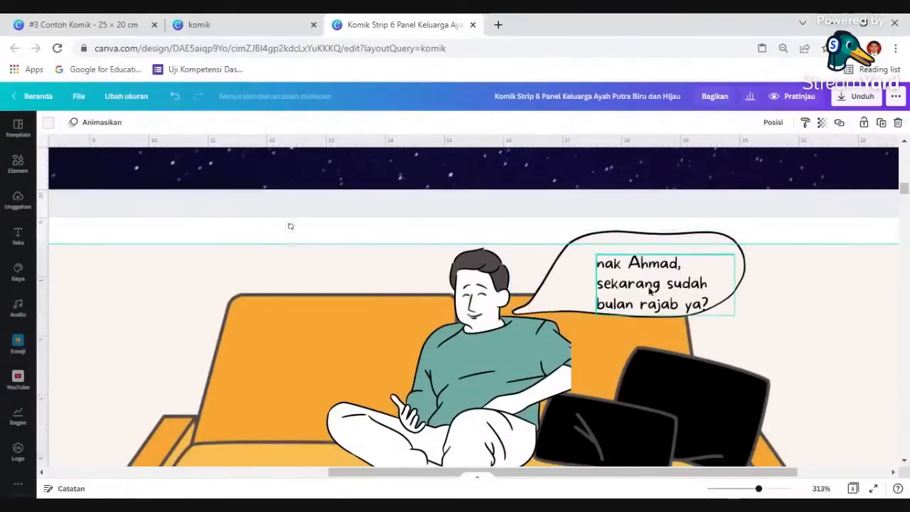
left_click(646, 286)
left_click(784, 289)
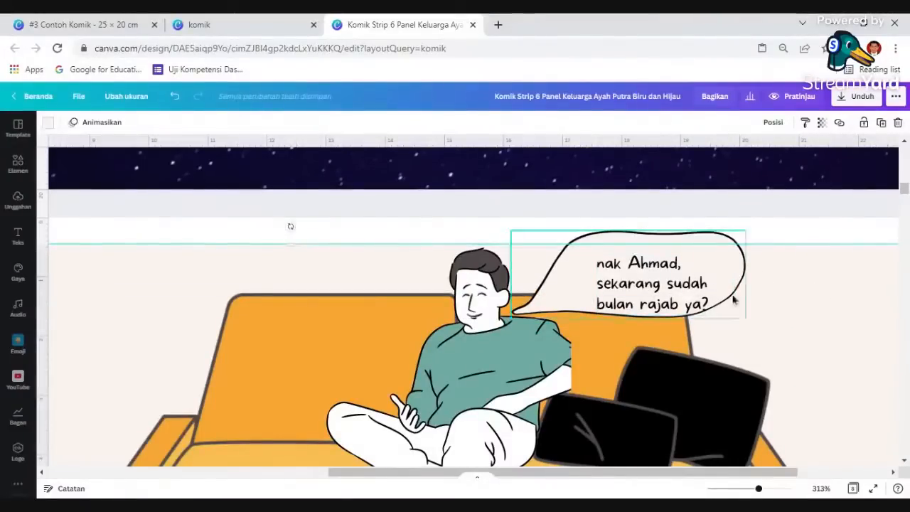
left_click(561, 300)
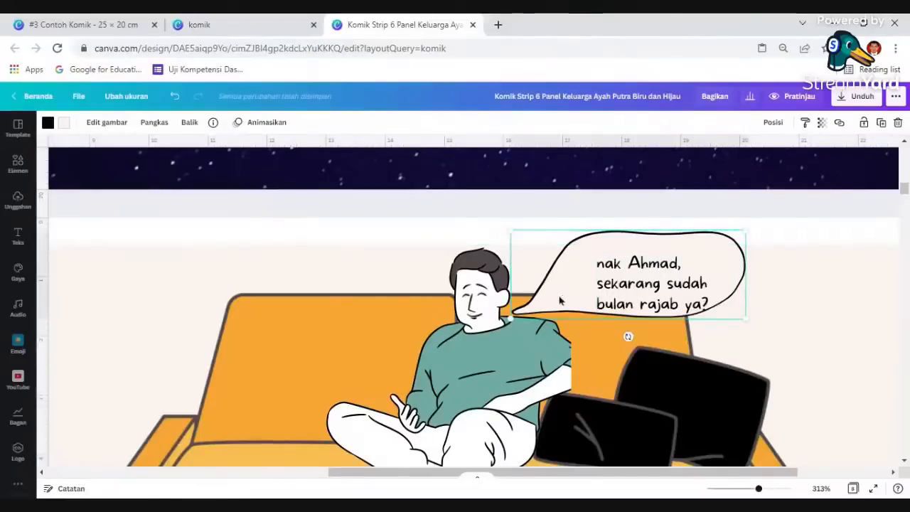
left_click_drag(632, 278, 628, 267)
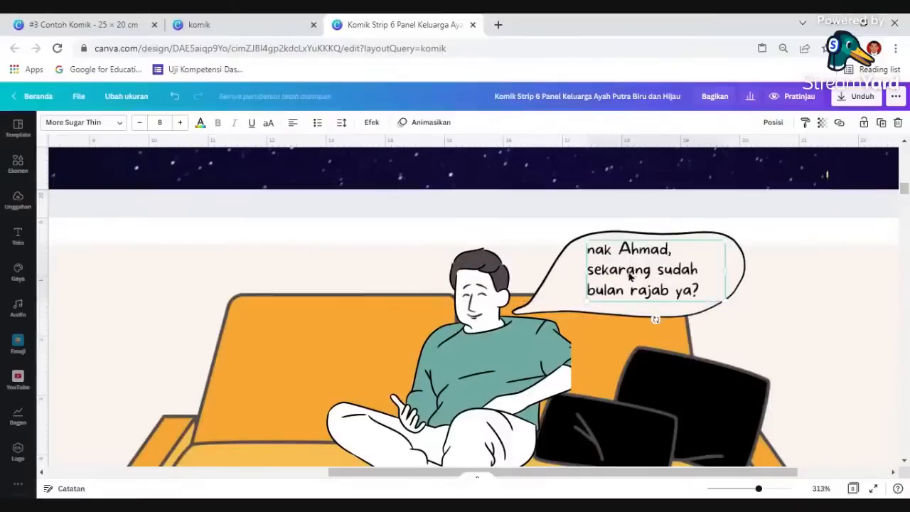
left_click(789, 316)
left_click(490, 206)
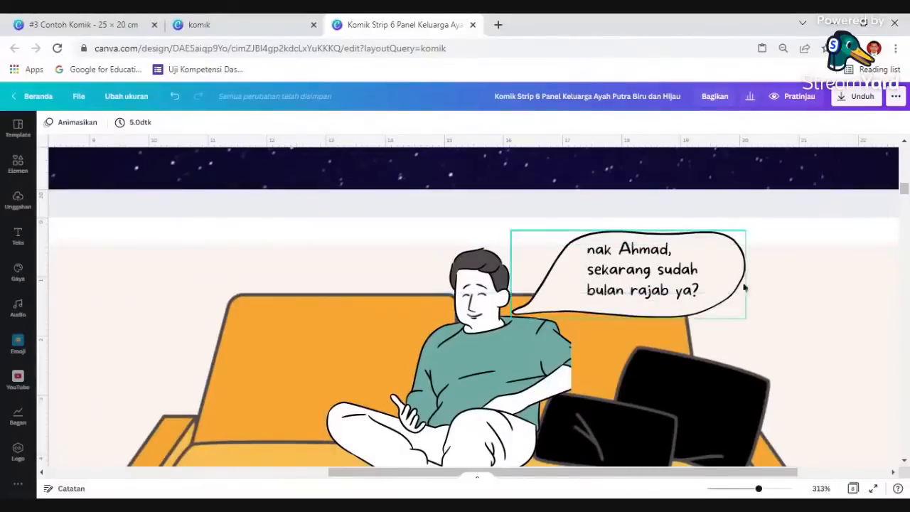
- Select the man's body, face, speech bubble and text together and shift them slightly down and left on the sofa
left_click(653, 290)
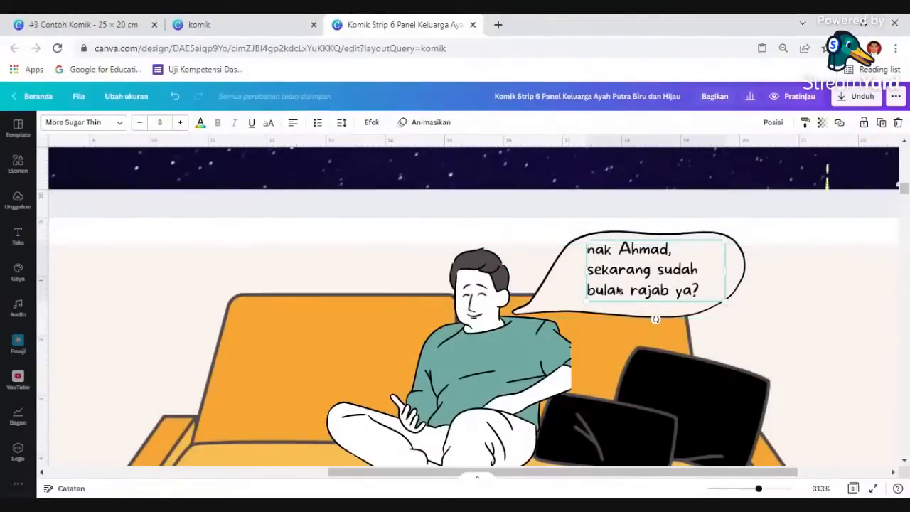
left_click(564, 288, "shift")
left_click(498, 305, "shift")
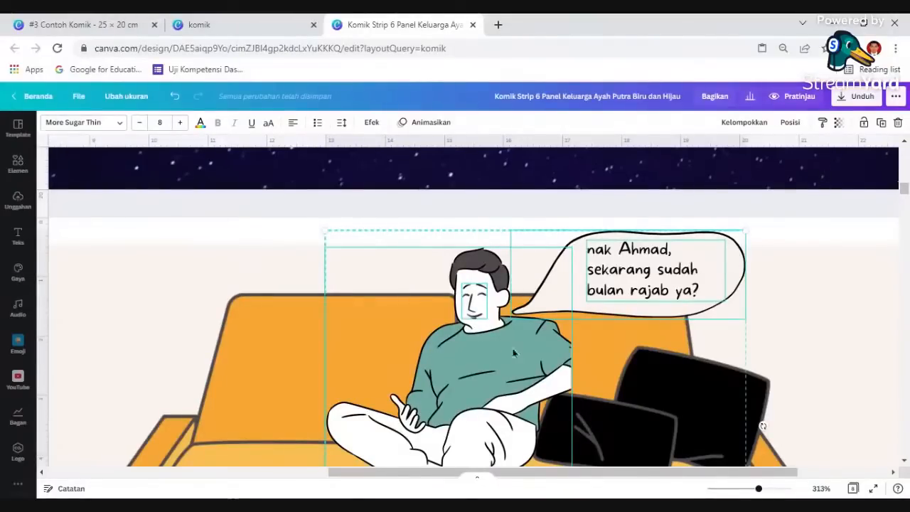
left_click_drag(519, 353, 500, 371)
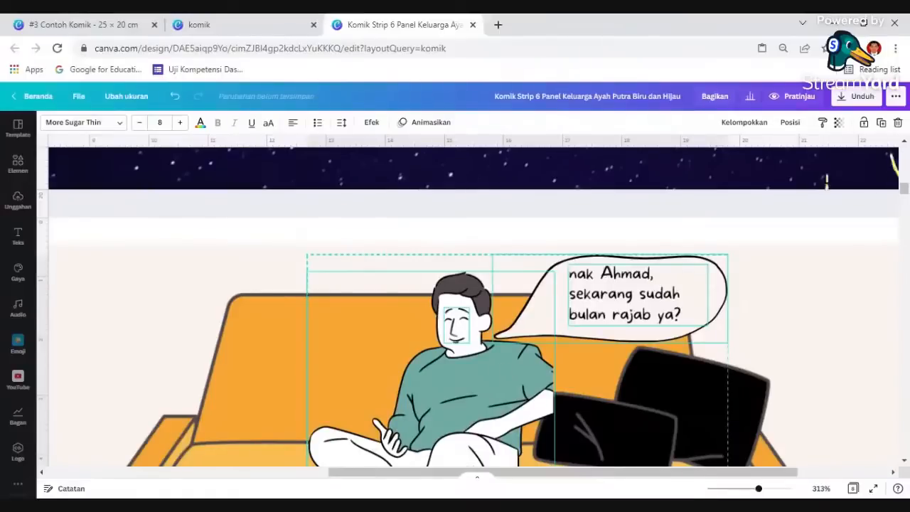
- Nudge the man with his speech bubble and text slightly down, and shift the sofa down a little beneath him
left_click_drag(501, 371, 501, 375)
left_click(746, 265)
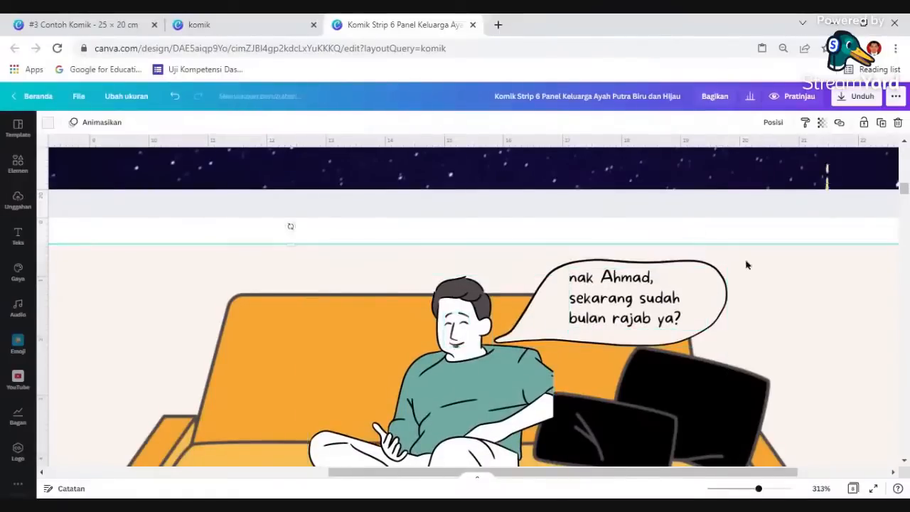
scroll(783, 295, "down", 2)
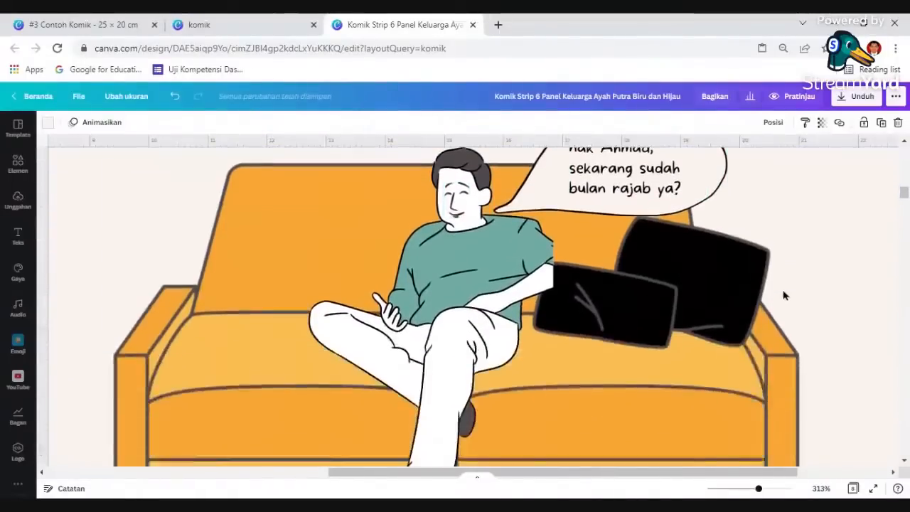
scroll(639, 383, "down", 1)
scroll(639, 383, "down", 1)
left_click_drag(579, 329, 579, 343)
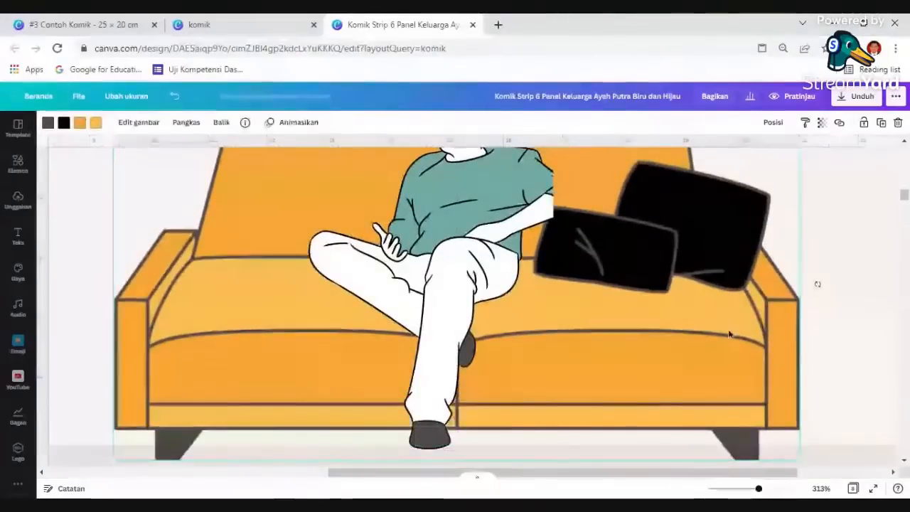
scroll(445, 341, "up", 2)
scroll(445, 342, "down", 5)
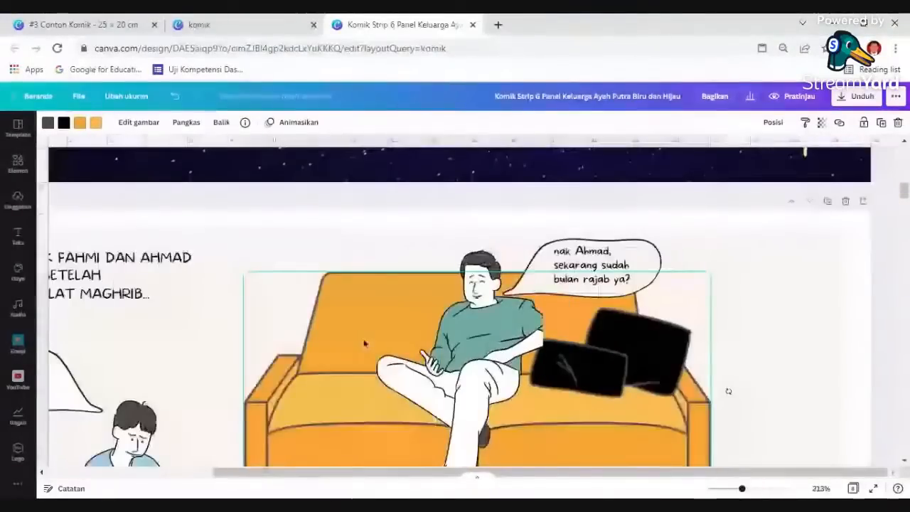
scroll(363, 343, "up", 2)
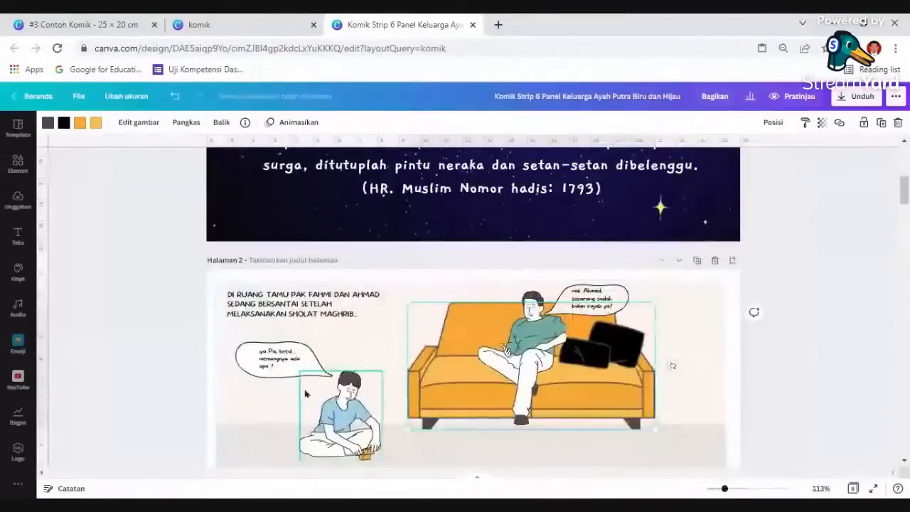
- Try shrinking the boy's speech bubble slightly and shifting his reply text inside it
left_click(137, 361)
left_click(302, 364)
left_click_drag(236, 342, 251, 348)
left_click(190, 362)
left_click(282, 363)
mouse_move(285, 362)
left_mouse_down()
mouse_move(264, 357)
mouse_move(276, 356)
left_mouse_up()
left_click(174, 346)
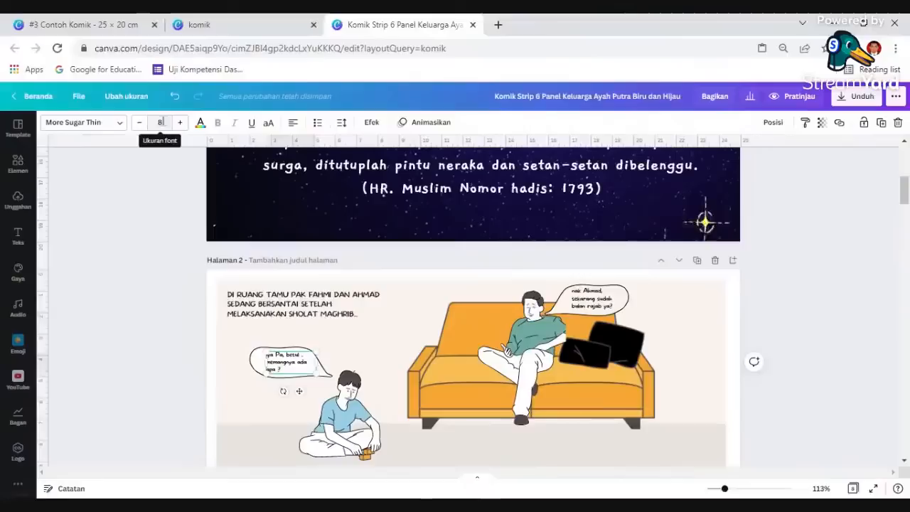
- Set the font size of the boy's reply text to 10
left_click(159, 122)
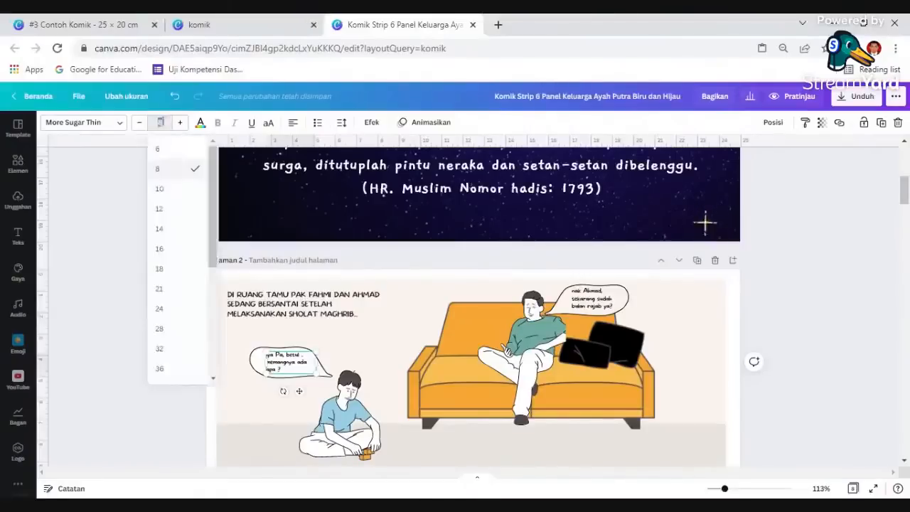
left_click(169, 189)
left_click(177, 348)
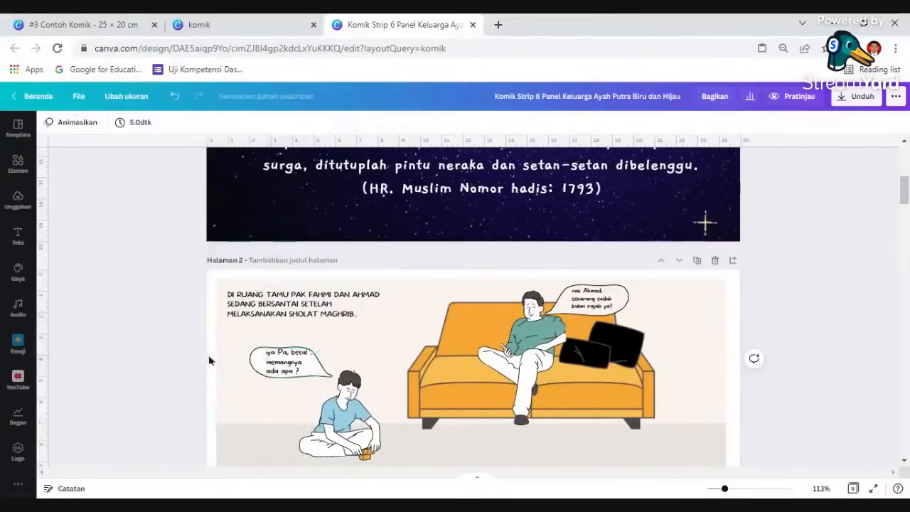
- Enlarge the boy's speech bubble around his reply, center-align the text and position it in the middle of the bubble
left_click(247, 364)
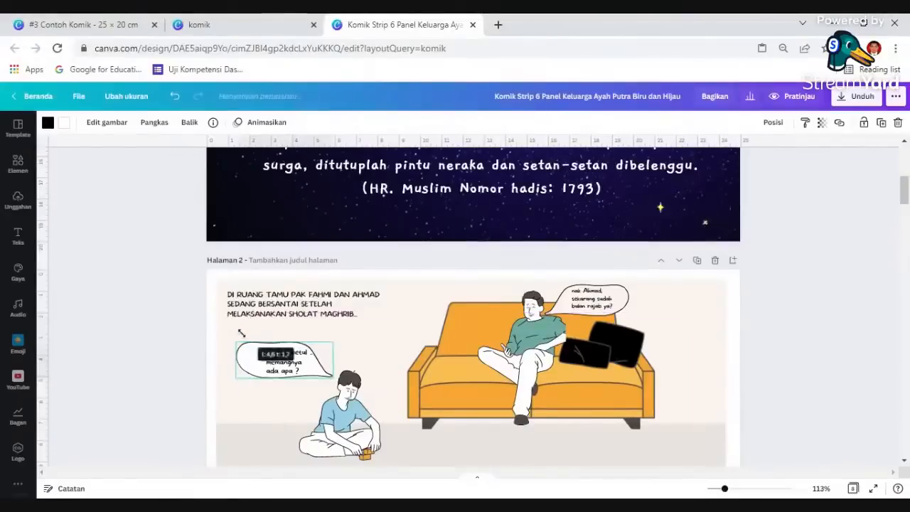
left_click(260, 349)
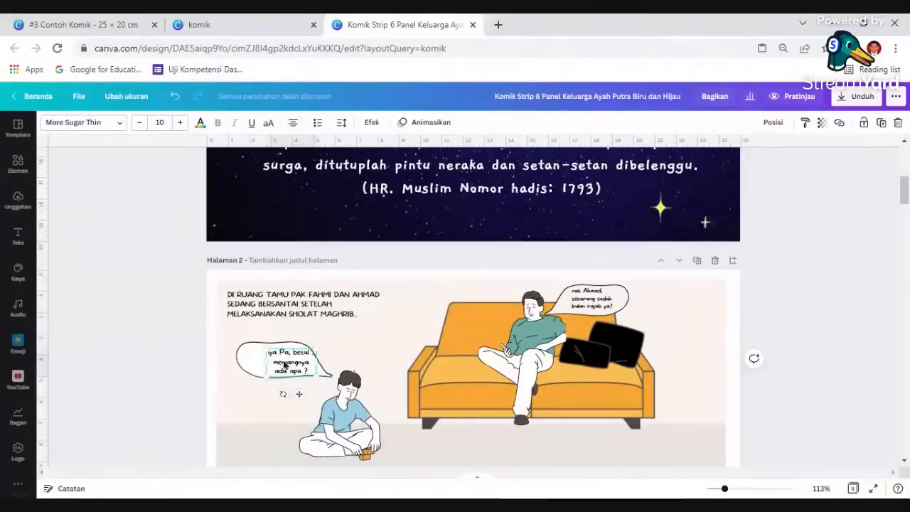
mouse_move(287, 369)
left_mouse_down()
mouse_move(271, 359)
mouse_move(297, 355)
left_mouse_up()
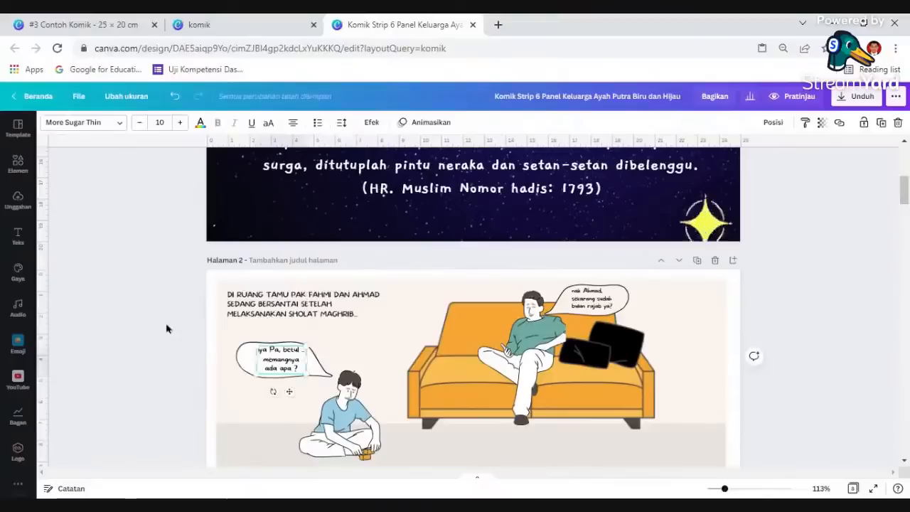
left_click(168, 327)
- Enlarge the sitting boy's figure slightly and reposition his facial features over the head
left_click(346, 406)
left_click_drag(380, 372, 350, 392)
left_click(350, 395)
left_click(155, 333)
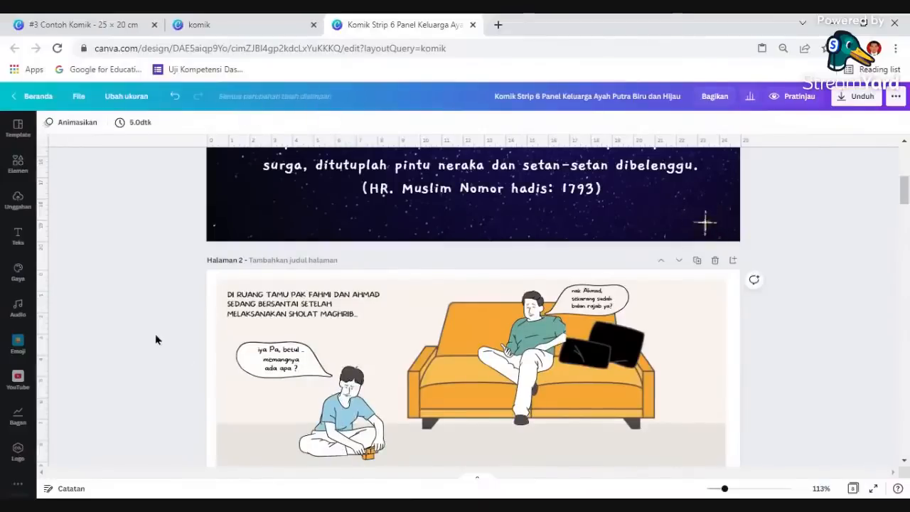
- Nudge the boy's facial features in small increments to fit them inside the outline of his head
left_click(350, 398)
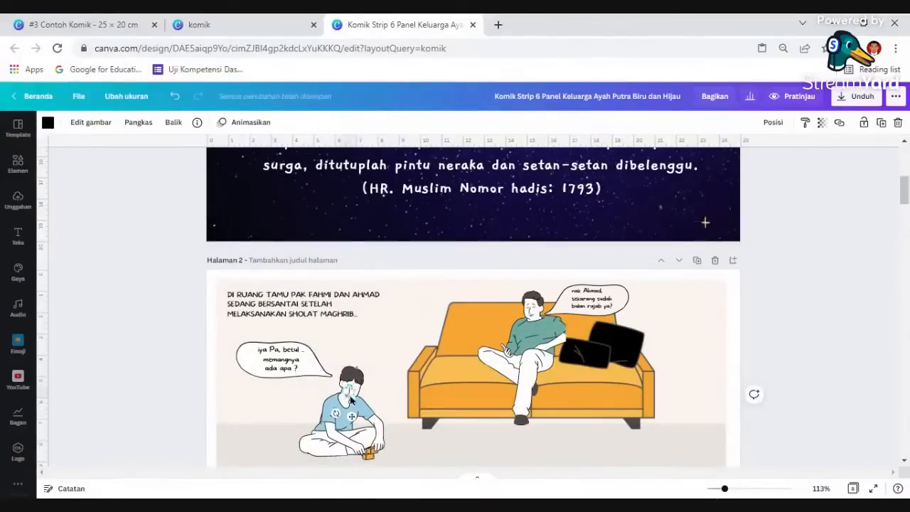
key("Up")
key("Up")
key("Up")
key("Up")
key("Left")
key("Left")
key("Left")
key("Left")
left_click(151, 323)
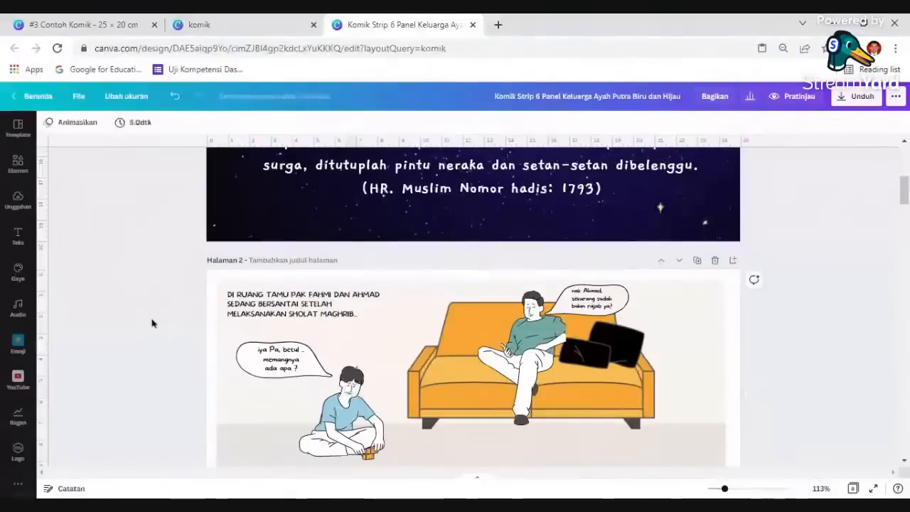
- Select the man's speech bubble and question together and enlarge both, scaling the text to size 9.8
left_click(591, 309)
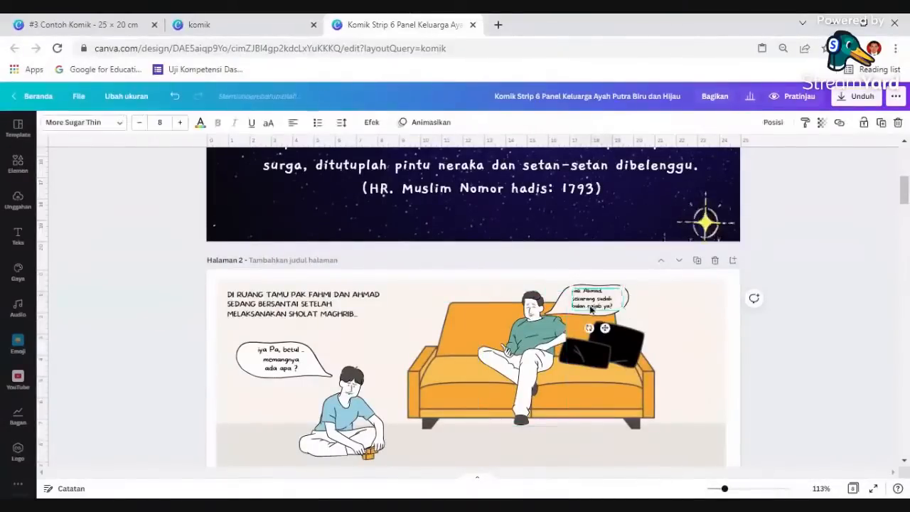
left_click(120, 302)
left_click(561, 306)
left_click(619, 309)
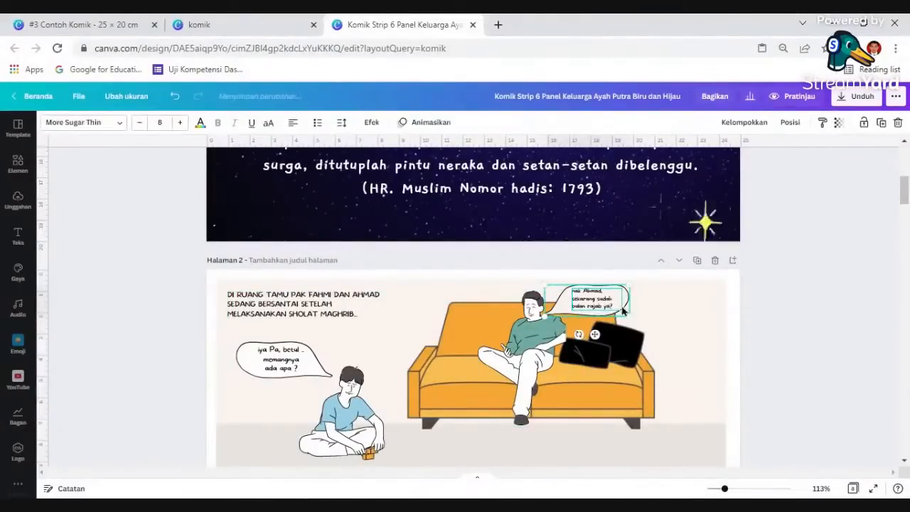
left_click_drag(625, 311, 606, 307)
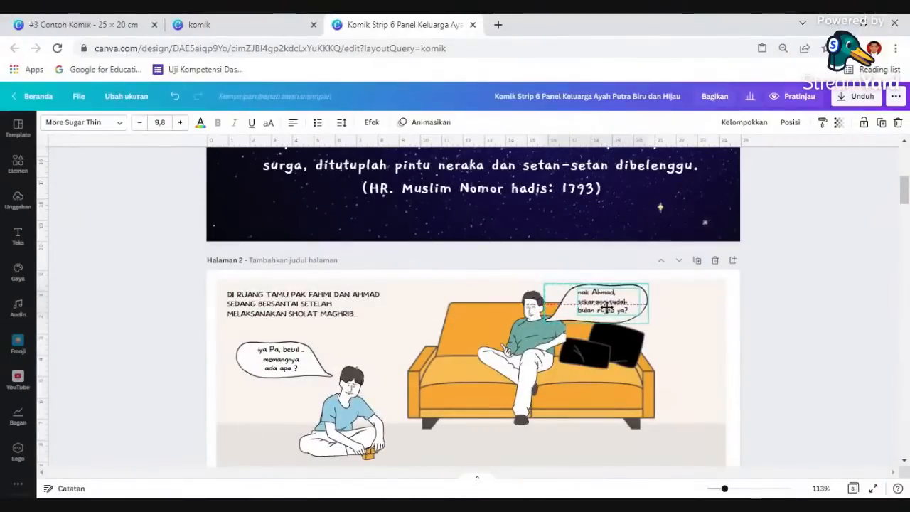
left_click(776, 310)
- Enlarge the "DI RUANG TAMU PAK FAHMI DAN AHMAD..." caption above the boy to font size 11.8
scroll(830, 308, "down", 1)
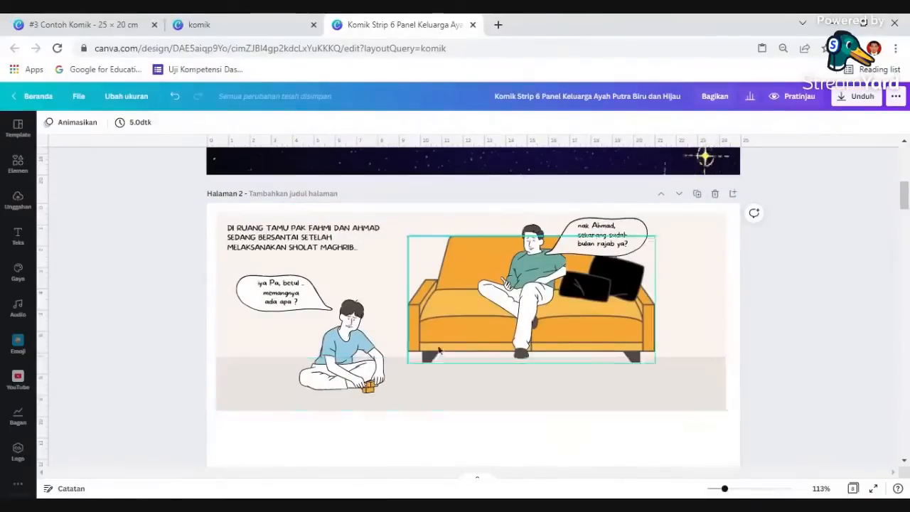
left_click_drag(217, 272, 798, 415)
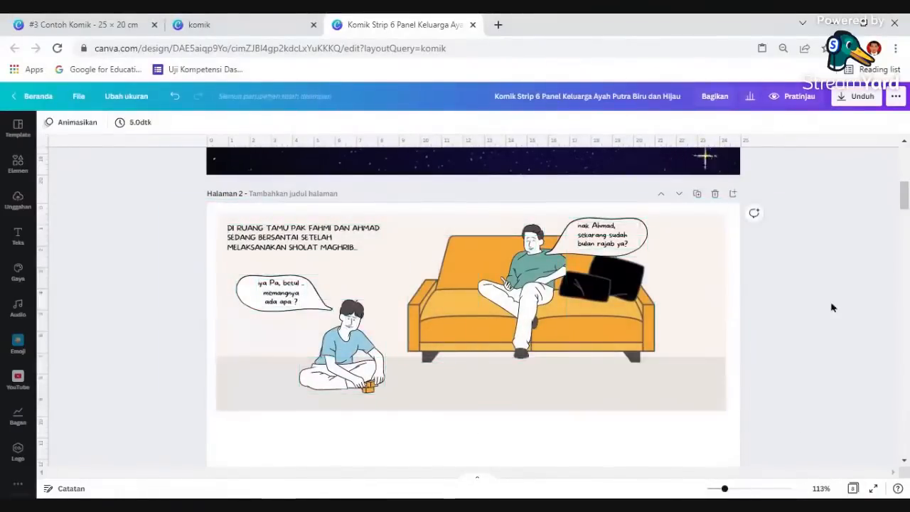
left_click(355, 245)
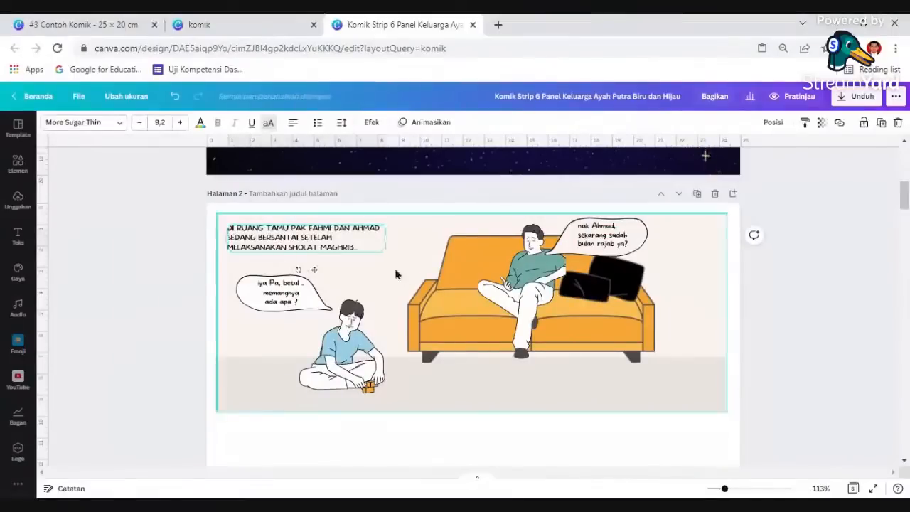
left_click_drag(384, 251, 430, 277)
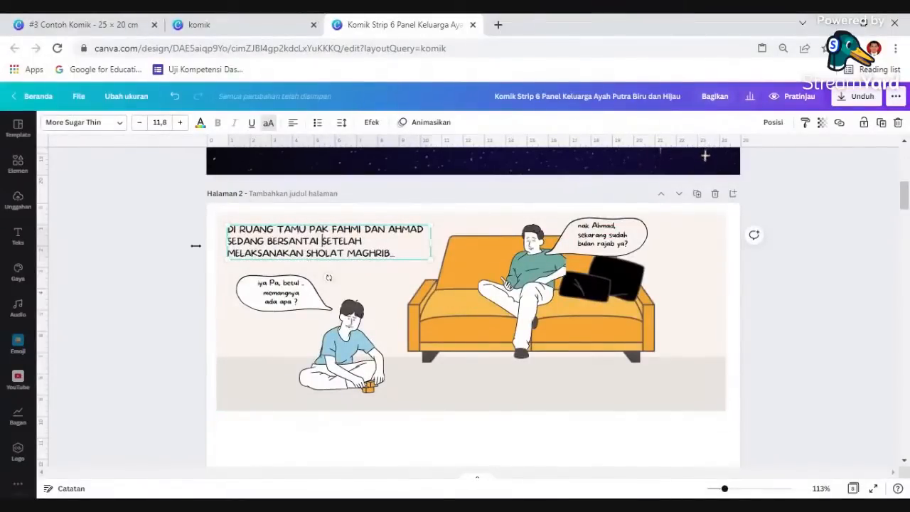
left_click(148, 242)
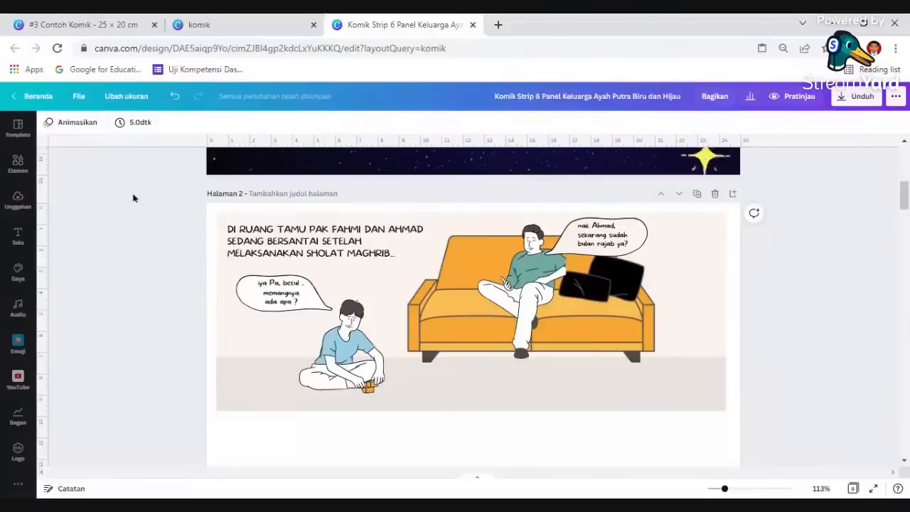
- Select all elements of the living-room panel on page 2, lock them in place and check that they are locked
left_click_drag(143, 208, 806, 423)
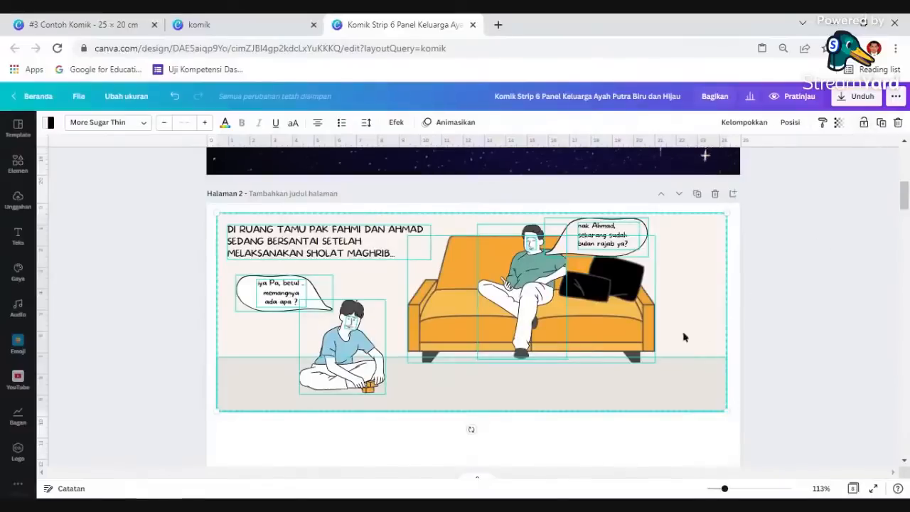
left_click(864, 126)
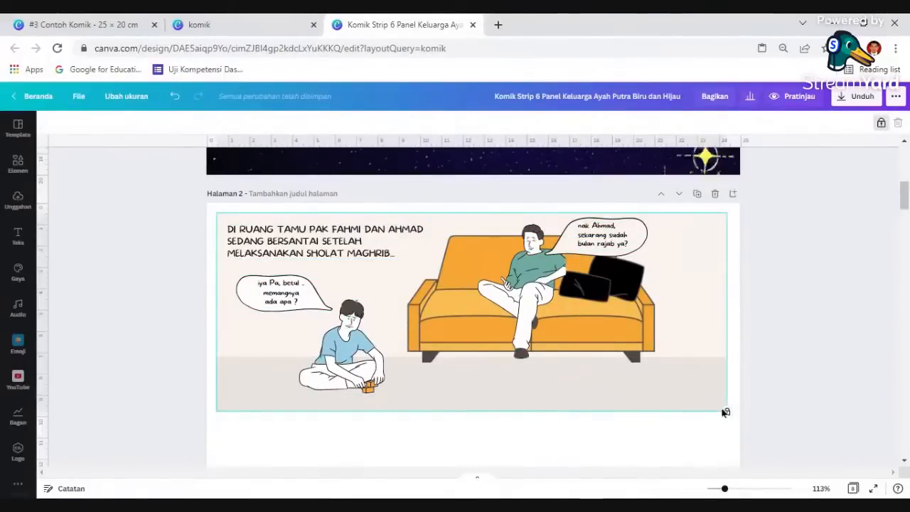
left_click_drag(526, 279, 321, 319)
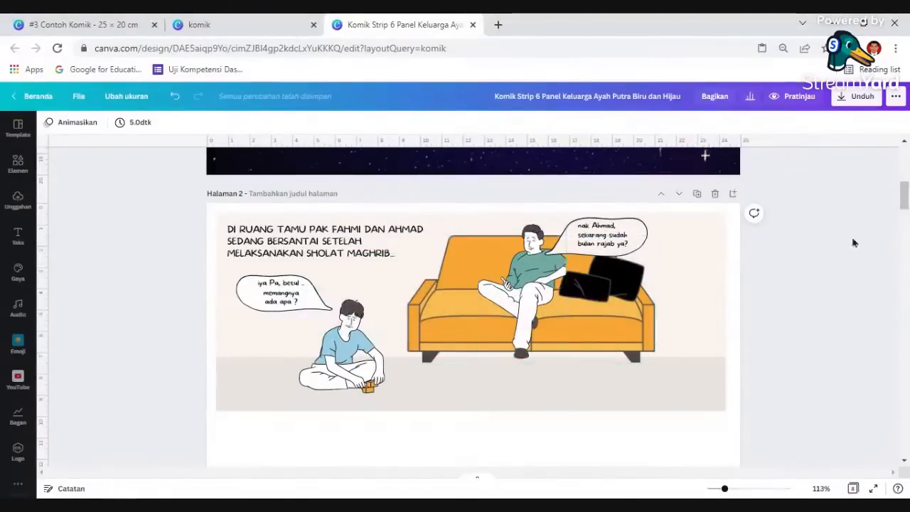
left_click(686, 368)
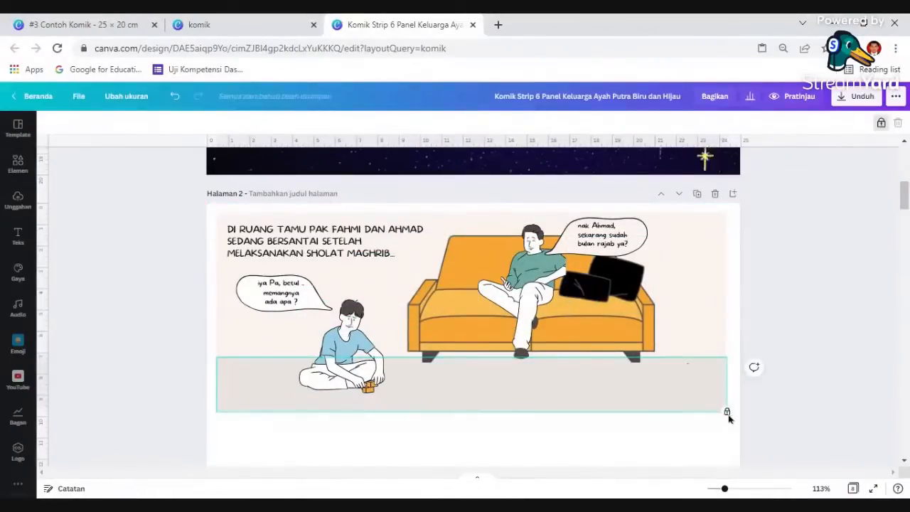
left_click(805, 239)
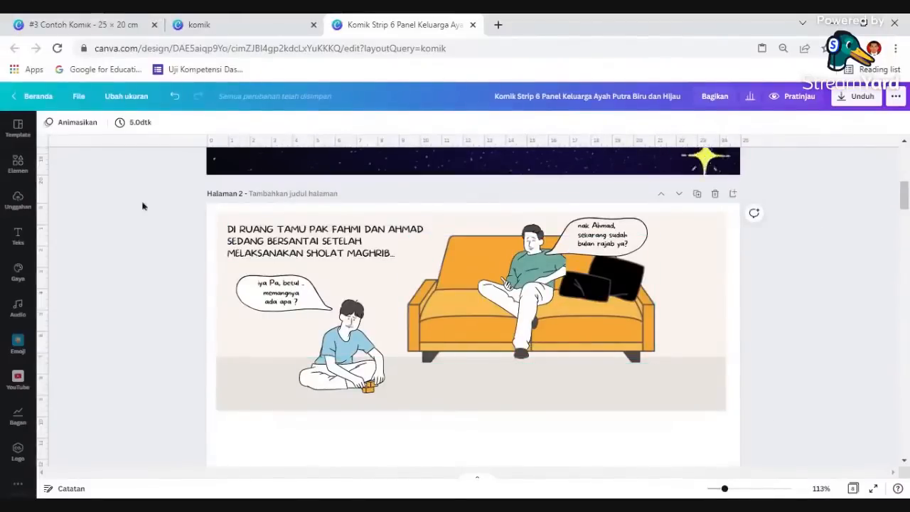
- Examine the finished living-room panel, the blank area beneath it on page 2 and the start of page 3
scroll(142, 206, "down", 1)
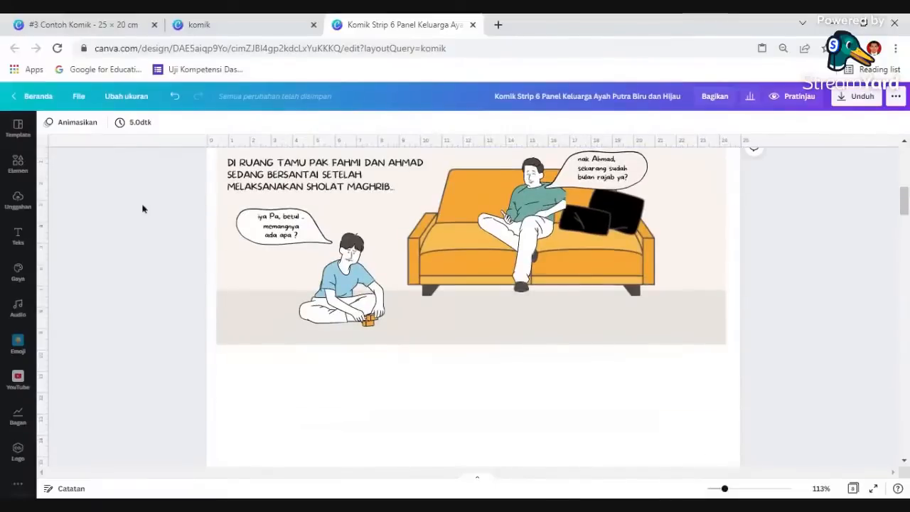
scroll(229, 270, "down", 1)
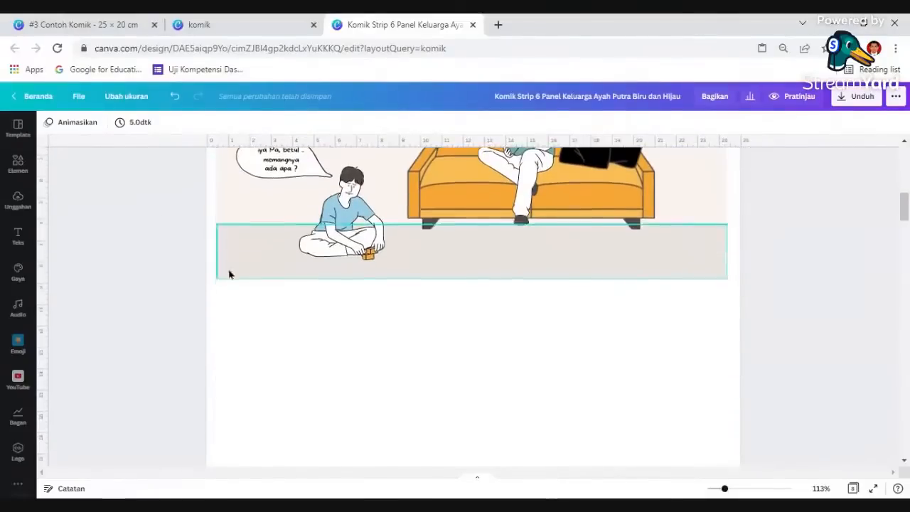
scroll(229, 270, "up", 2)
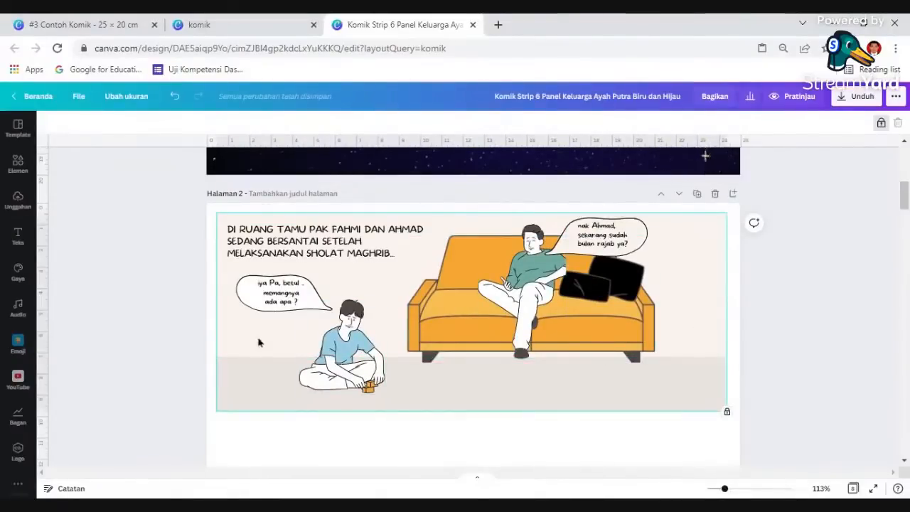
scroll(725, 358, "down", 4)
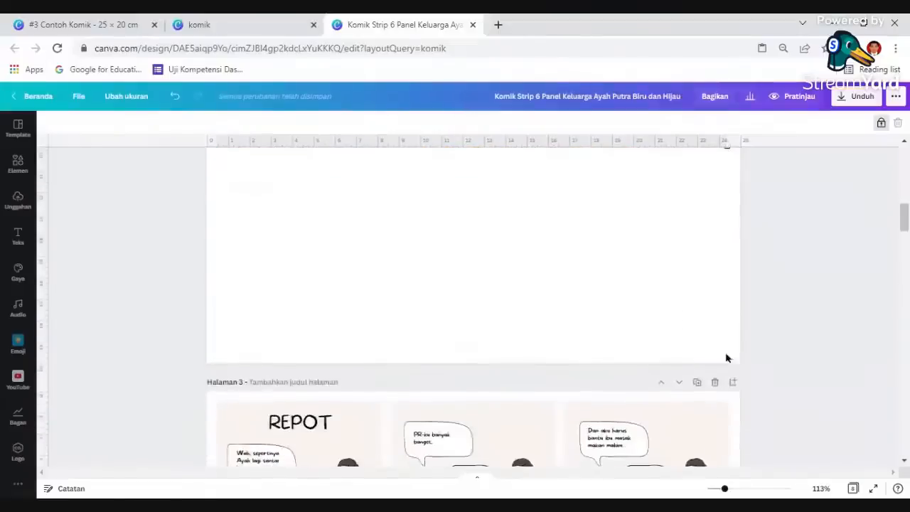
scroll(725, 358, "up", 4)
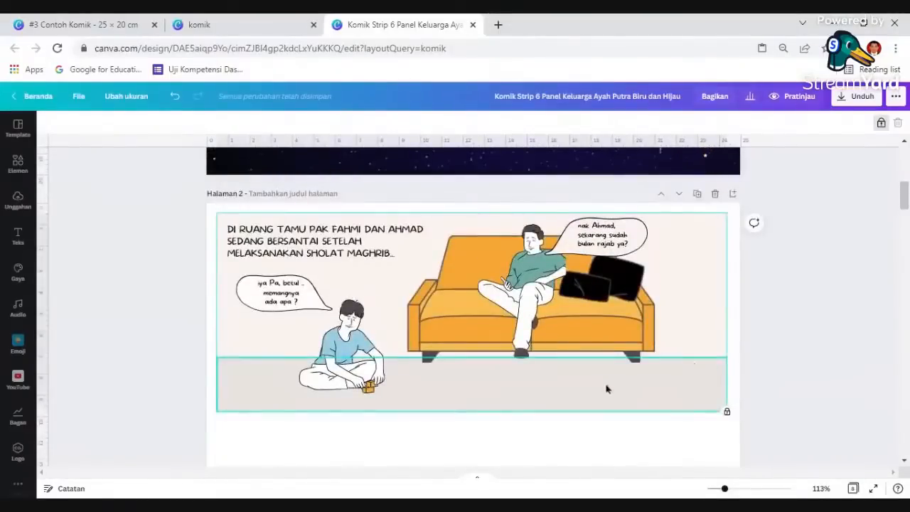
scroll(607, 388, "down", 2)
left_click(292, 377)
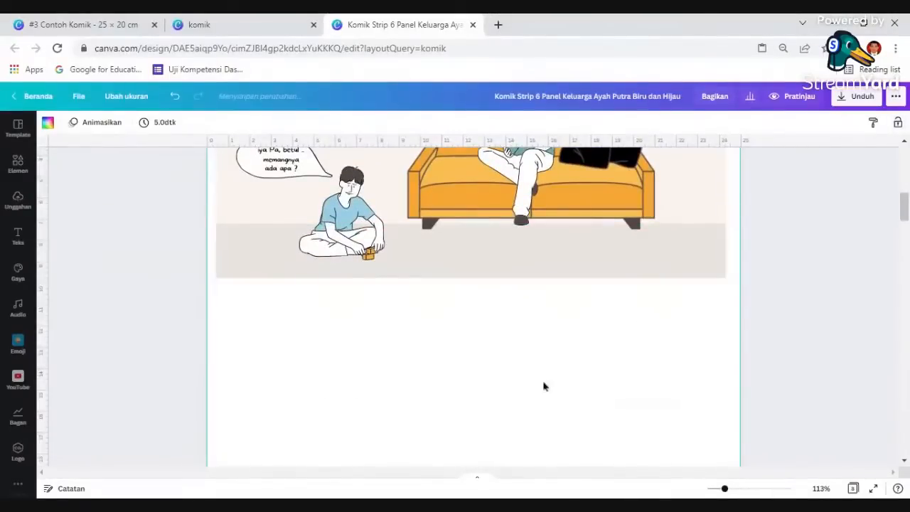
scroll(660, 380, "down", 1)
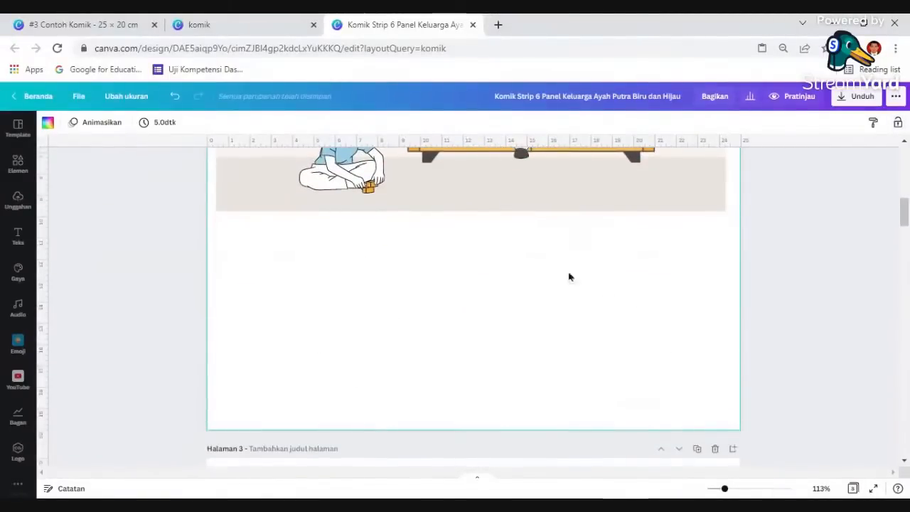
scroll(557, 281, "up", 1)
scroll(553, 285, "down", 4)
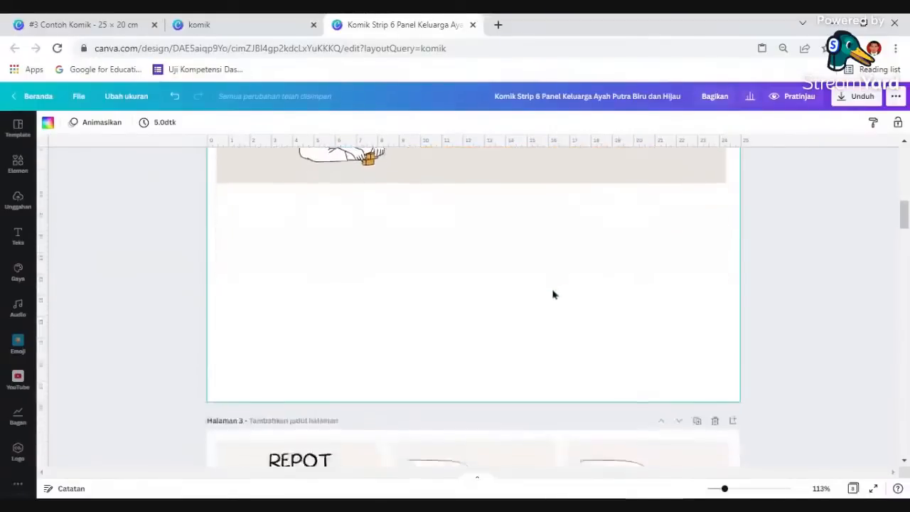
- Switch to the "#3 Contoh Komik" example design and look through its pages down to the closing biodata page
scroll(723, 286, "down", 3)
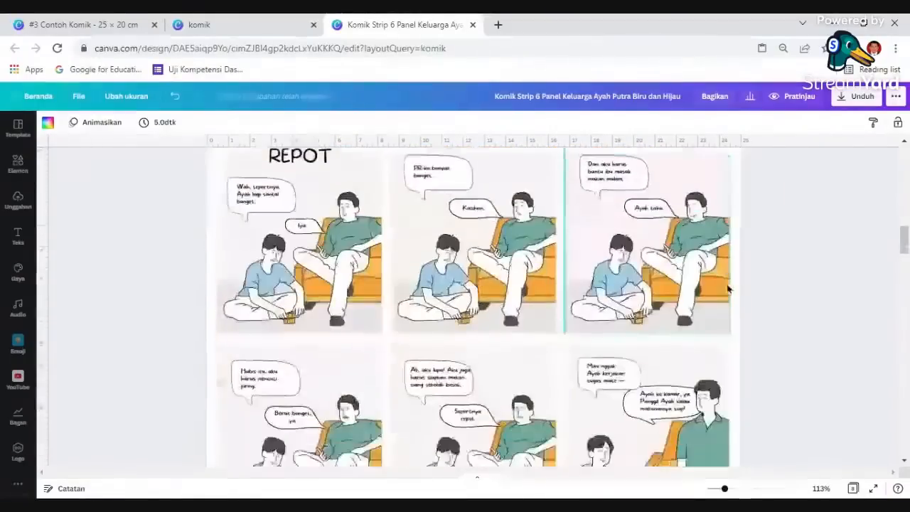
scroll(731, 276, "up", 4)
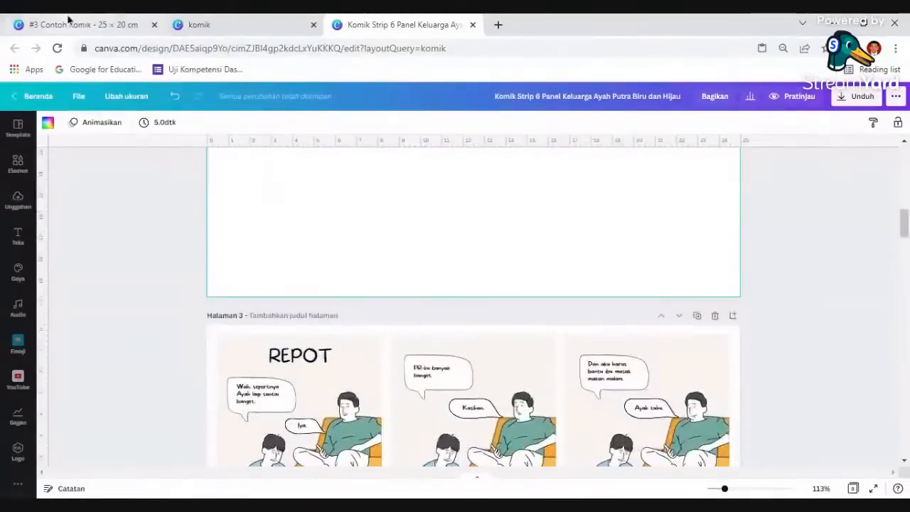
left_click(67, 20)
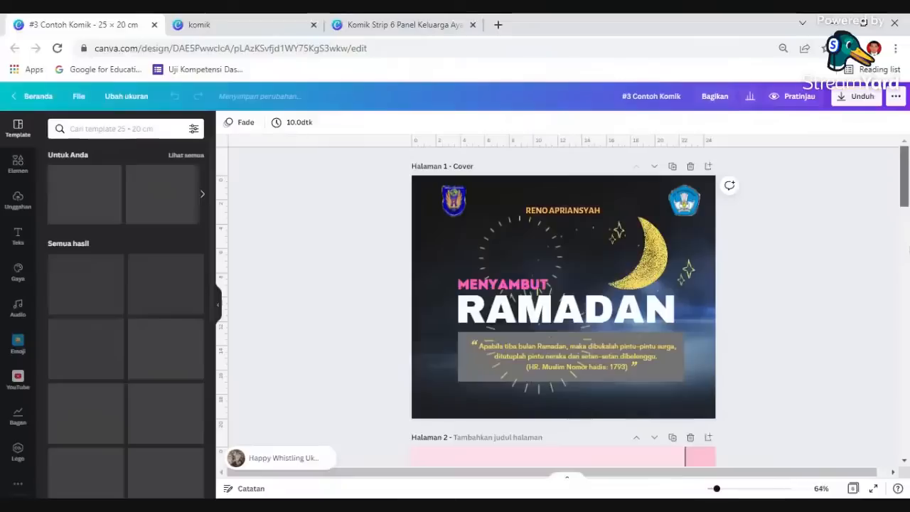
scroll(841, 355, "down", 5)
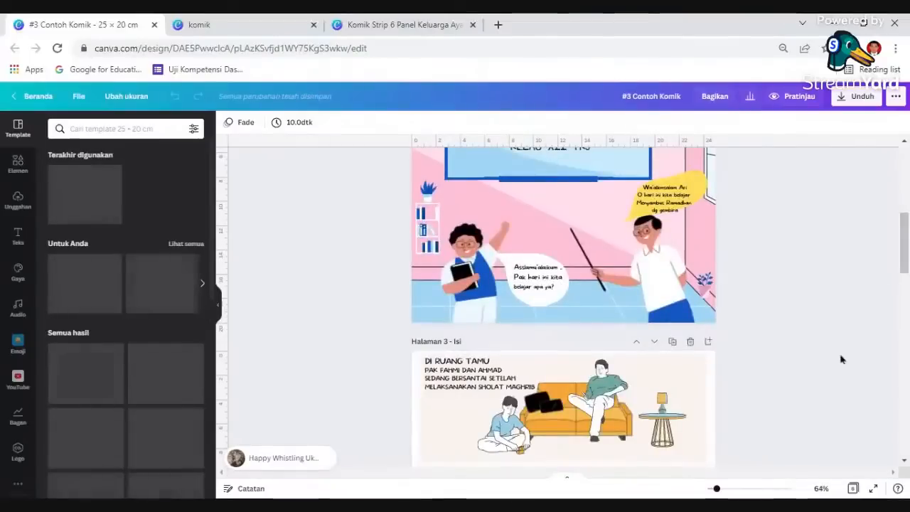
left_click_drag(904, 242, 904, 425)
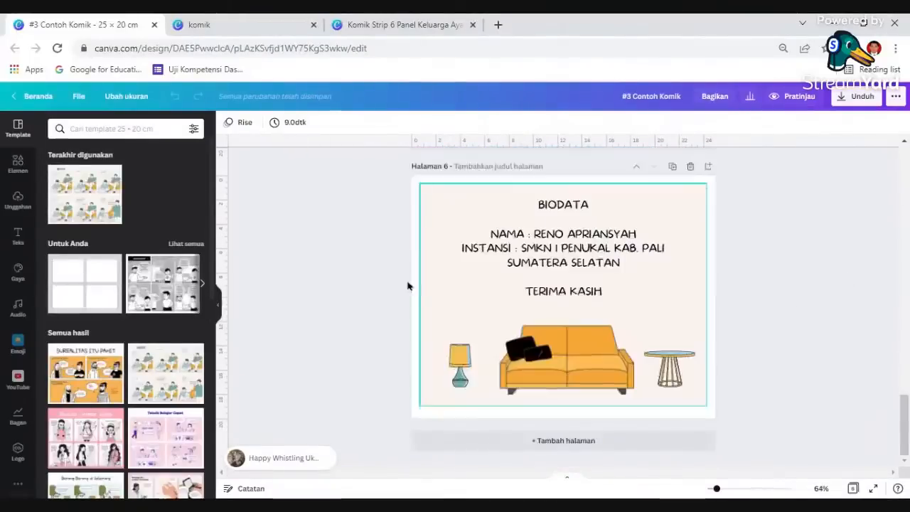
- Show the example design full screen without the template list and inspect the biodata page's background, text block and side table
left_click(218, 303)
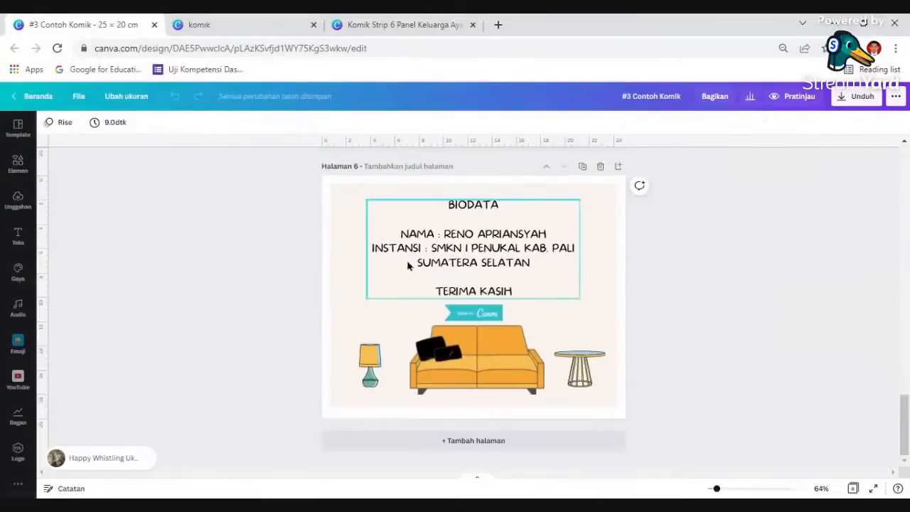
key("F11")
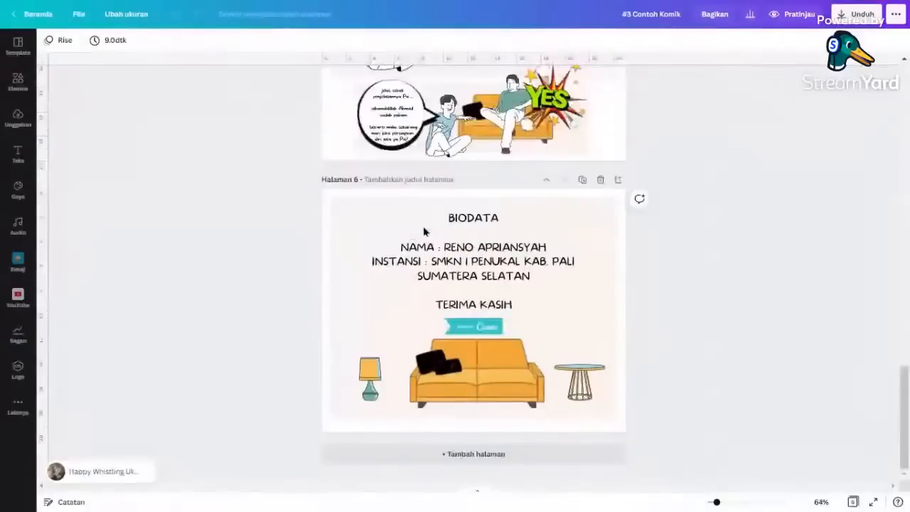
scroll(429, 229, "up", 3, "ctrl")
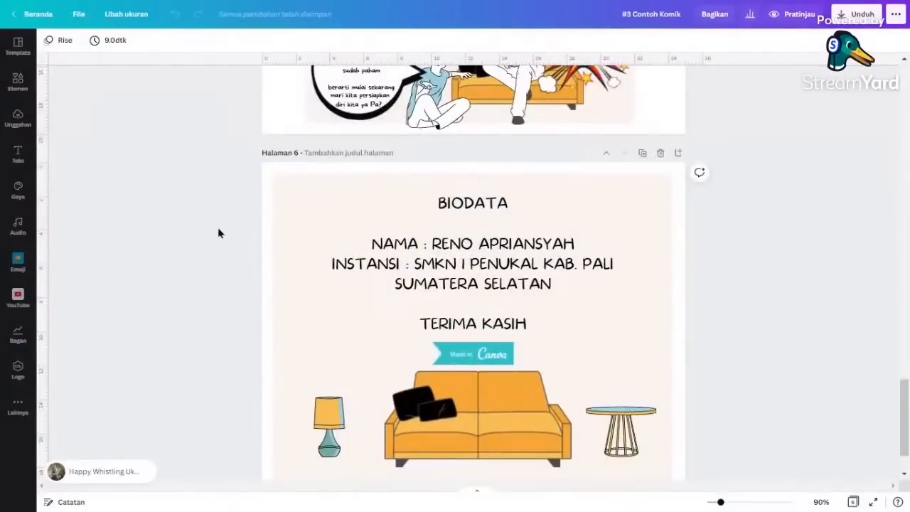
left_click(283, 240)
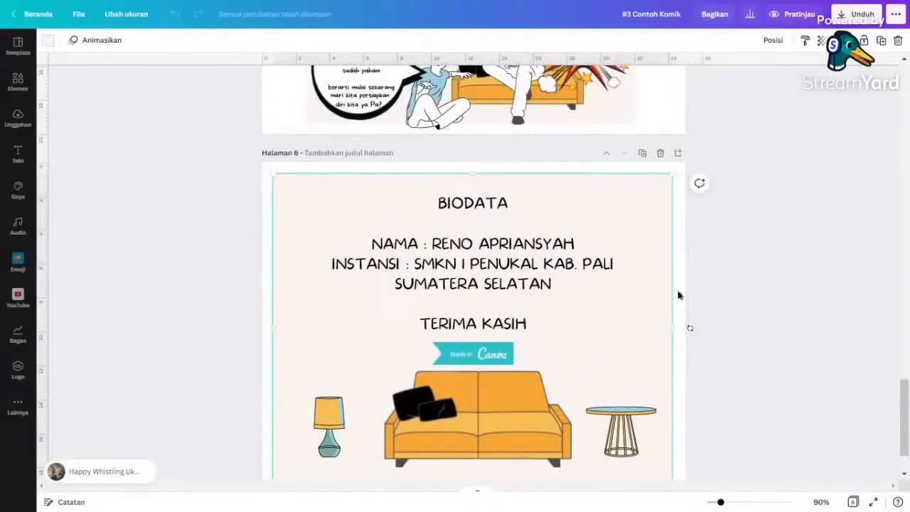
left_click(429, 253)
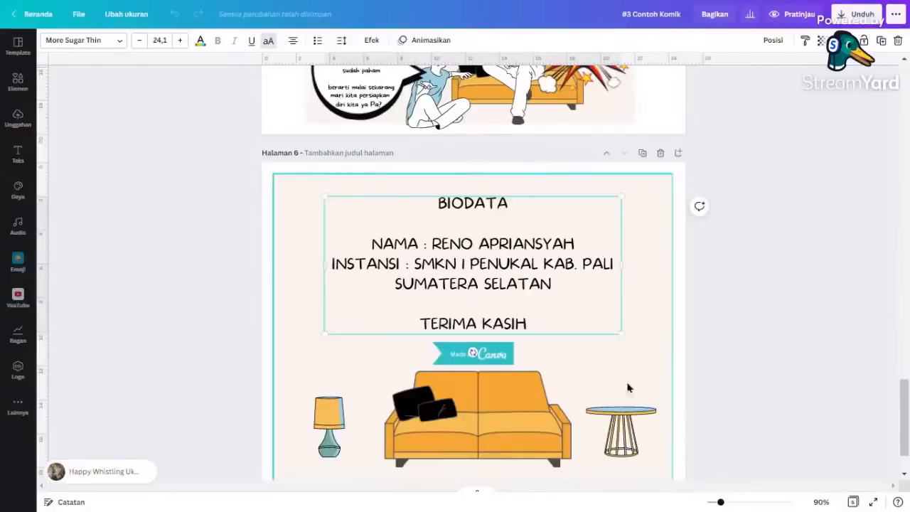
left_click(621, 419)
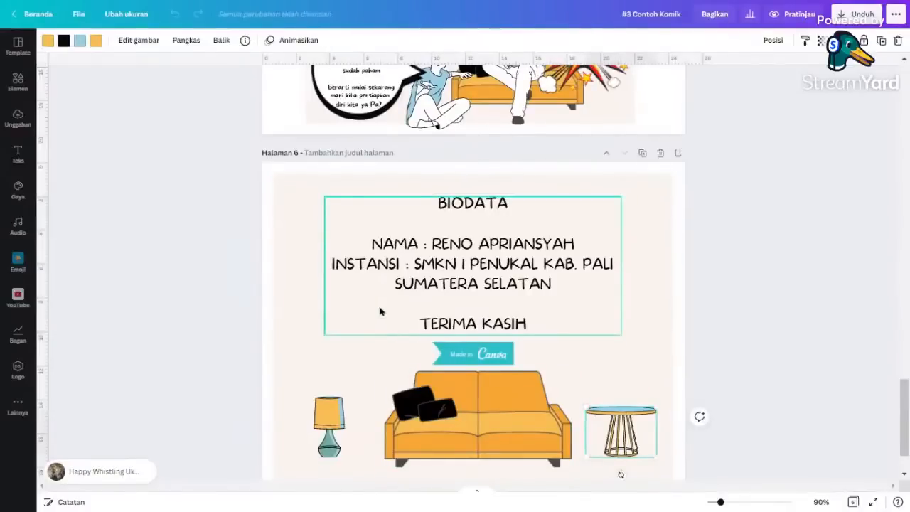
- Examine page 3 "Isi" of the example comic, comparing the wide living-room panel with the two smaller dialogue panels beneath it
scroll(380, 311, "up", 10)
scroll(396, 285, "up", 5)
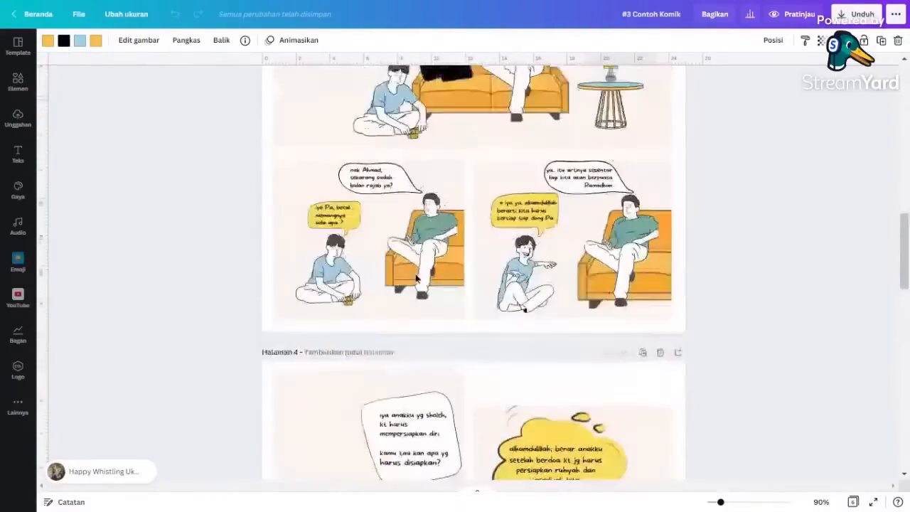
scroll(419, 277, "up", 5)
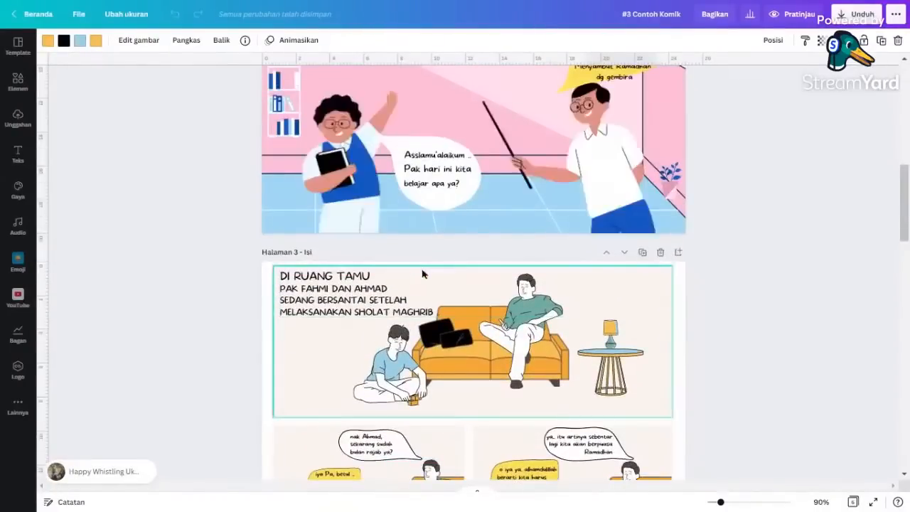
scroll(384, 355, "down", 2)
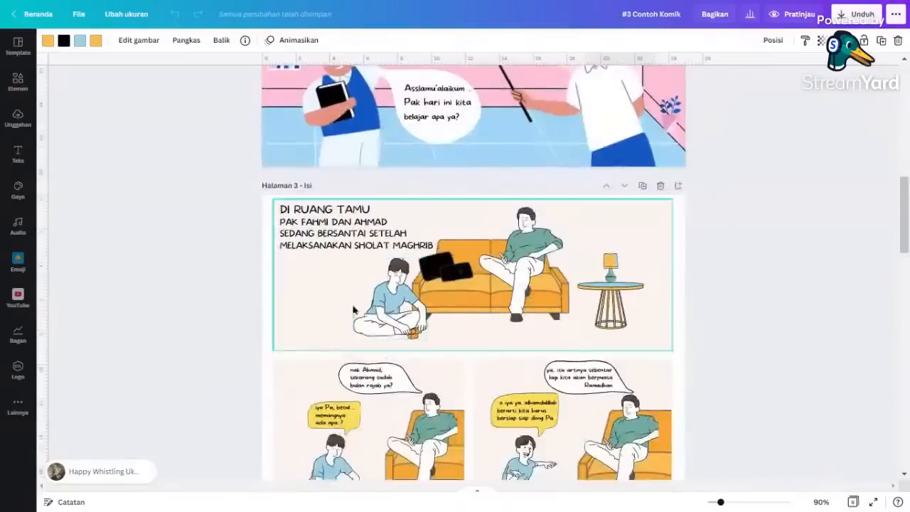
scroll(446, 346, "down", 4)
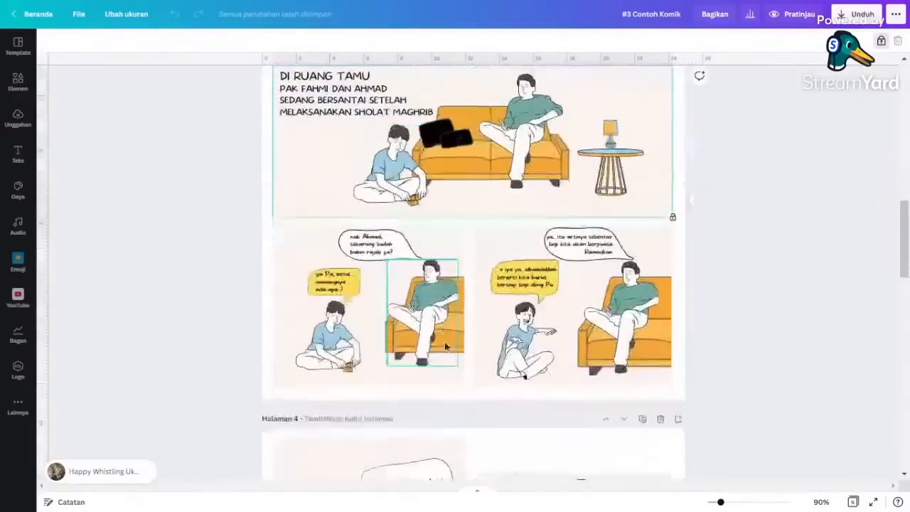
left_click(400, 307)
left_click(554, 312)
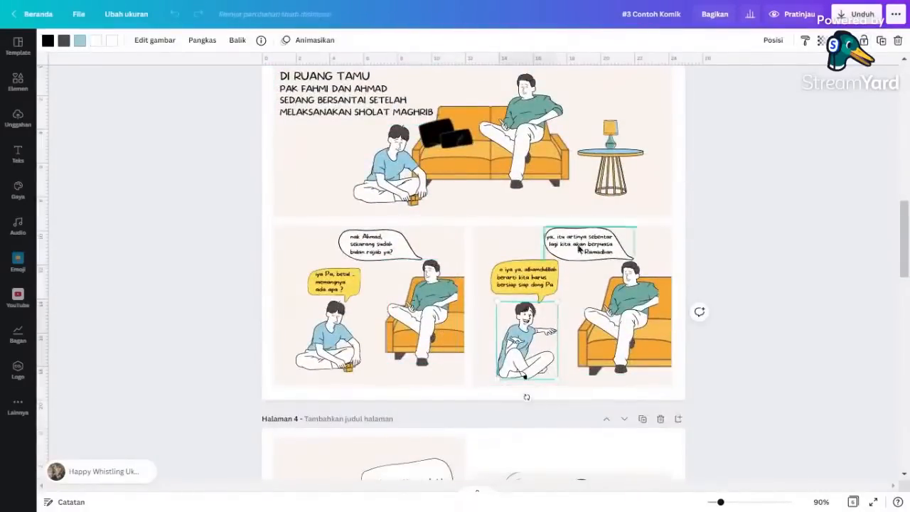
scroll(356, 226, "up", 2)
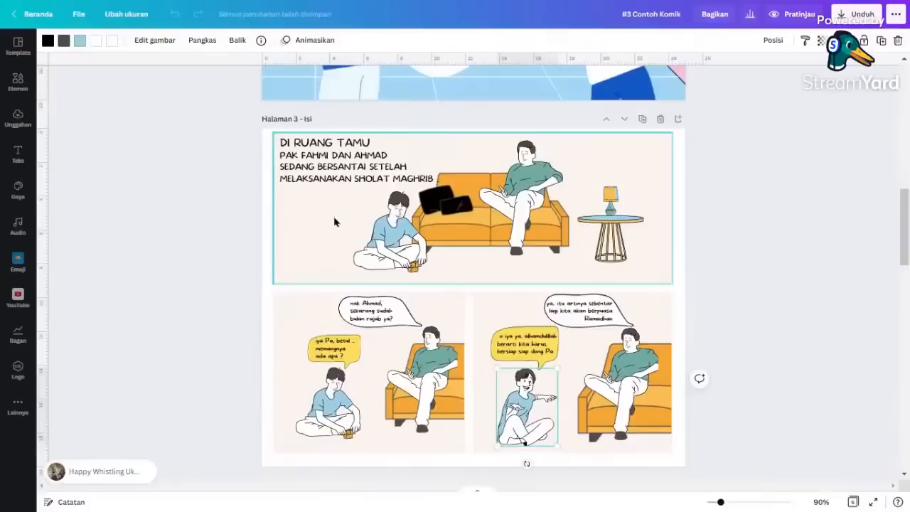